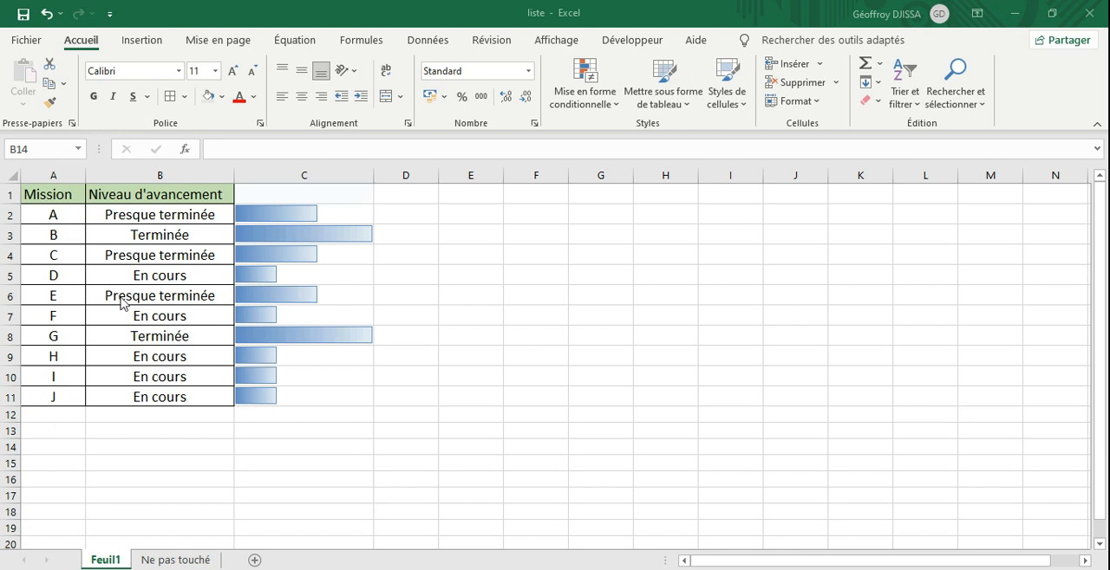
Step: Switch mission A's progress level in B2 to Pas commencée and finally to En cours
left_click(178, 218)
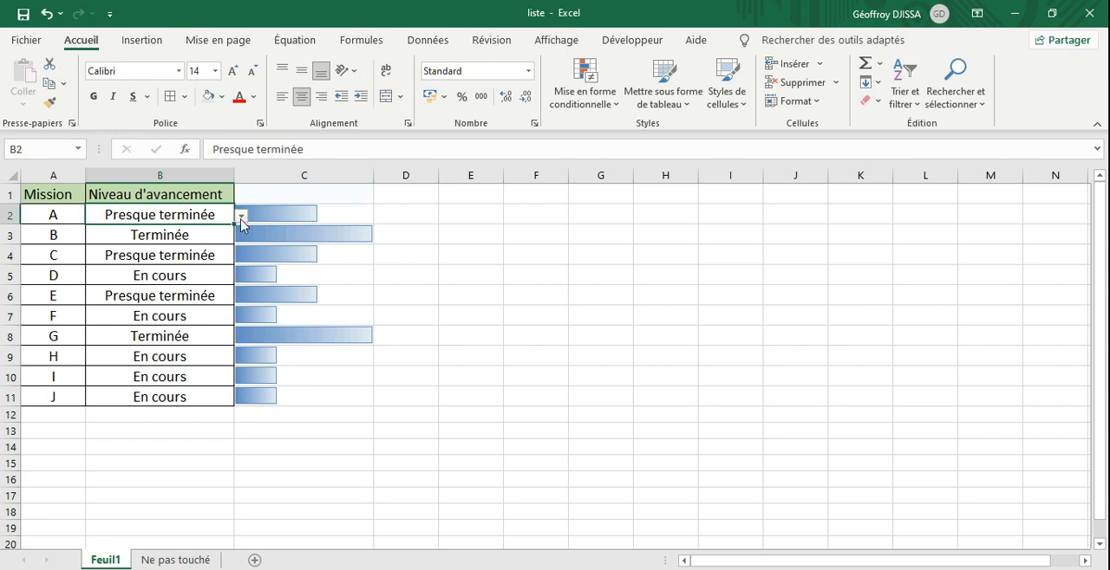
left_click(242, 217)
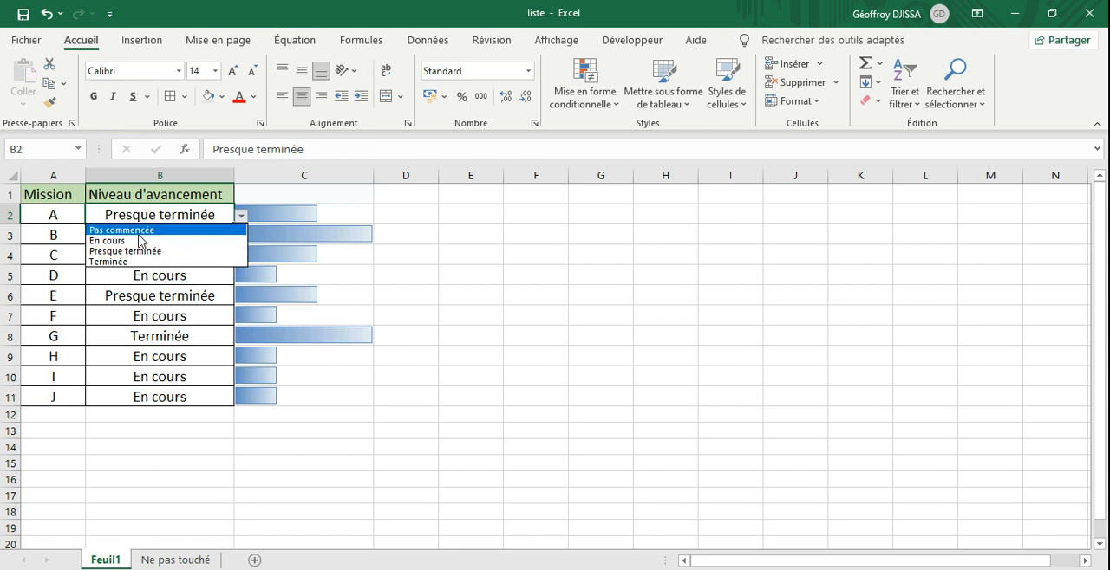
left_click(138, 231)
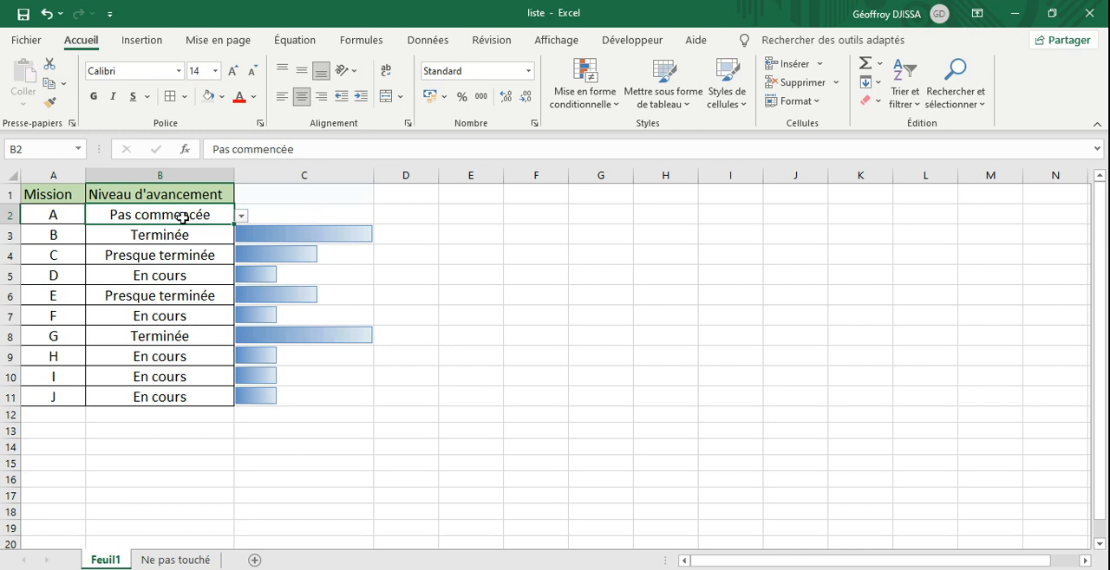
left_click(242, 217)
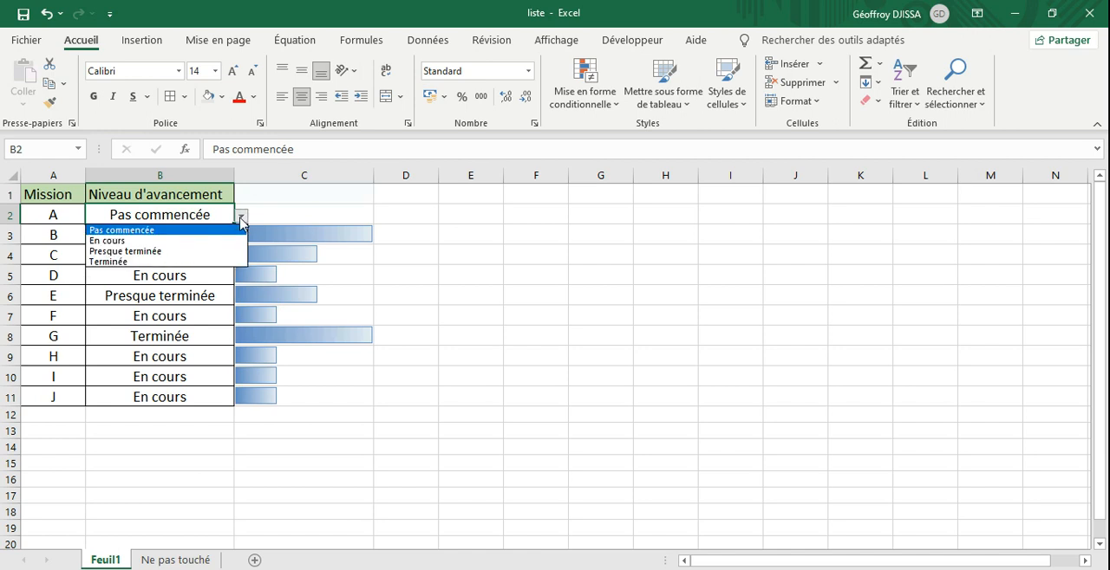
left_click(132, 241)
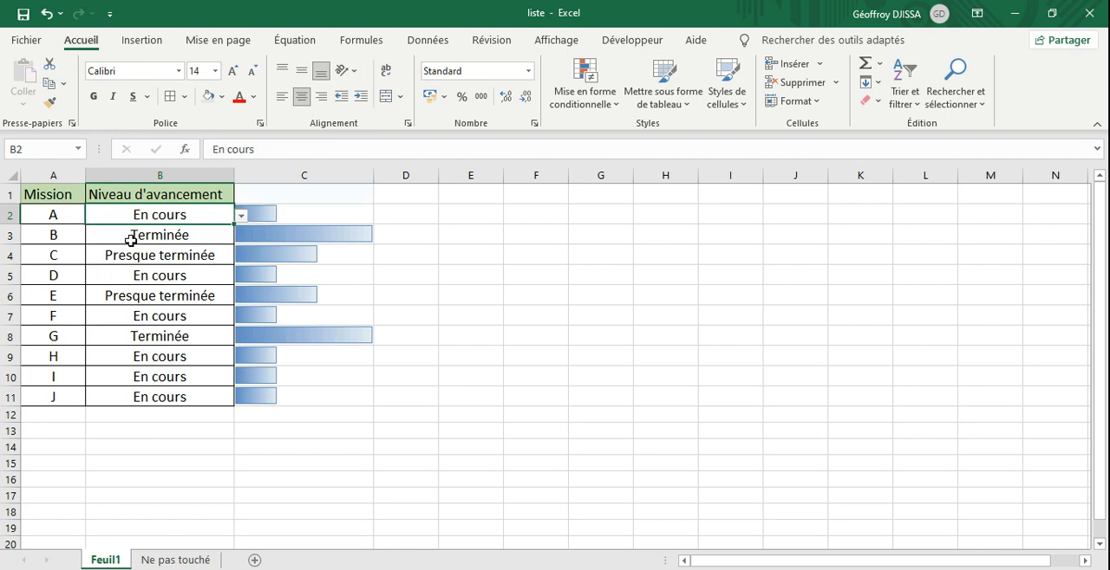
left_click(303, 463)
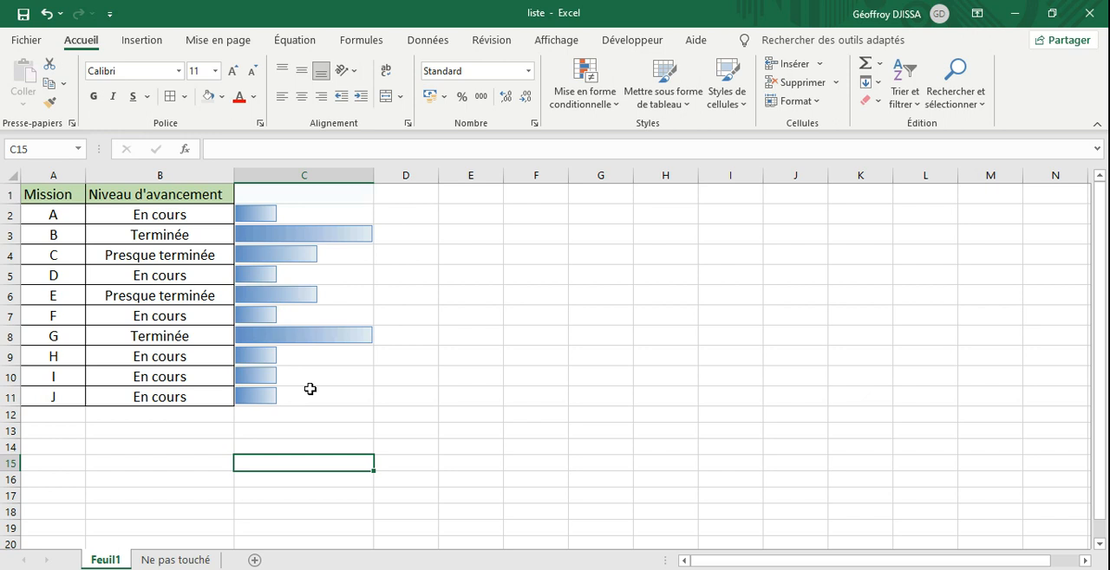
Step: Create a new blank workbook and enter the header Mission in A1
key("ctrl+n")
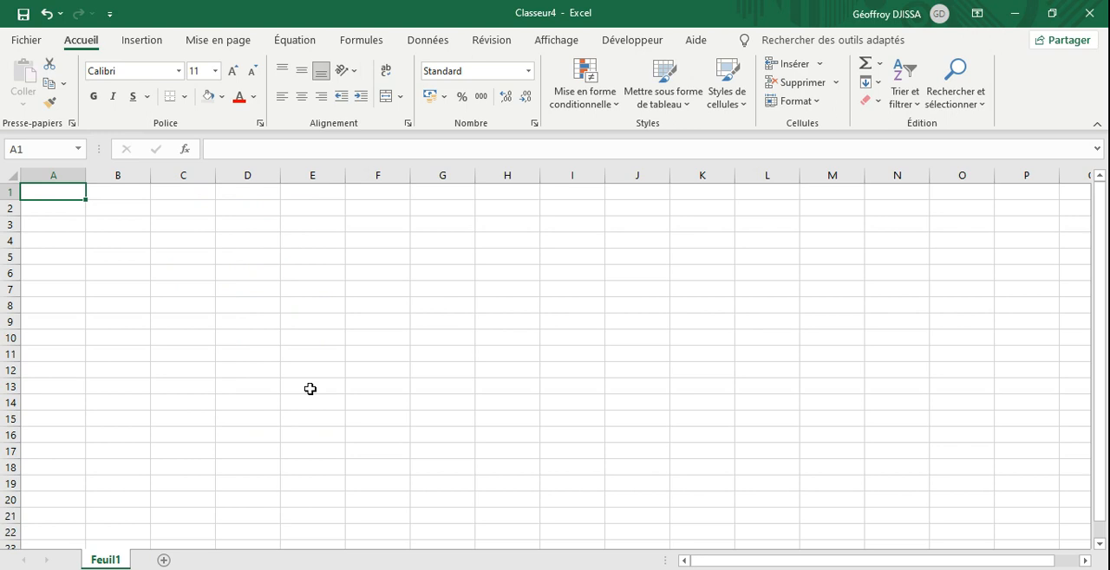
type("Mission")
key("Return")
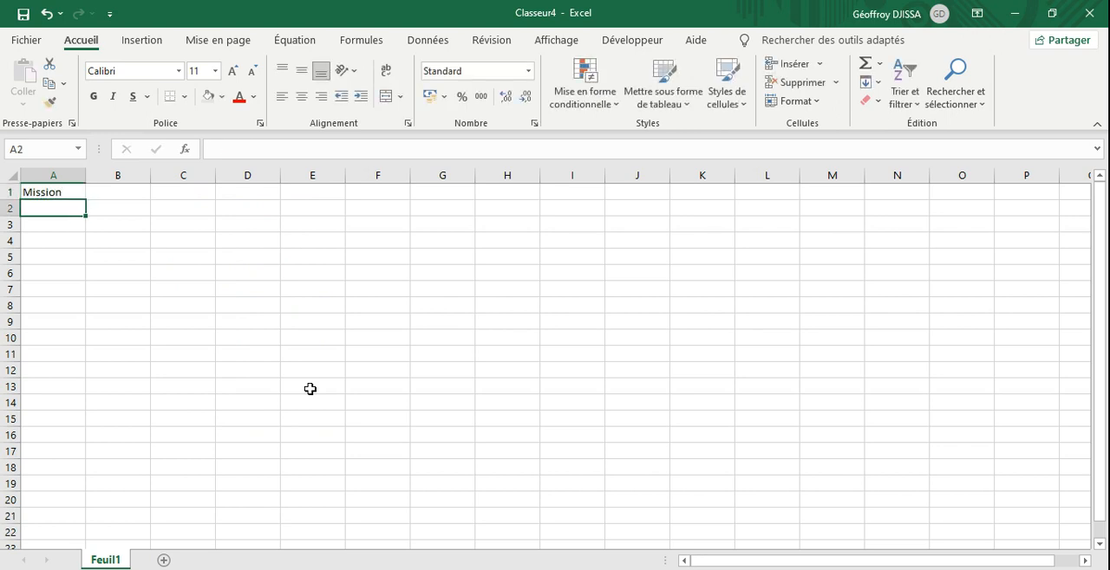
Step: List the missions A to J one per row in cells A2 to A11, under the Mission header
type("A")
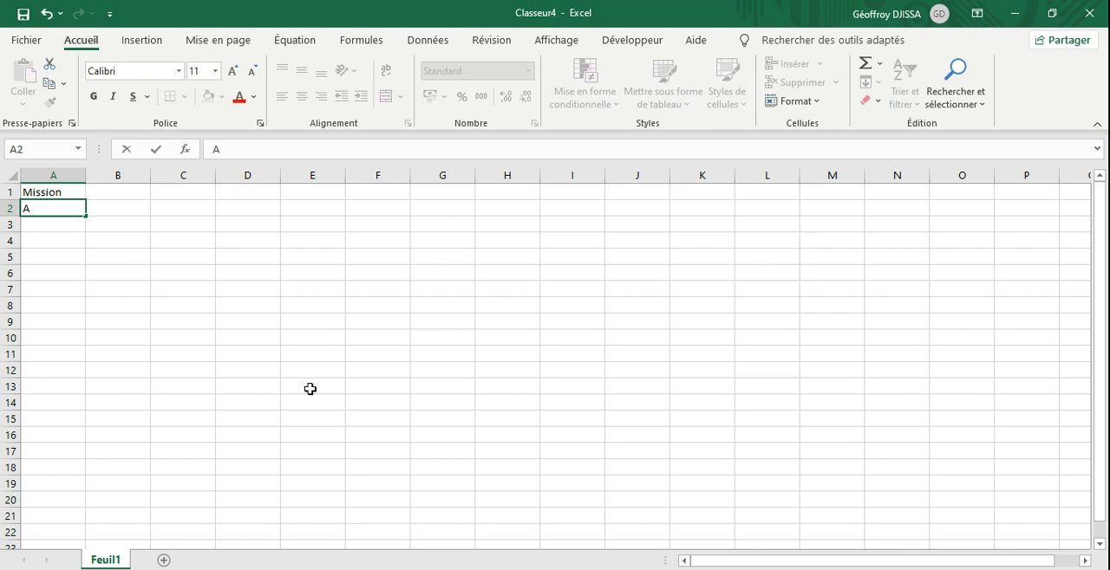
key("Return")
type("B")
key("Return")
type("C")
key("Return")
type("D")
key("Return")
type("E")
key("Return")
type("F")
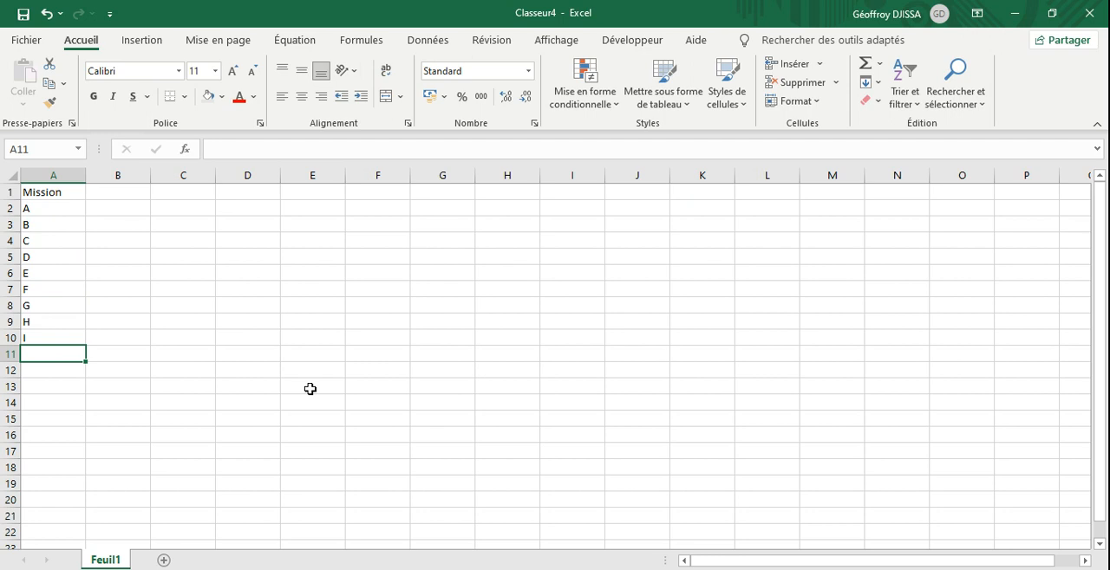
type("J")
key("Return")
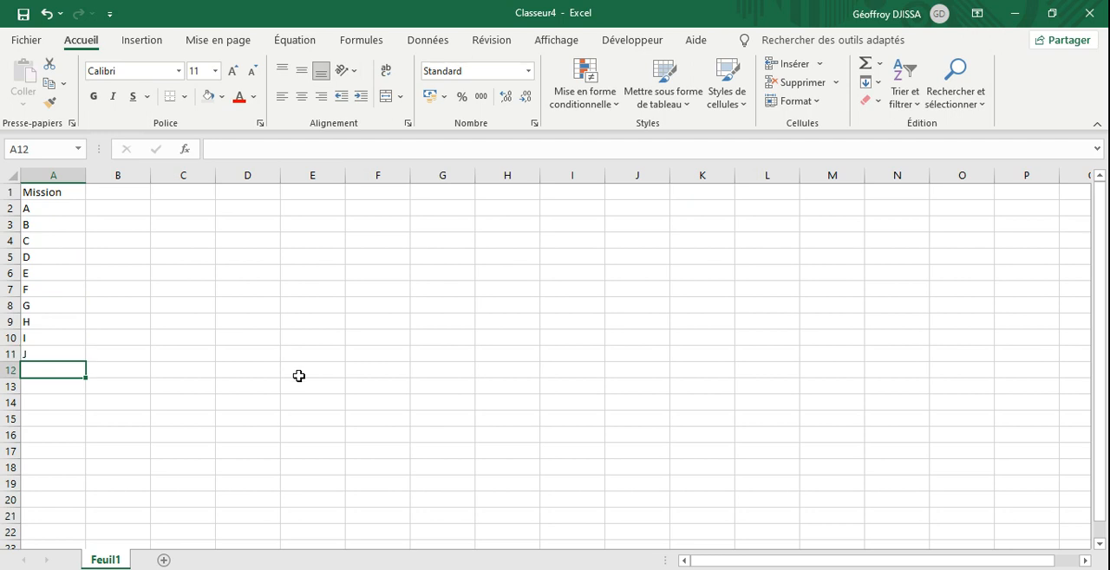
Step: Enter the header Niveau d'avancement in B1
left_click(113, 199)
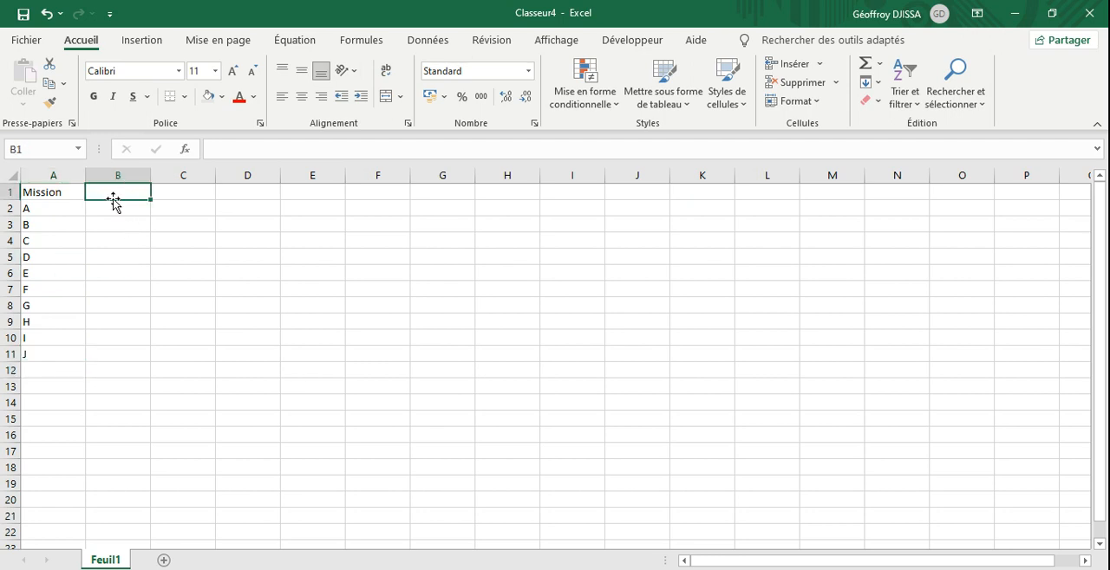
type("nIVEAU ")
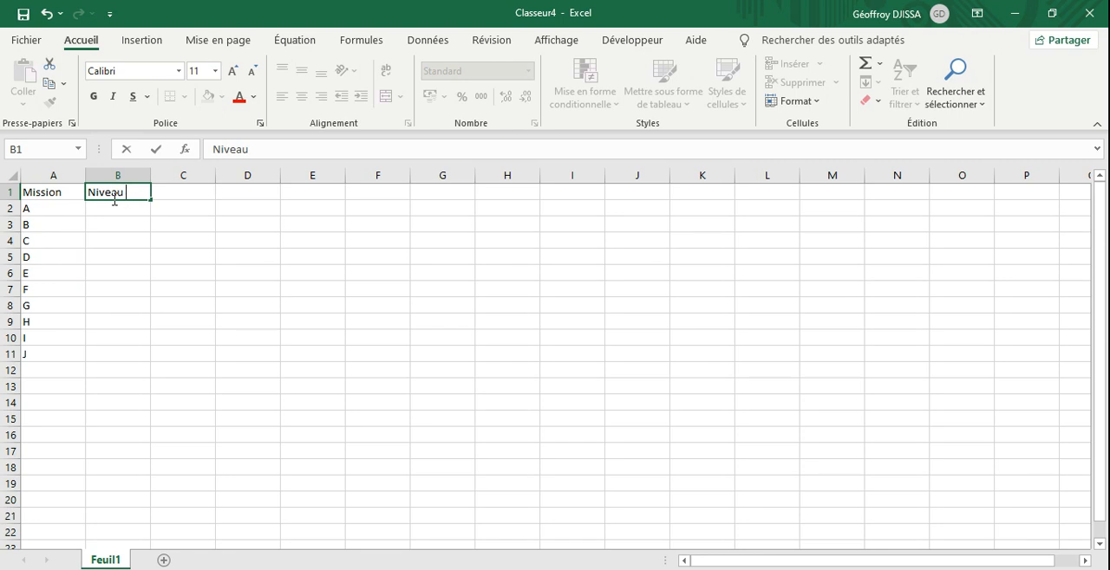
type("d'avancement")
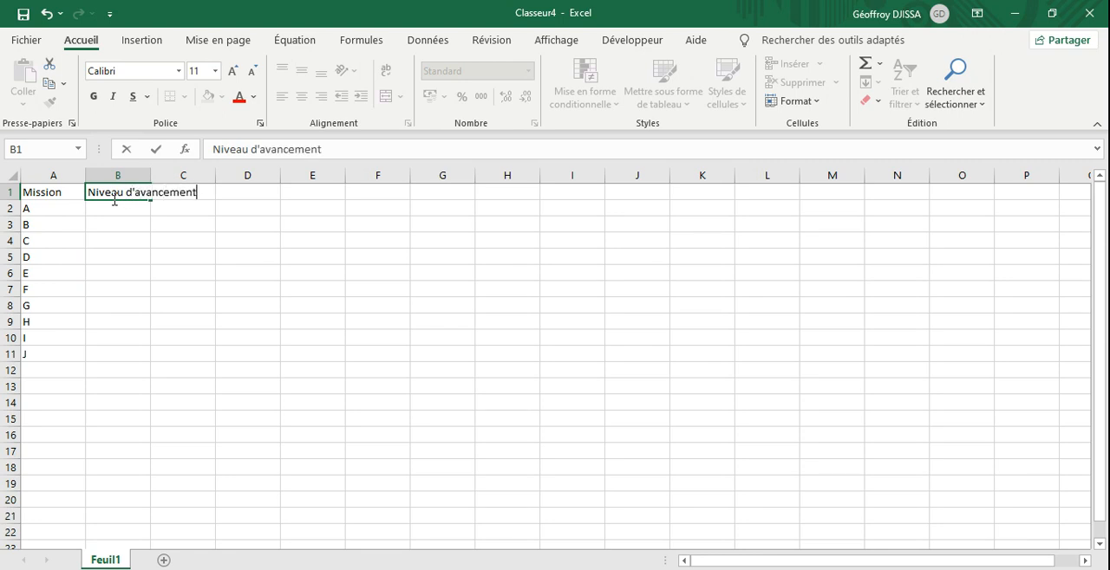
left_click(116, 209)
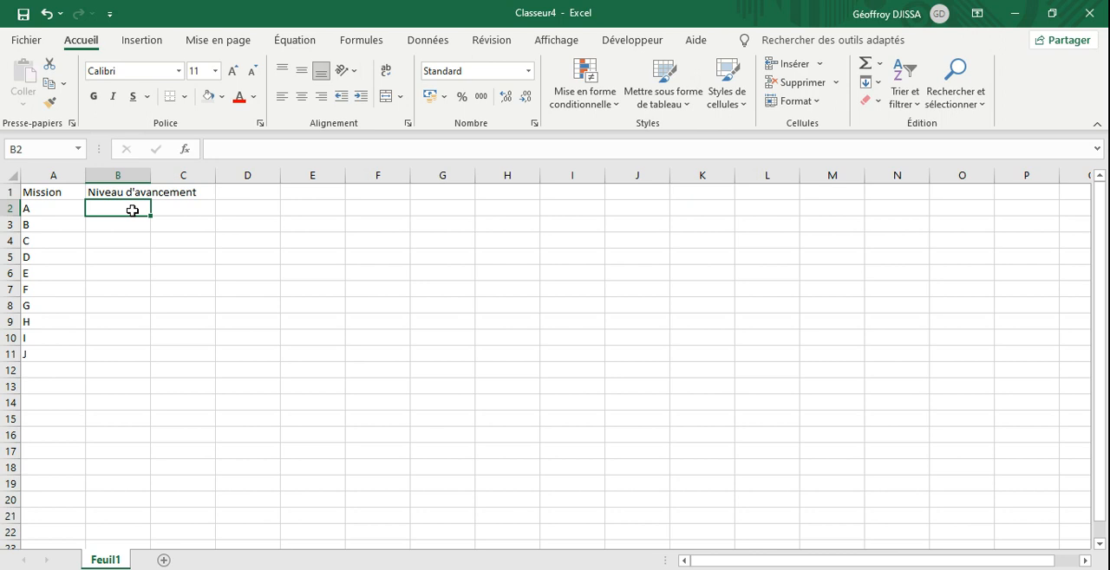
Step: Start the list of progress levels below the table with Pas commencée in B14 and En cours in B15
left_click(124, 405)
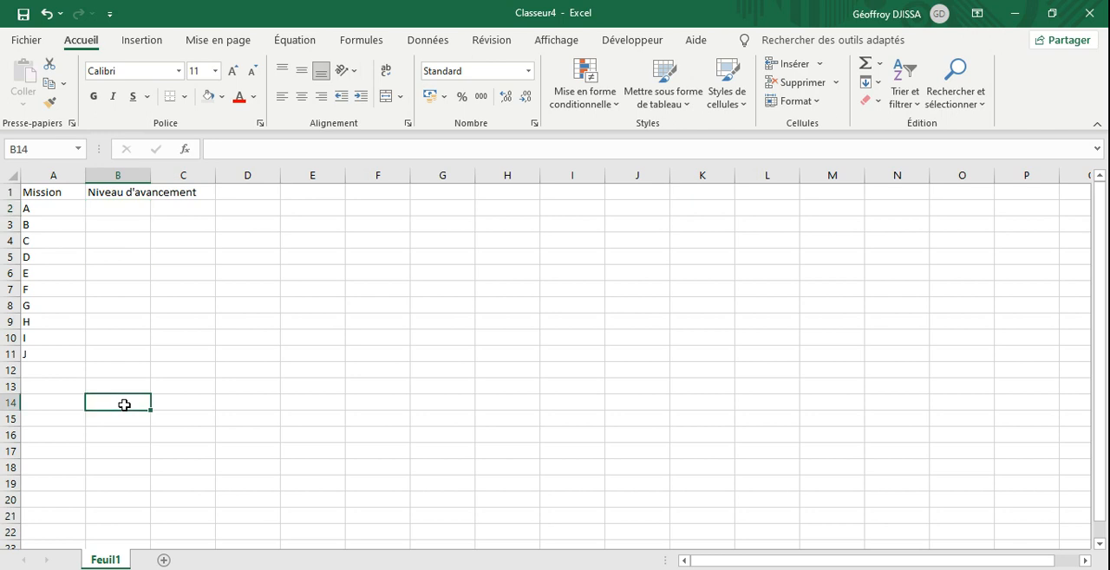
type("Pas")
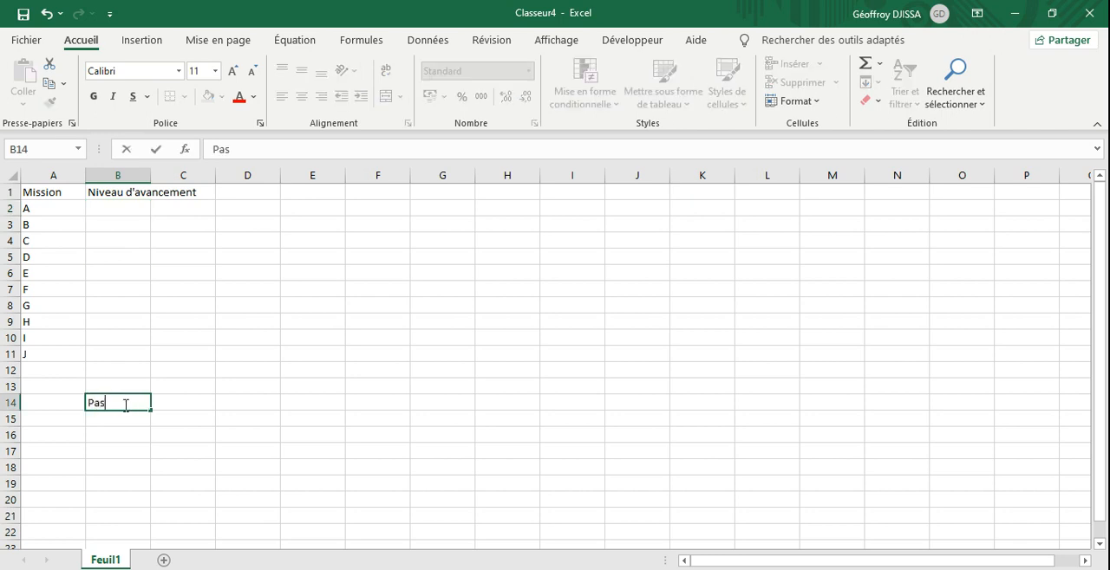
type(" commencée")
key("Return")
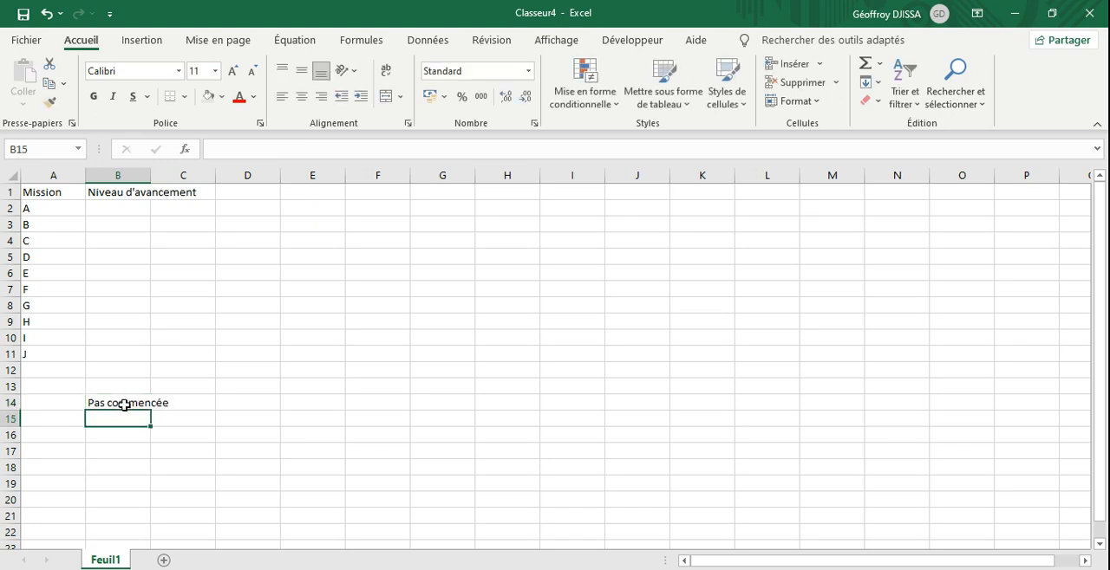
type("En cours")
key("Return")
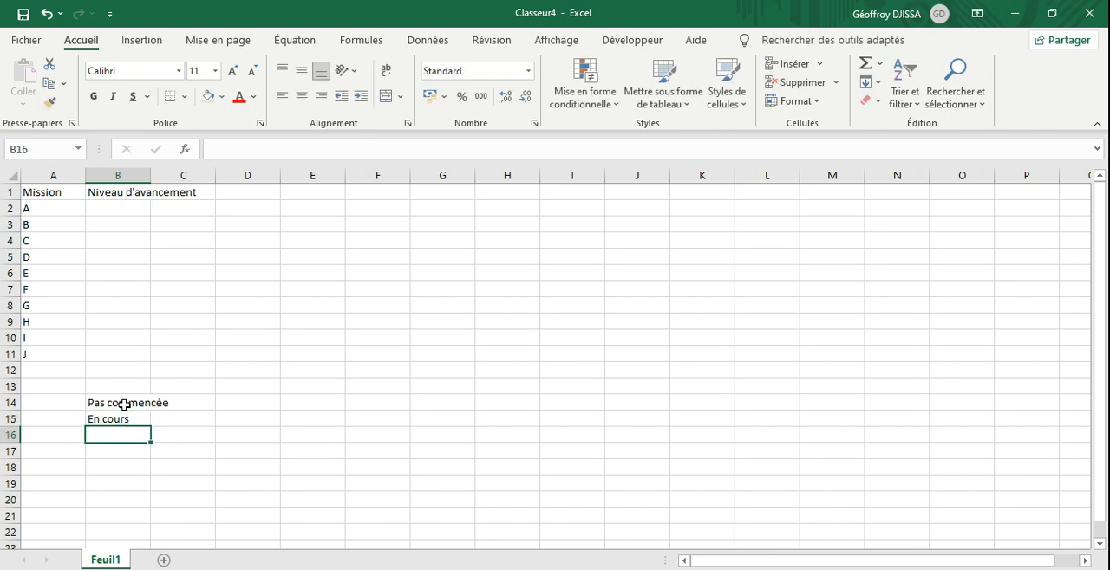
Step: Complete the list of progress levels with Presque terminée in B16 and Terminée in B17
type("Presq")
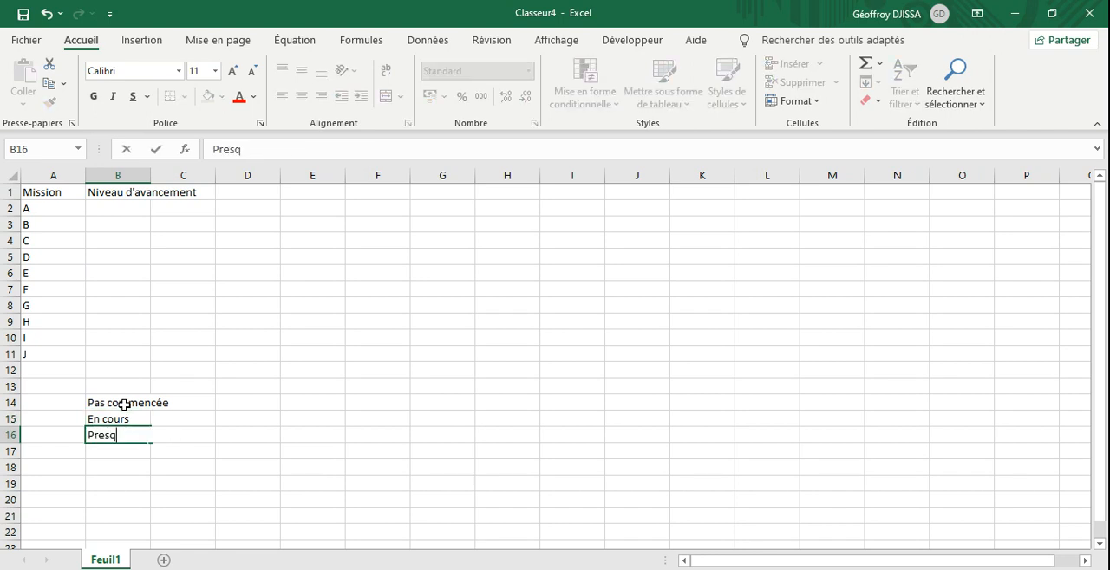
type("ue terminéé")
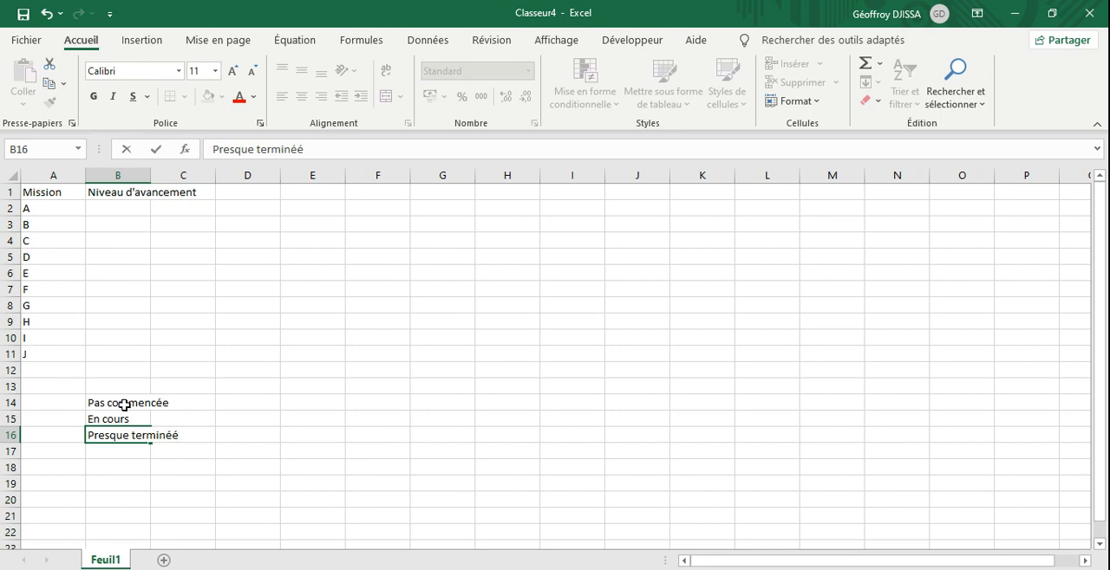
key("BackSpace")
type("e")
key("Return")
type("T")
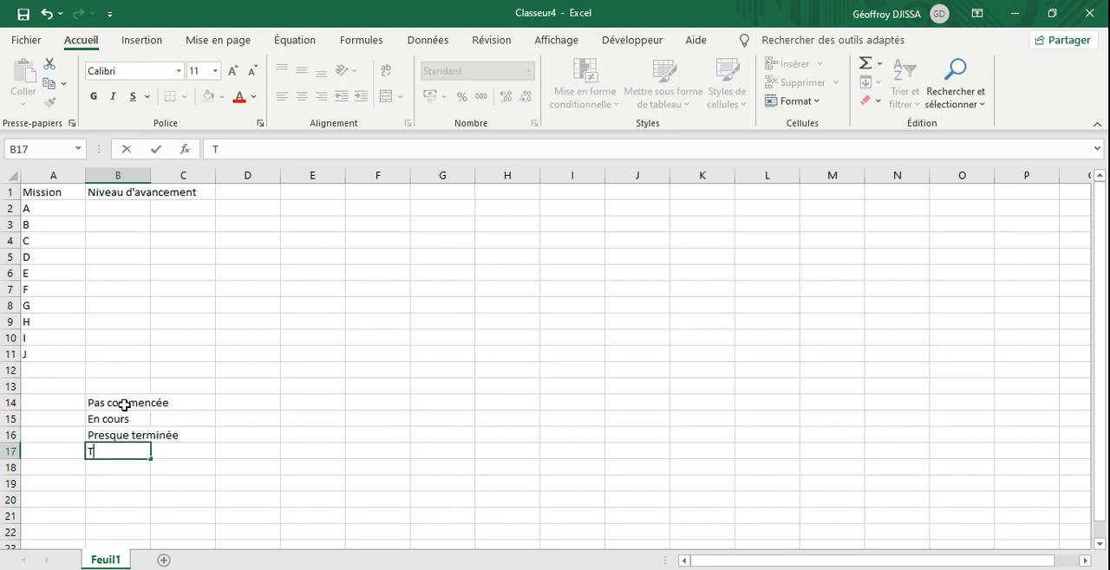
type("erminée")
key("Return")
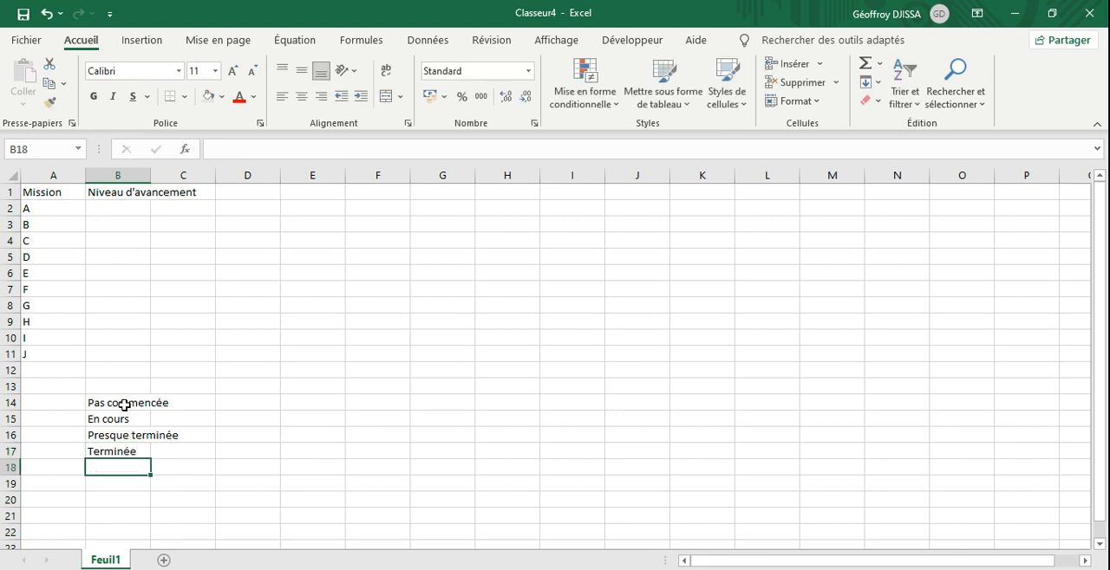
left_click(122, 453)
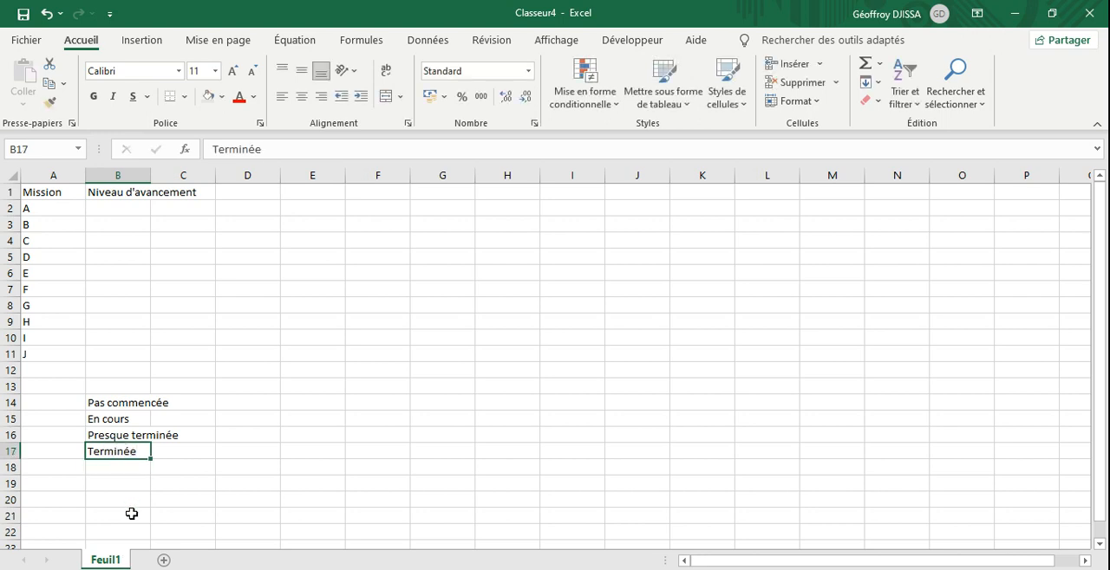
Step: Add data validation to B2 that allows a Liste with the source =$B$14:$B$17
left_click(119, 209)
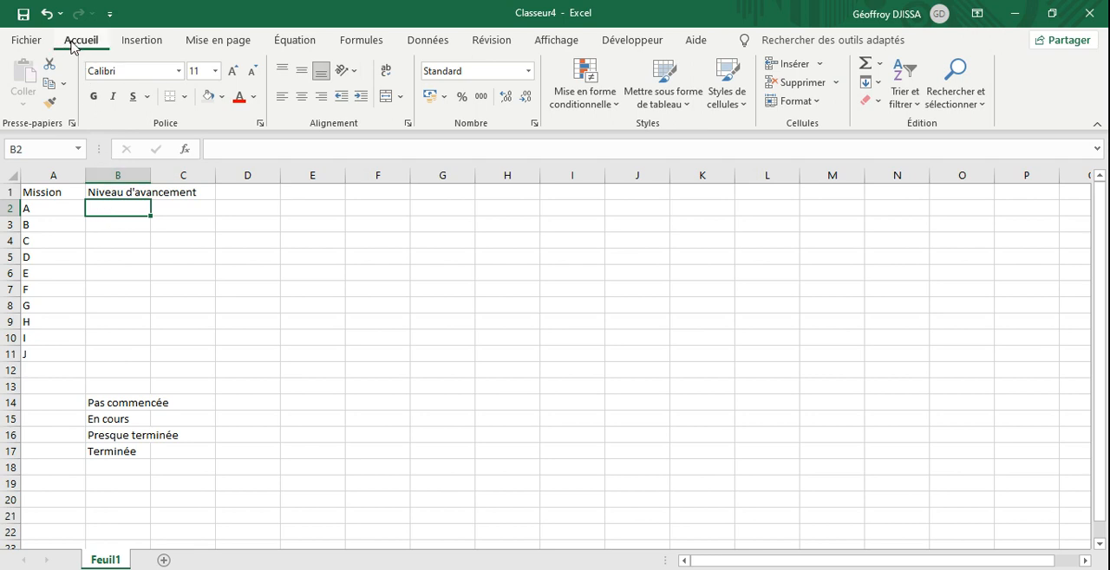
left_click(430, 43)
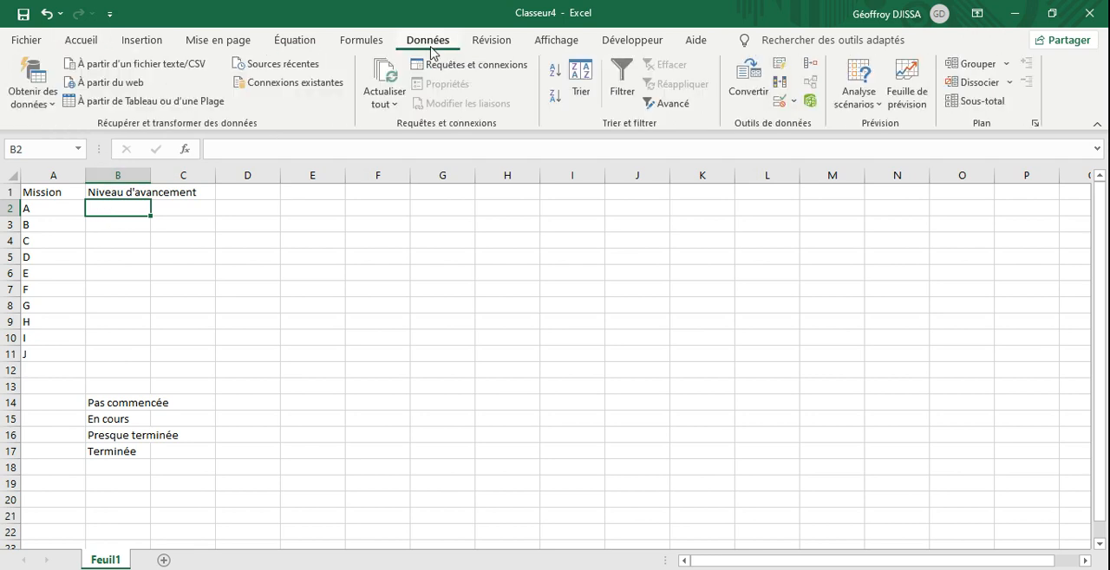
left_click(792, 104)
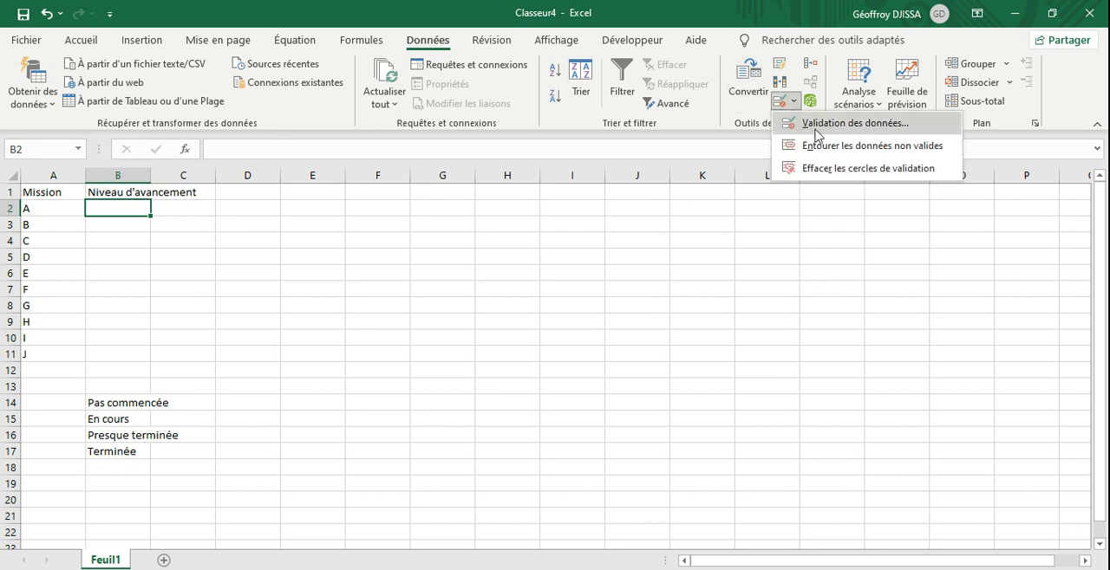
left_click(818, 132)
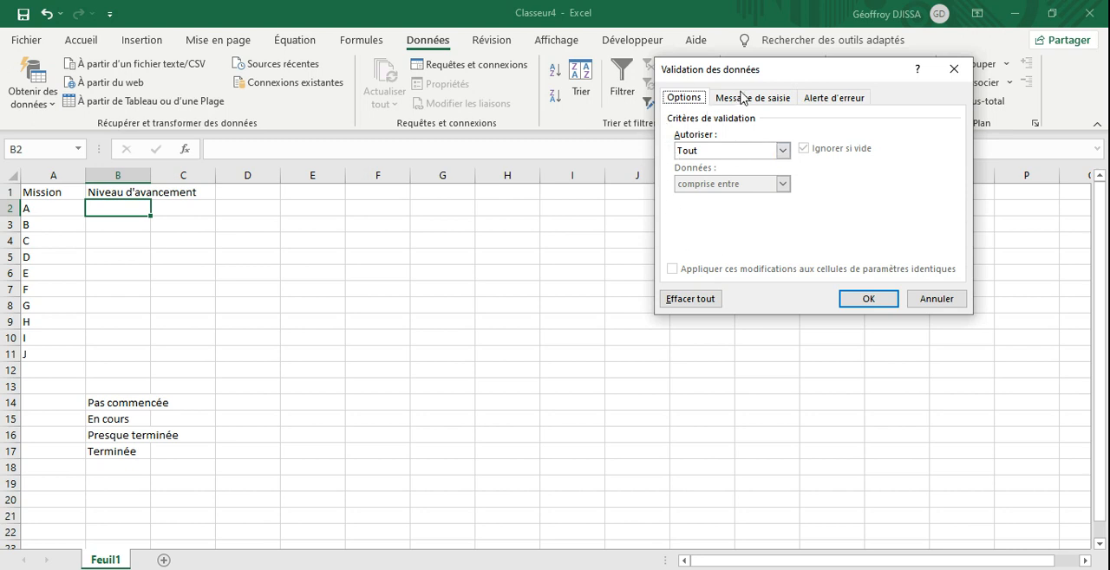
left_click(783, 150)
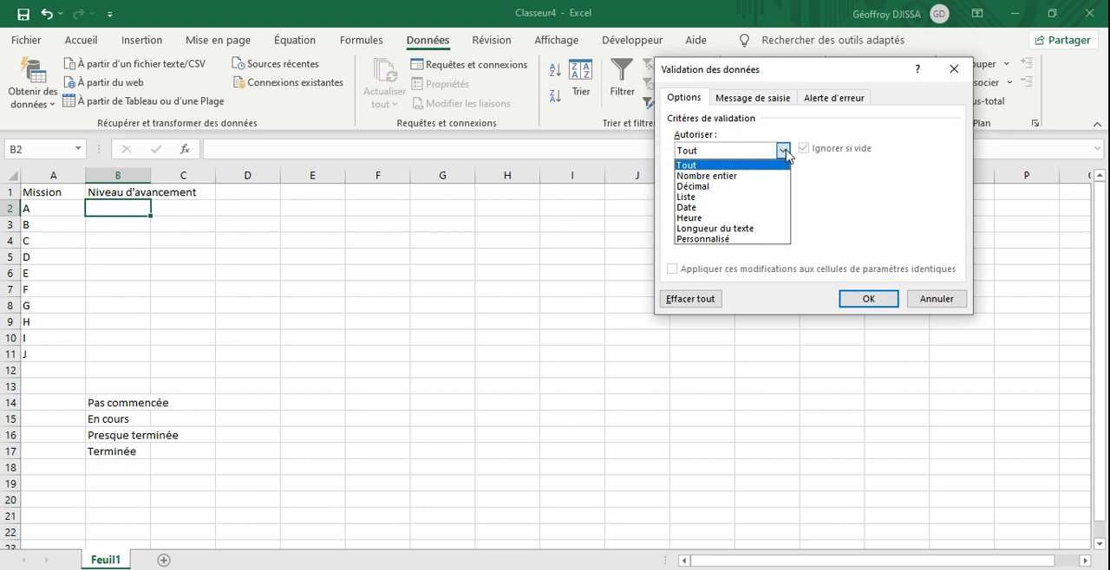
left_click(701, 197)
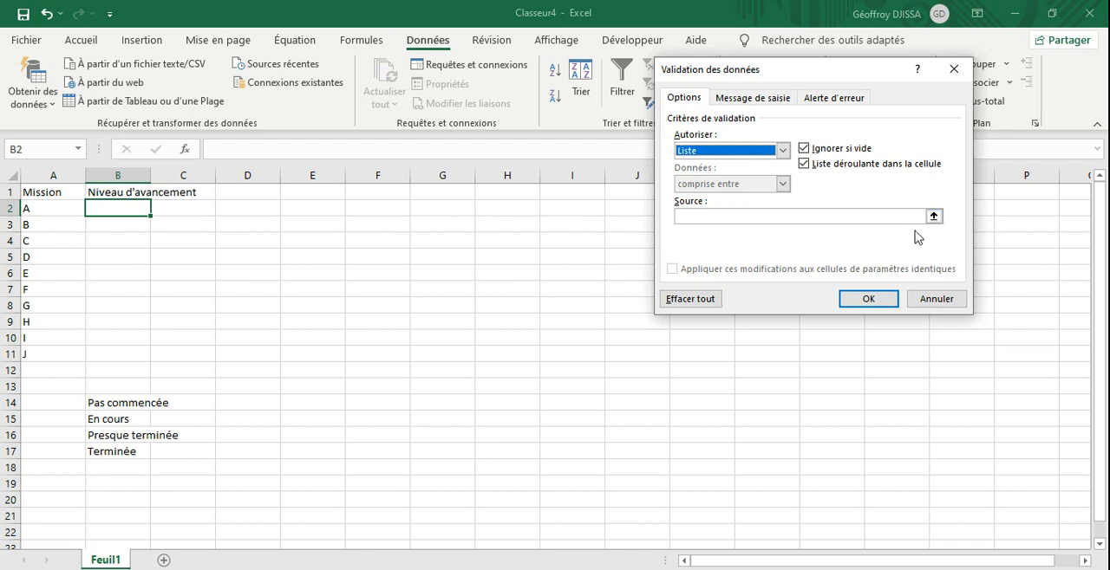
left_click(933, 215)
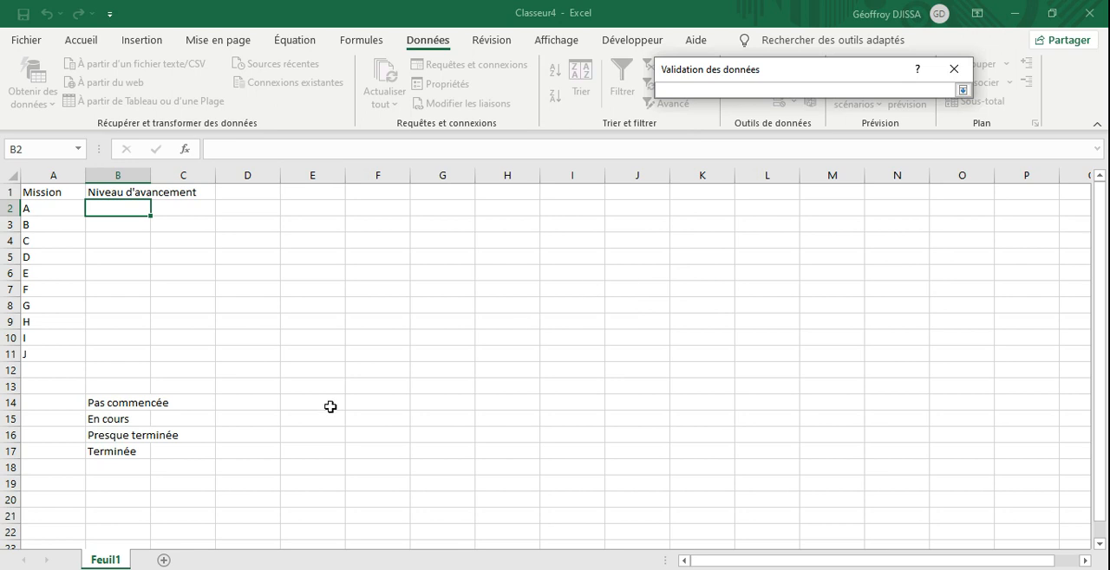
left_click_drag(124, 406, 118, 448)
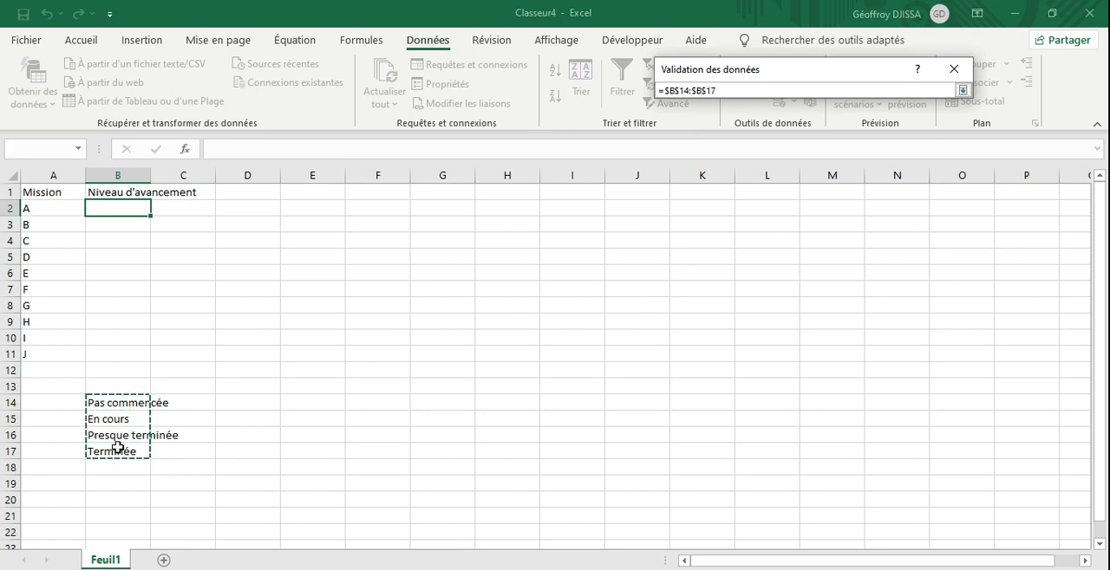
left_click(962, 91)
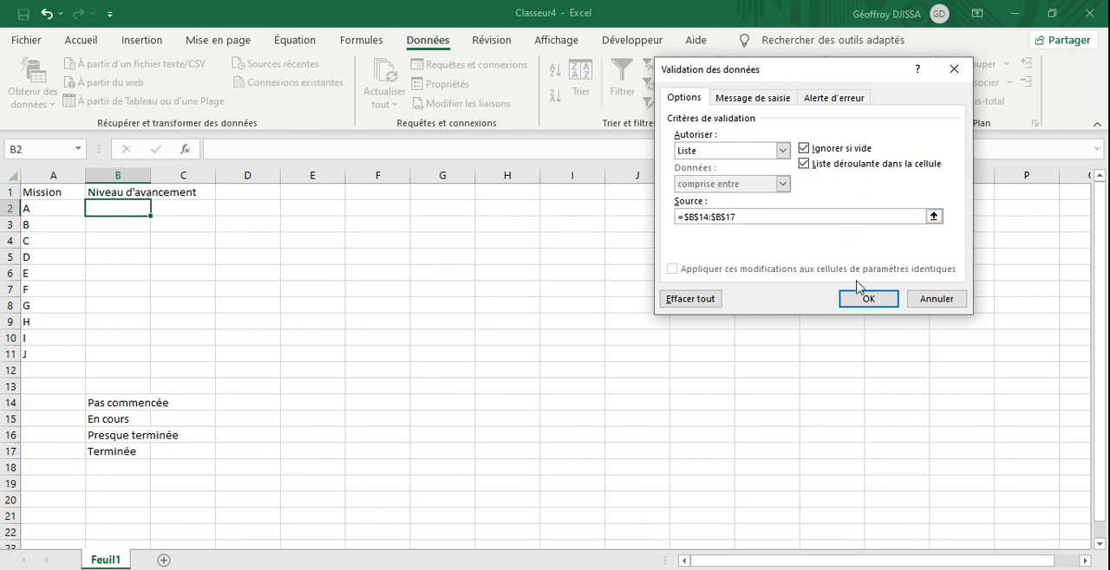
left_click(867, 299)
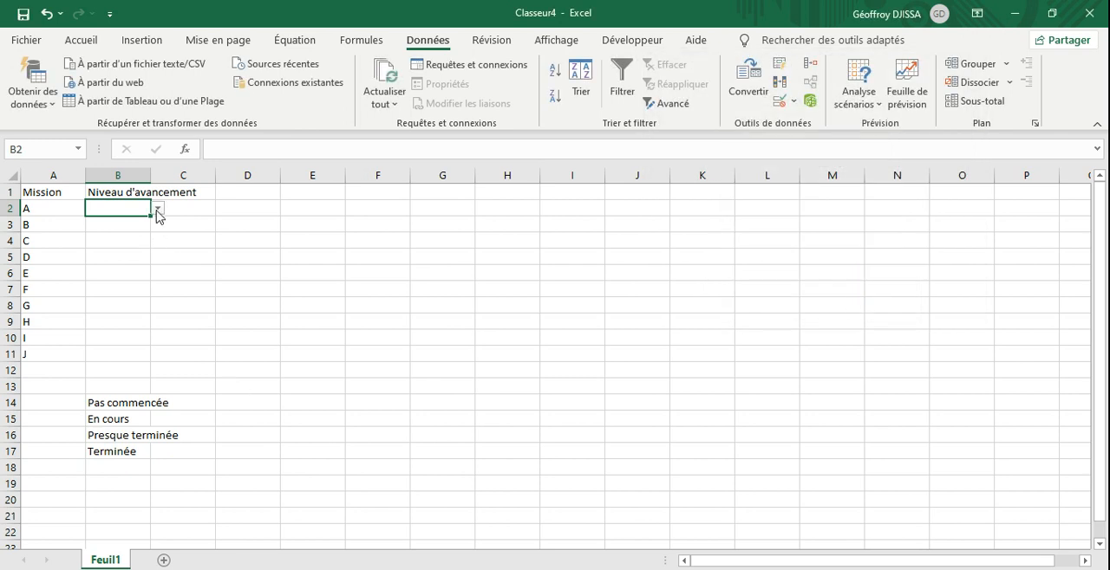
Step: Set B2 to Terminée from its drop-down list and fill it down to B11
left_click(158, 211)
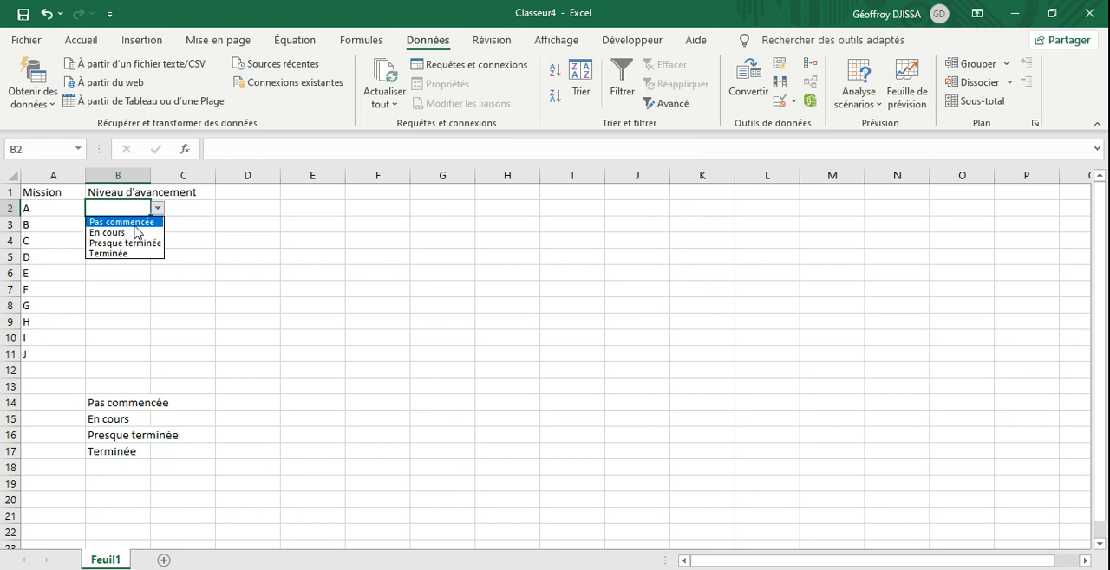
left_click(130, 223)
left_click(157, 210)
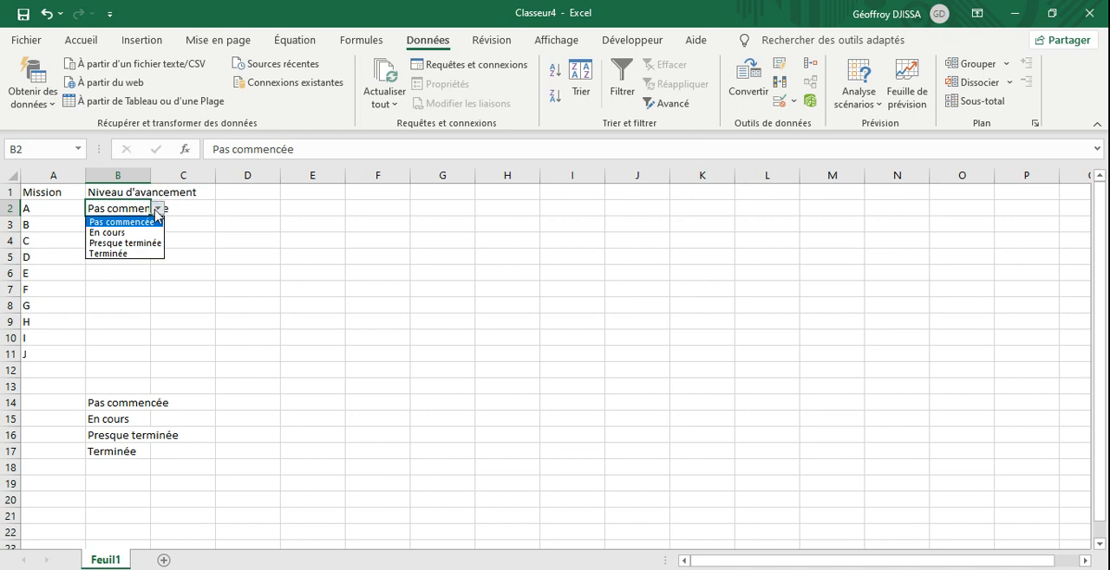
left_click(122, 252)
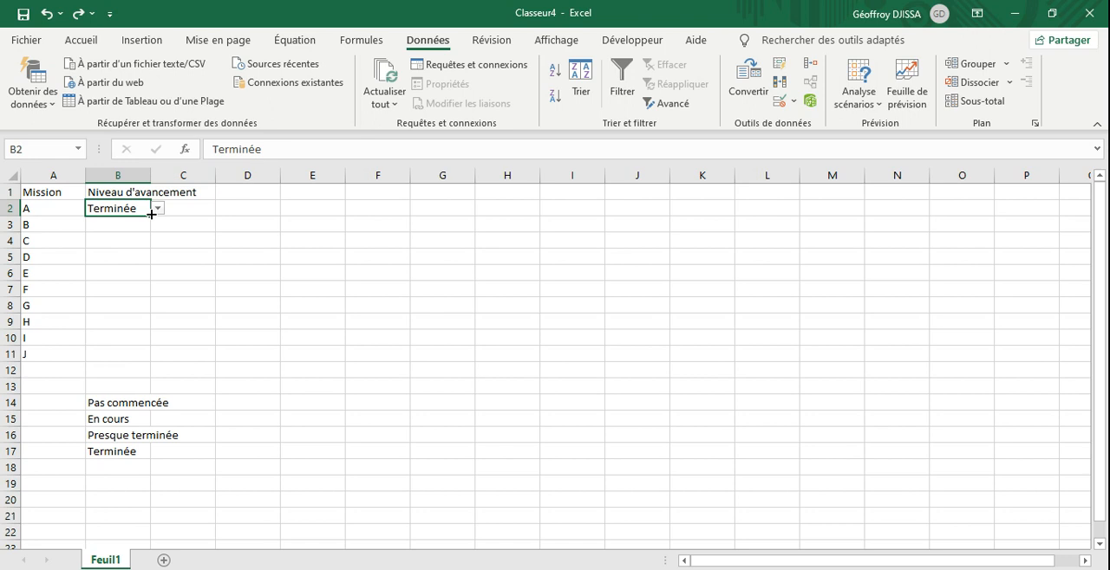
left_click_drag(152, 215, 132, 355)
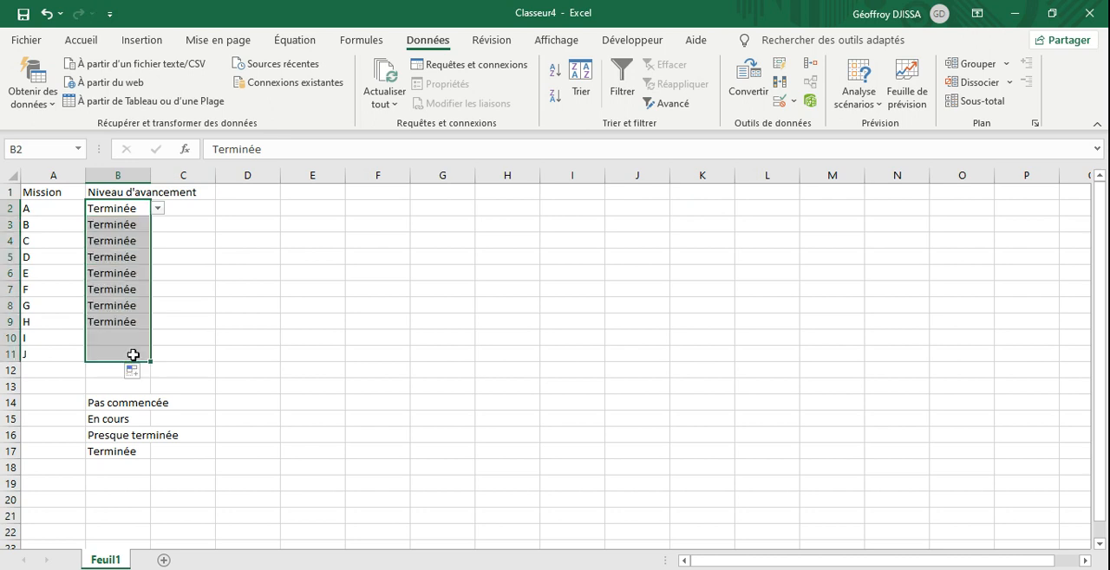
Step: Change the progress level of mission B in B3 to En cours using its drop-down list
left_click(119, 225)
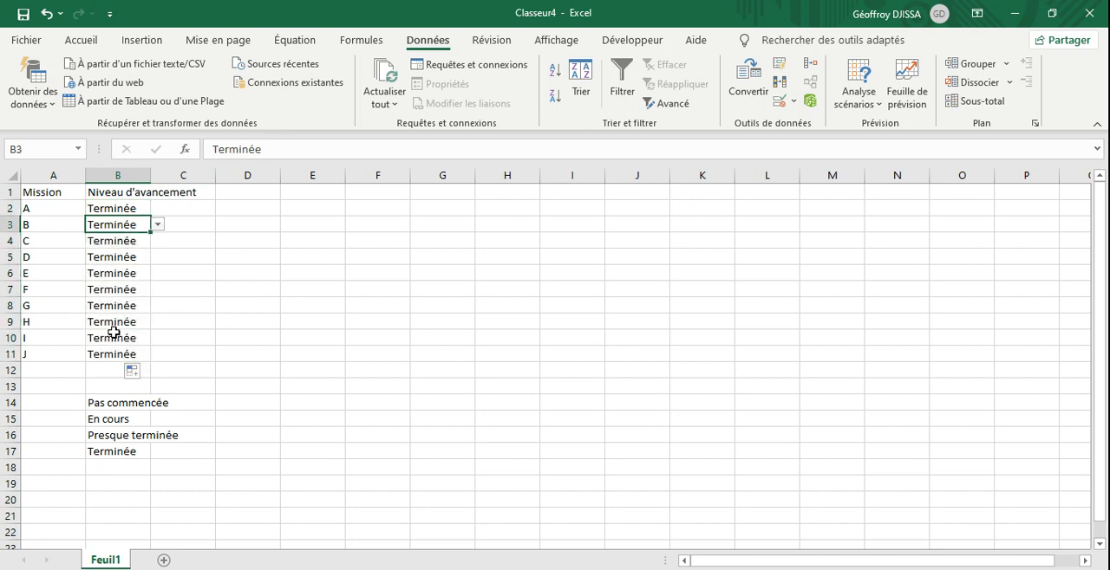
left_click(116, 256)
left_click(130, 223)
left_click(158, 226)
left_click(130, 249)
Step: Set the progress level of mission I in B10 to Pas commencée and autofit the width of column B
left_click(126, 289)
left_click(157, 289)
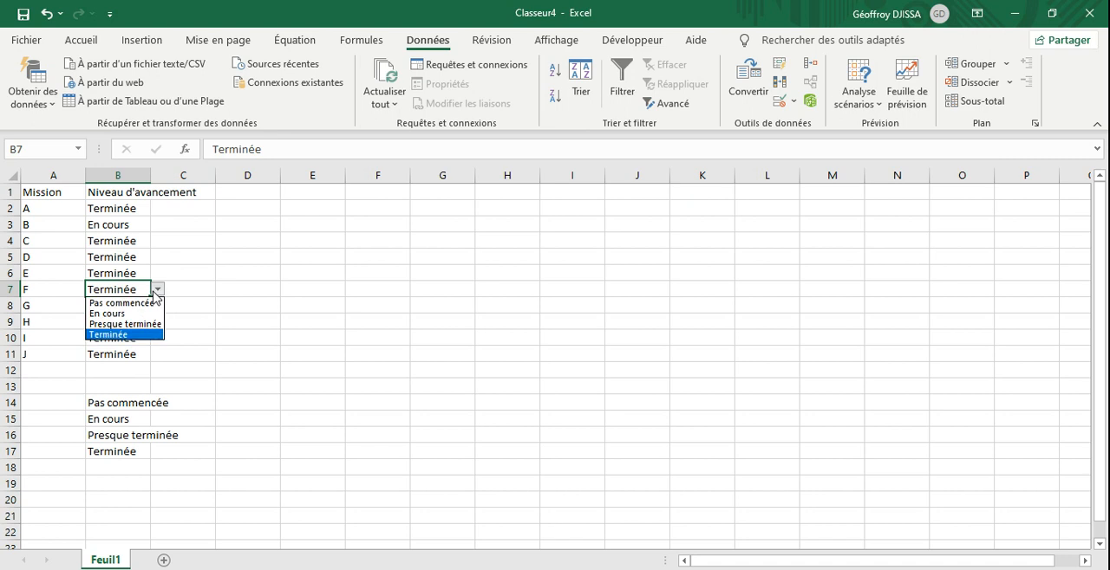
left_click(117, 336)
left_click(117, 338)
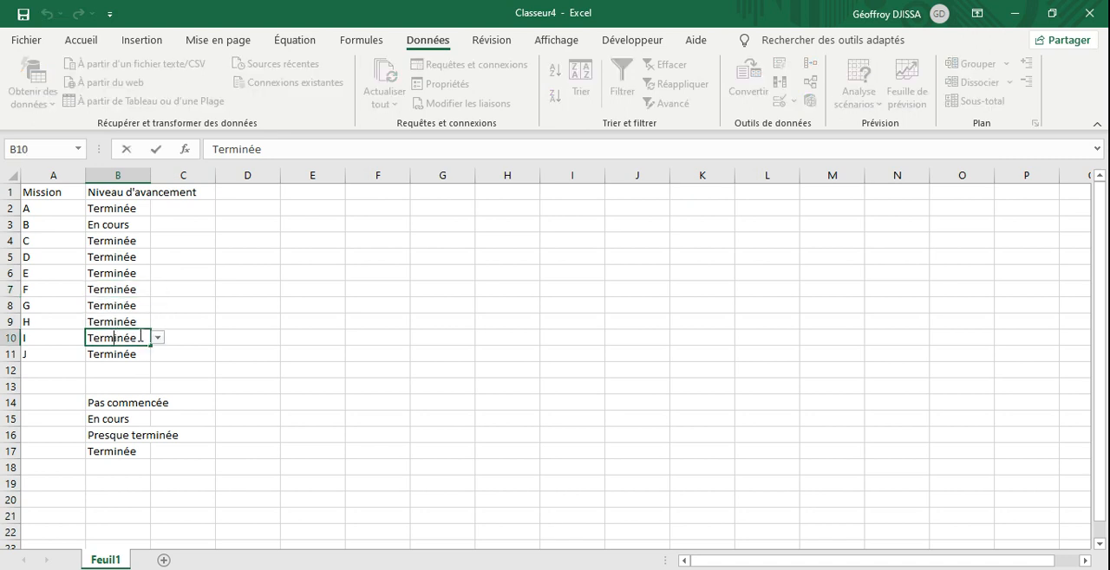
left_click(158, 339)
left_click(144, 352)
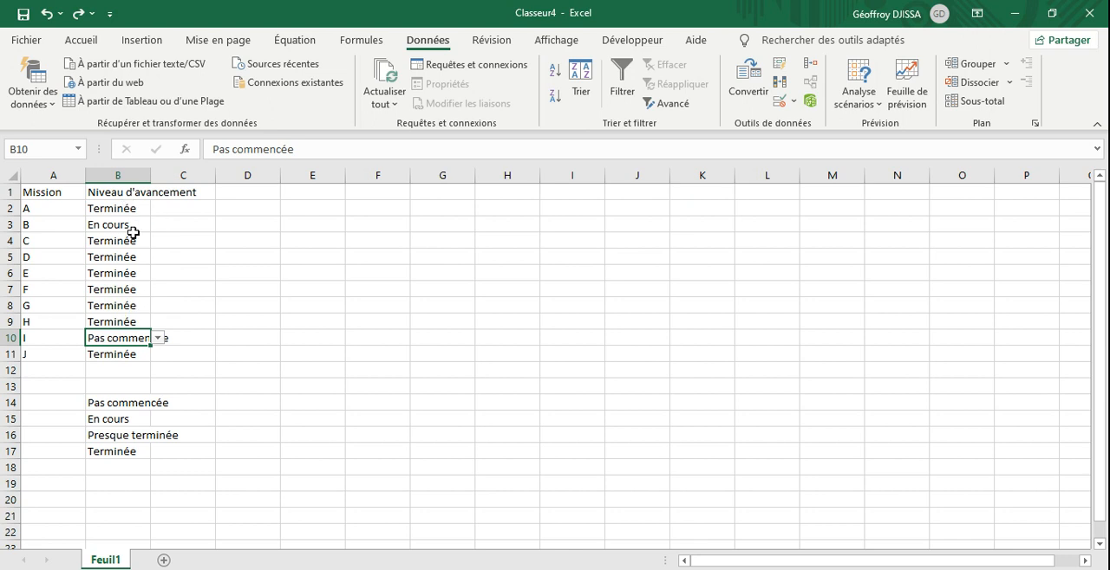
double_click(151, 175)
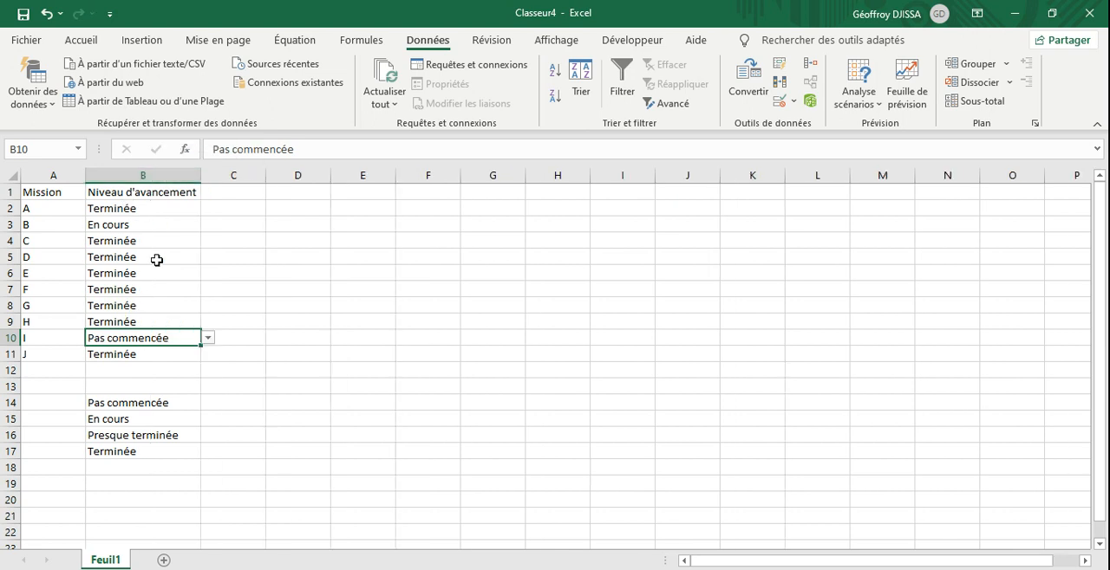
Step: Enter the values 0, 0.3, 0.6 and 1 in C14:C17 beside the progress levels
left_click(227, 406)
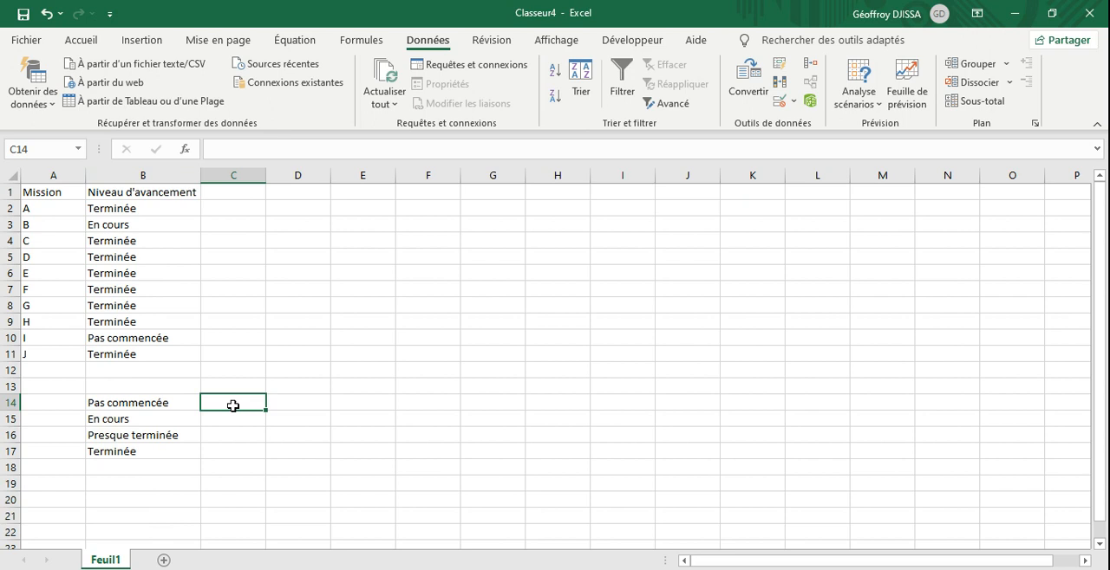
type("0")
key("Return")
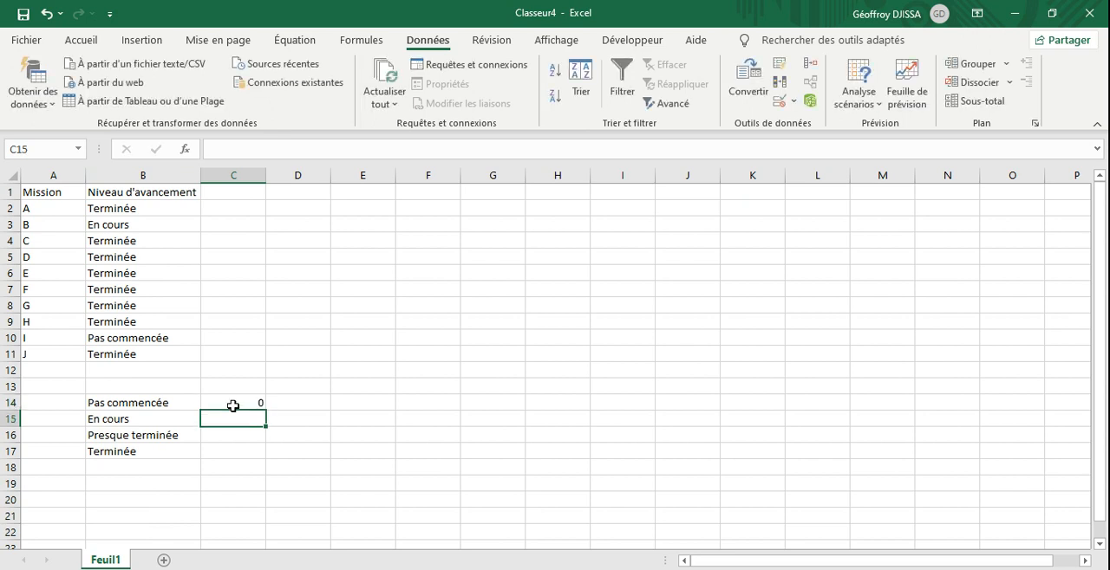
type("0.3")
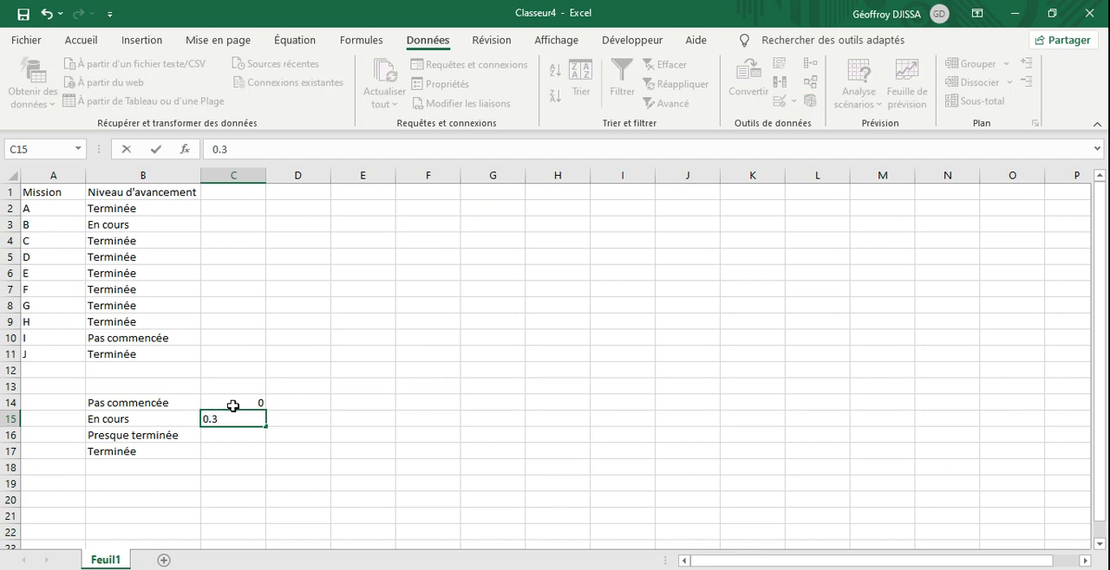
key("Return")
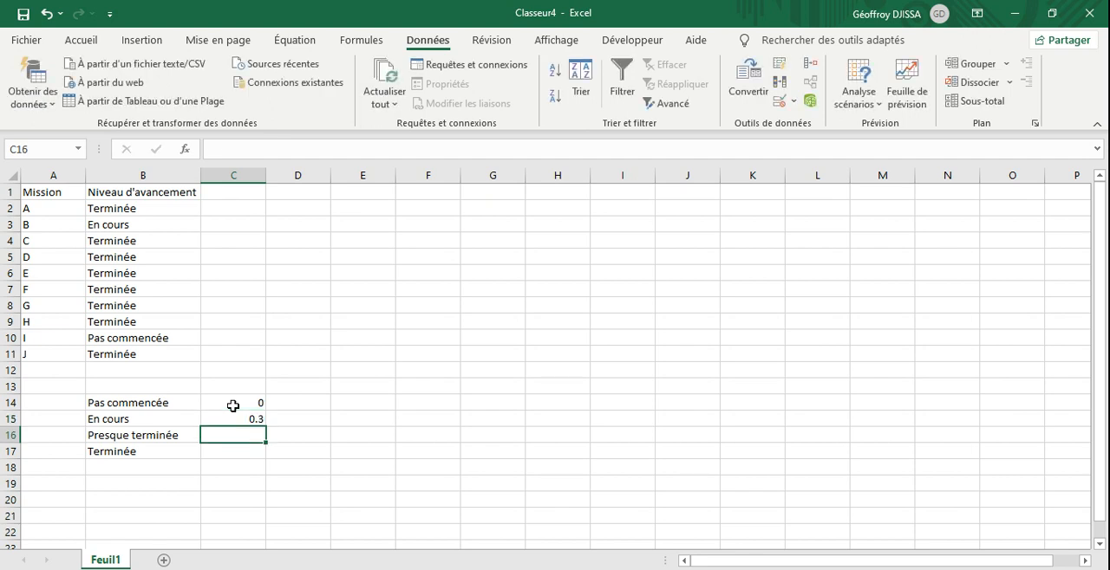
type("0.6")
key("Return")
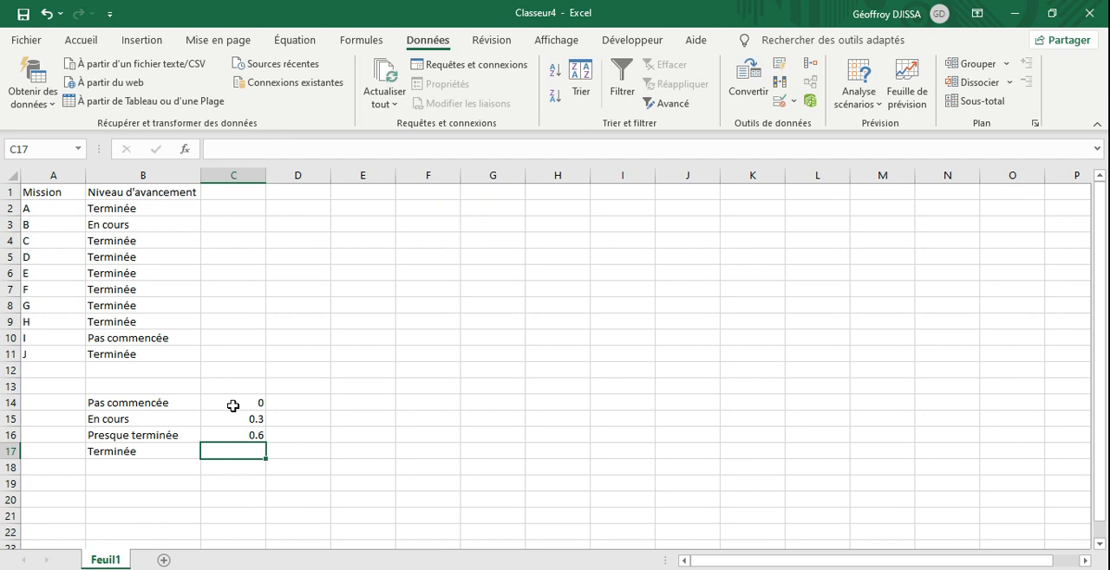
type("1")
key("Return")
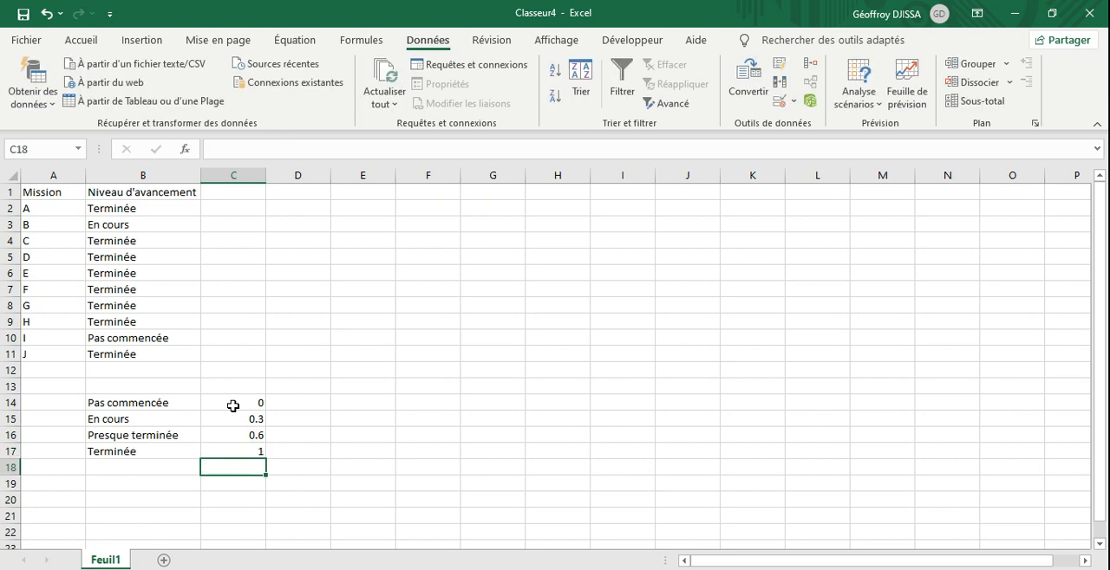
Step: Start a SI formula in C2 that tests B2=B14 and returns C14 if true: =SI(B2=B14;C14;
left_click(229, 209)
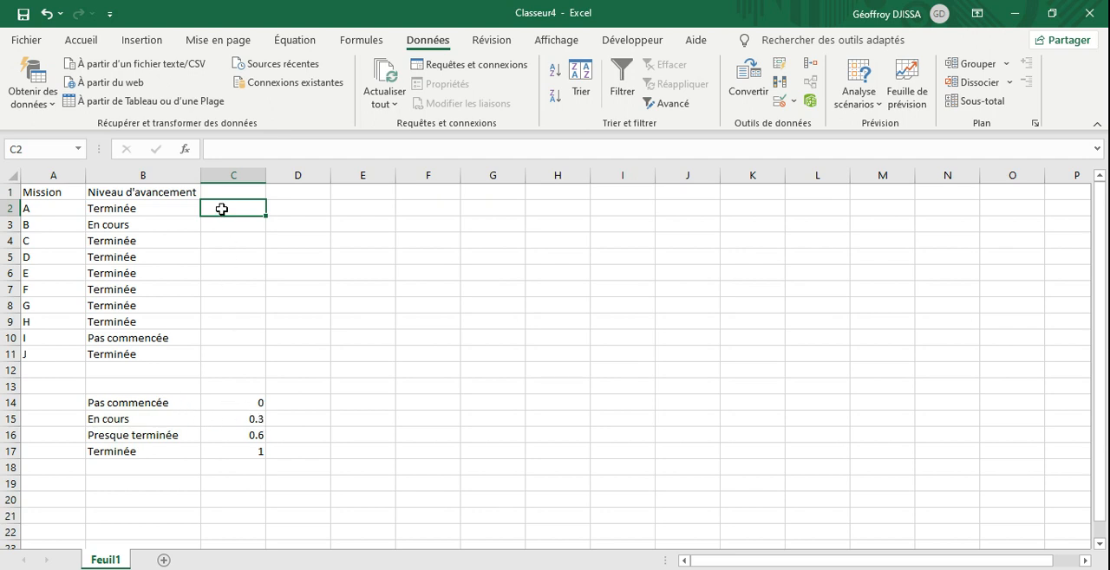
type("=")
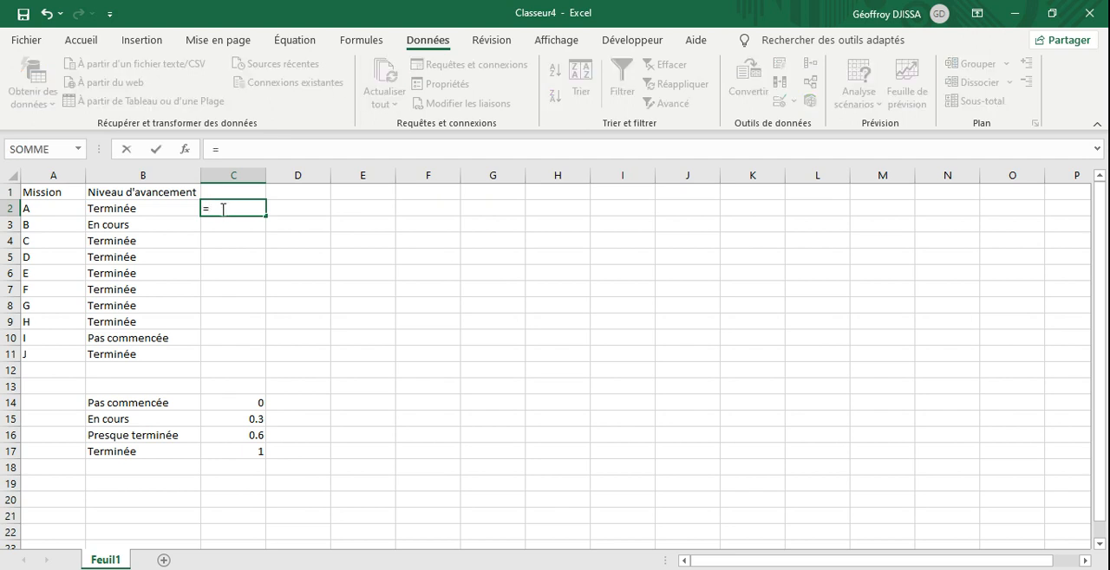
type("si")
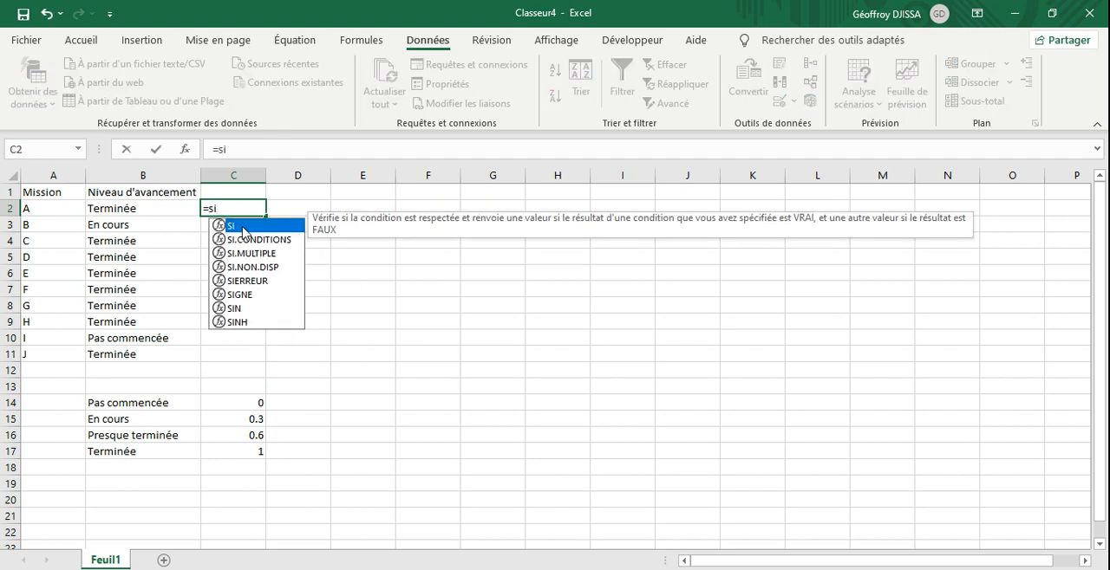
double_click(243, 227)
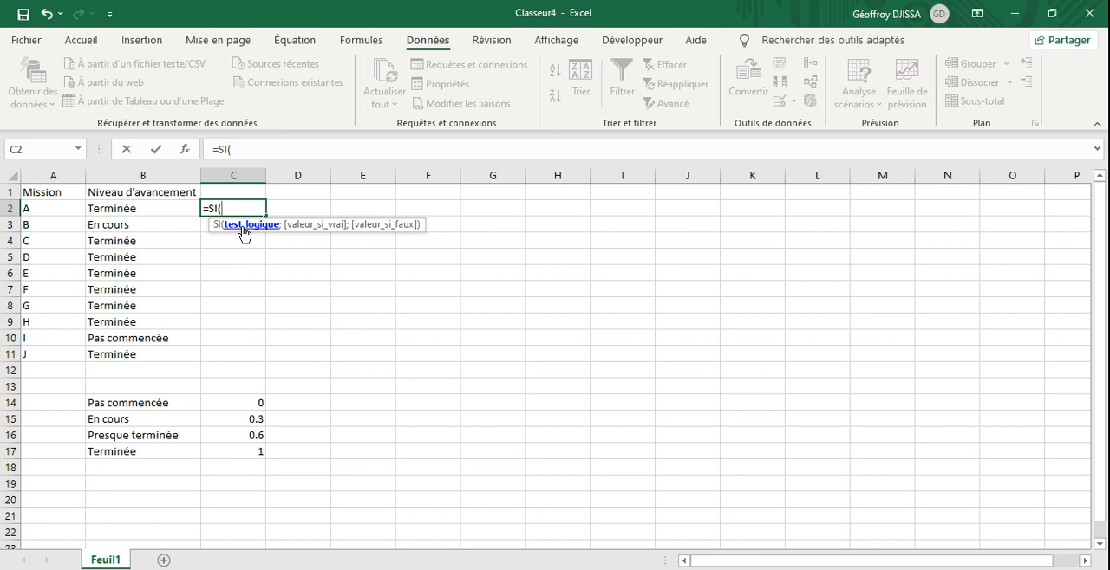
left_click(122, 209)
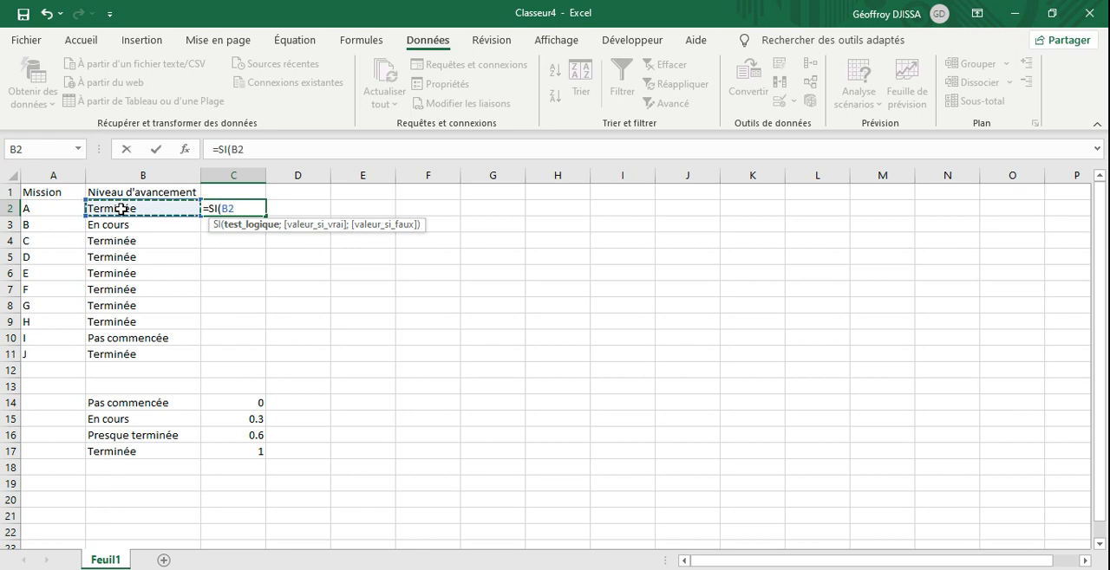
type("=")
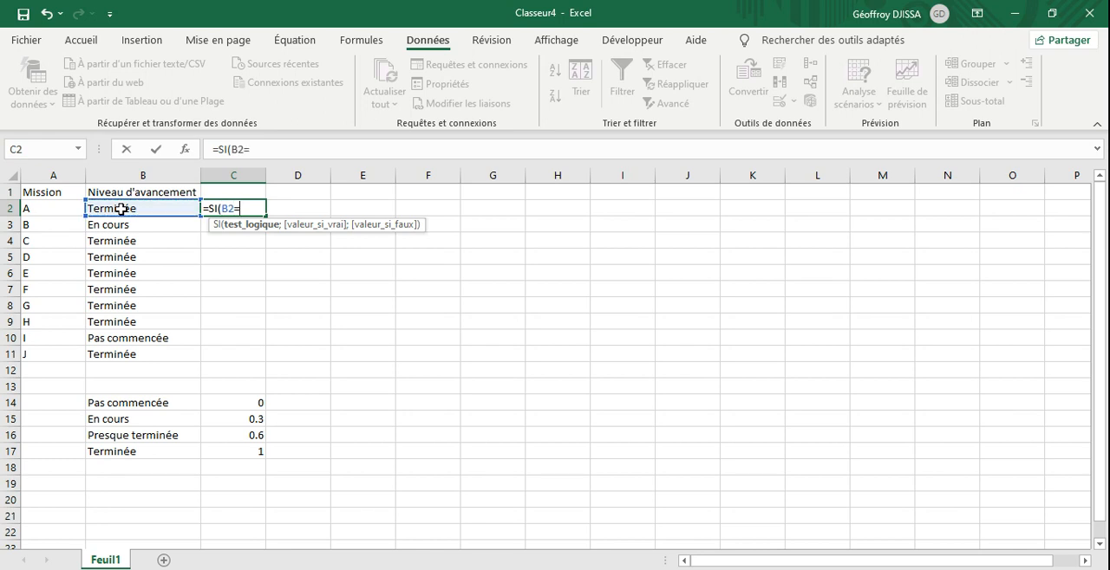
left_click(141, 407)
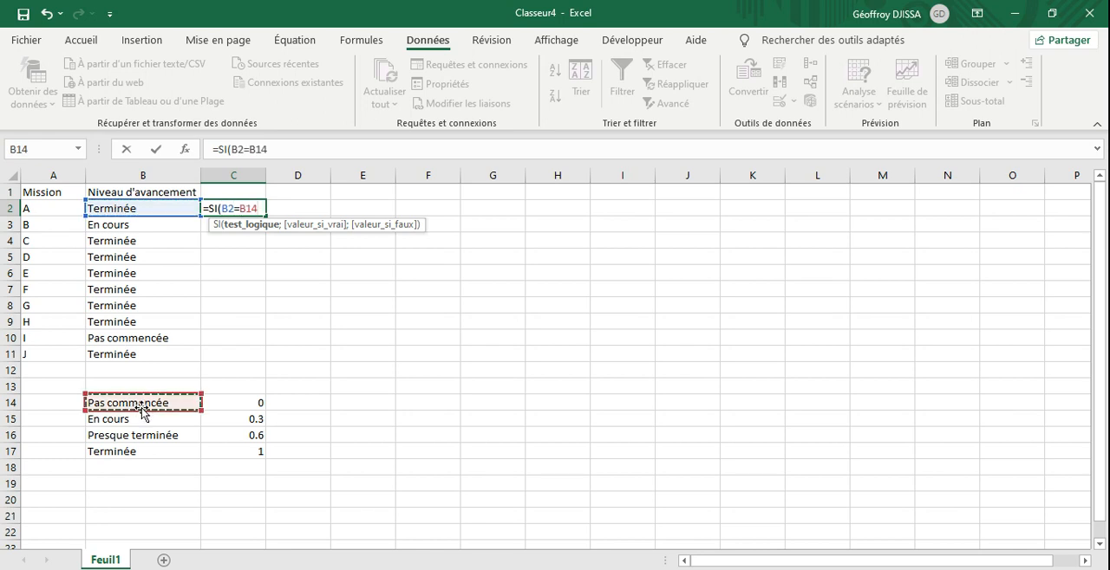
type(";")
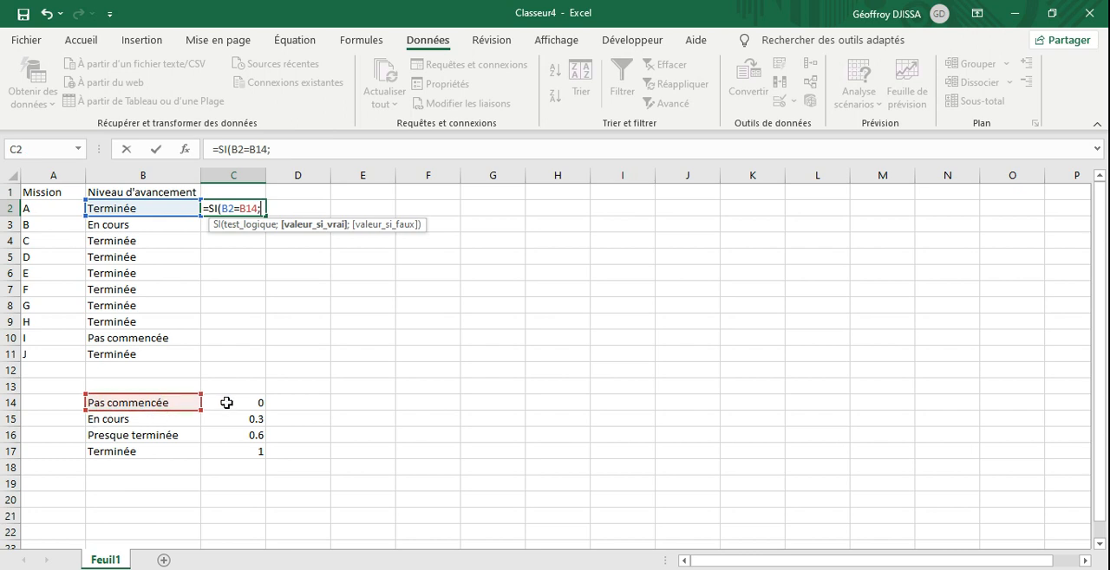
left_click(226, 402)
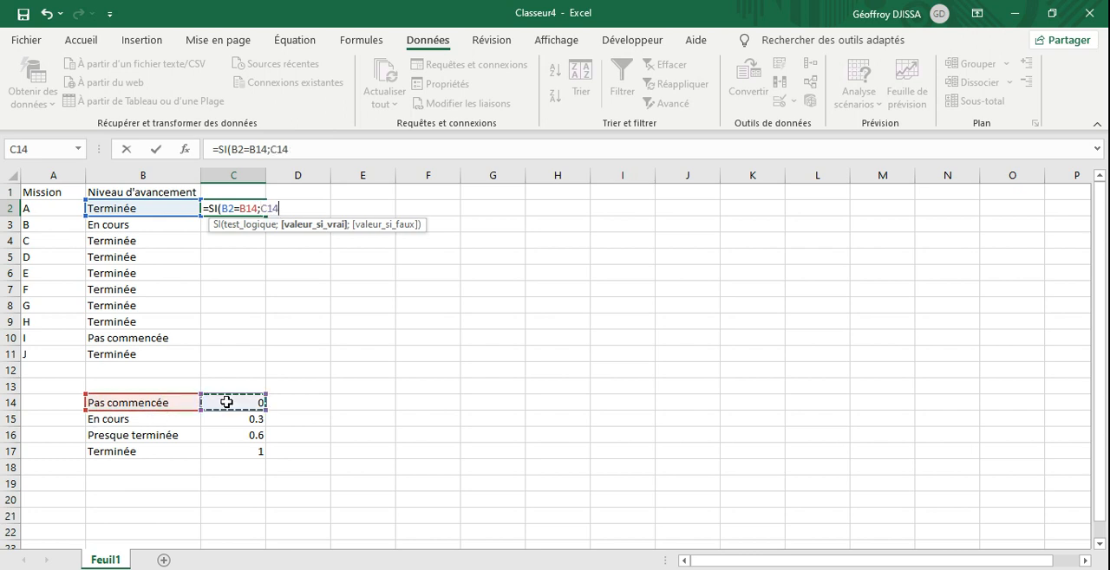
type(";")
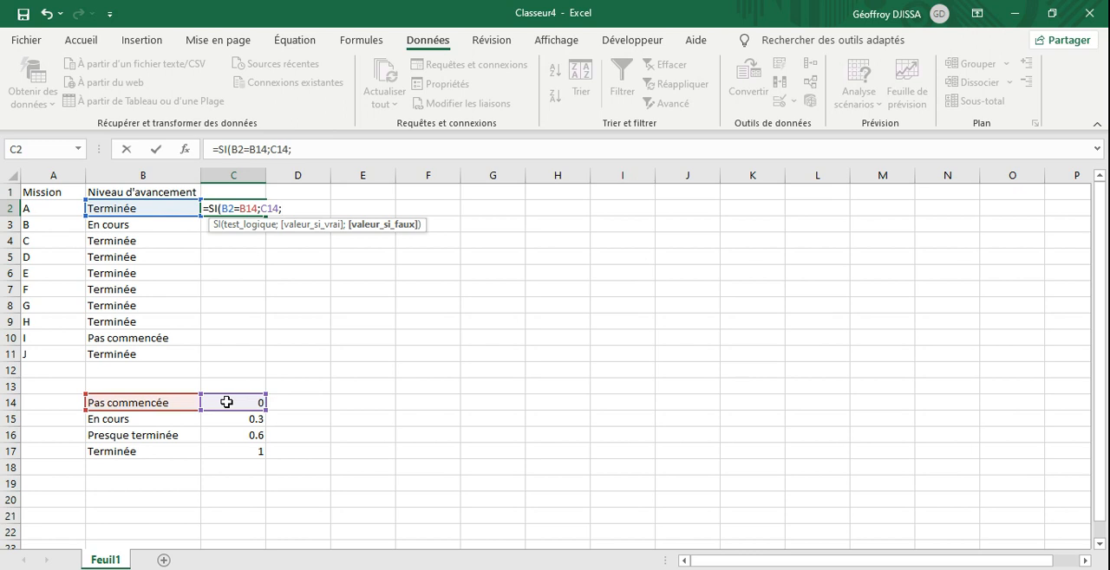
type("si")
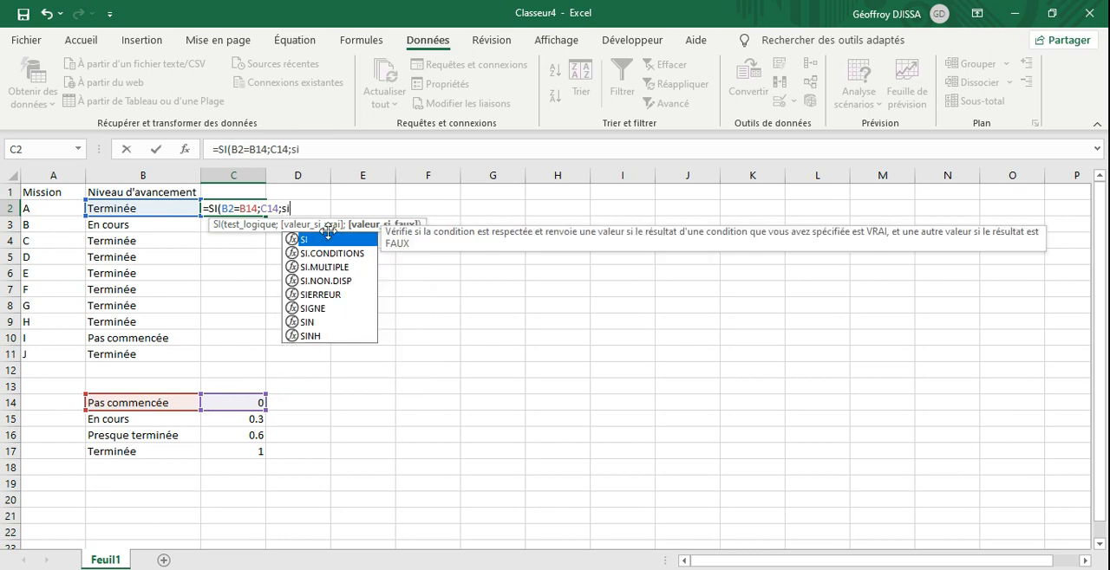
Step: Nest a second SI in the C2 formula that tests B2=B15 and returns C15: SI(B2=B15;C15;
double_click(329, 239)
left_click(179, 206)
type("=")
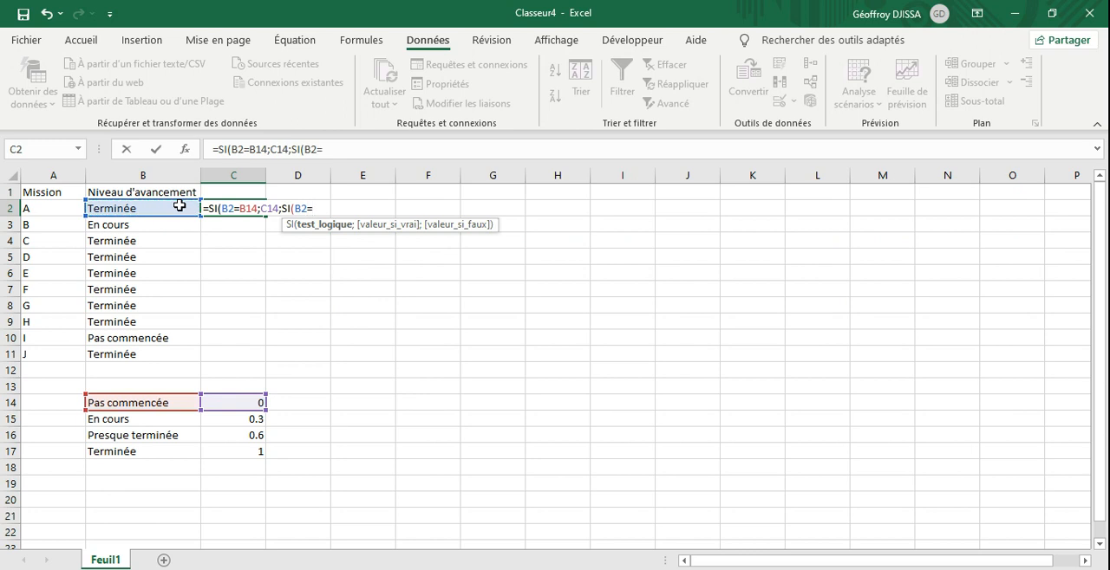
left_click(139, 424)
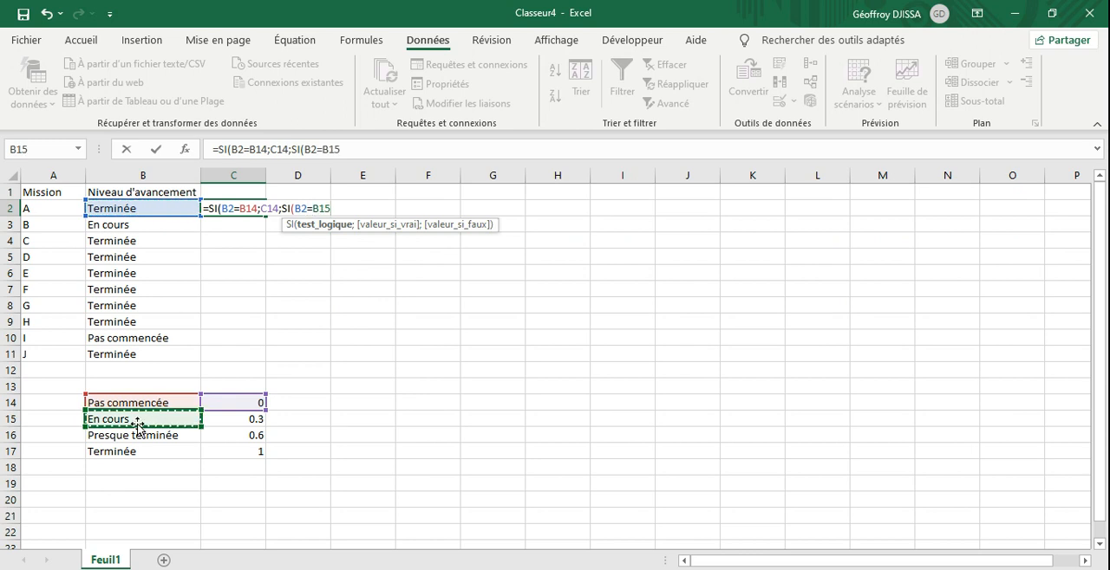
type(";")
left_click(234, 420)
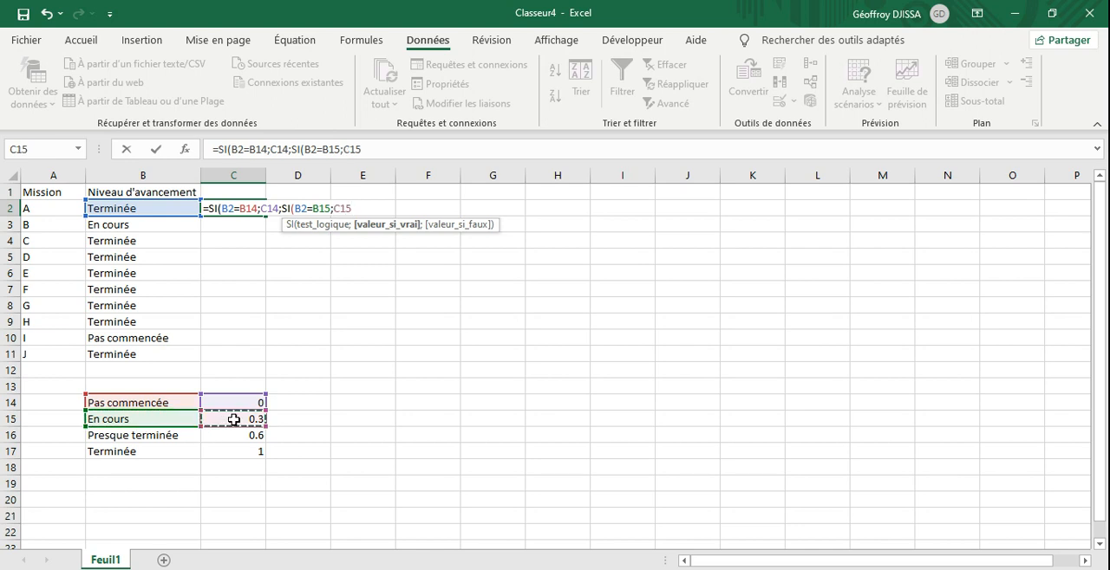
type(";")
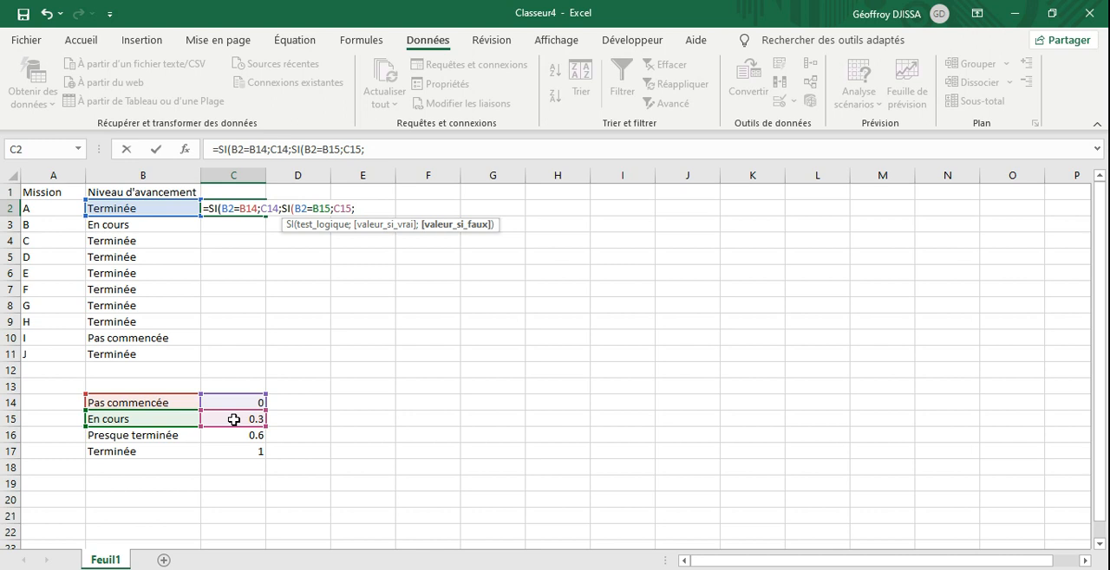
Step: Extend the C2 formula with a test of B2=B16 that returns C16: B2=B16;C16;
left_click(144, 209)
type("=")
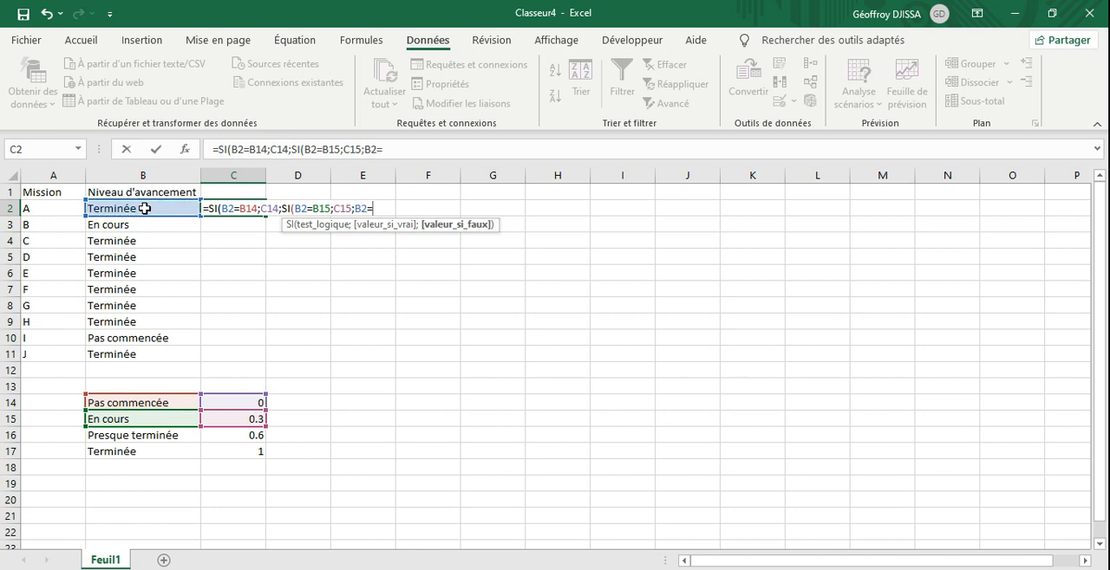
left_click(129, 440)
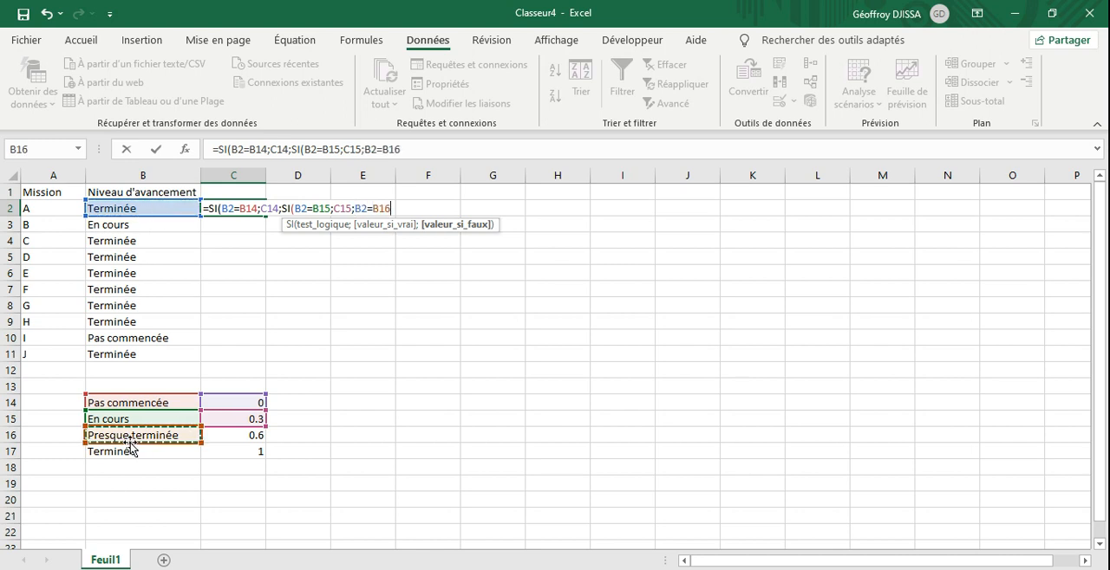
type(";")
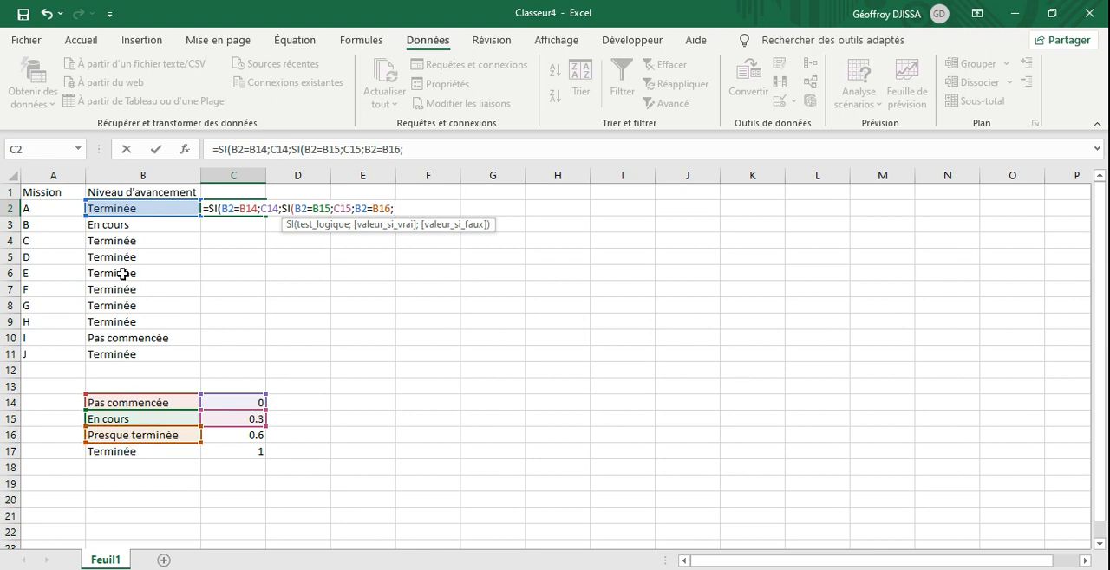
left_click(250, 441)
type(";")
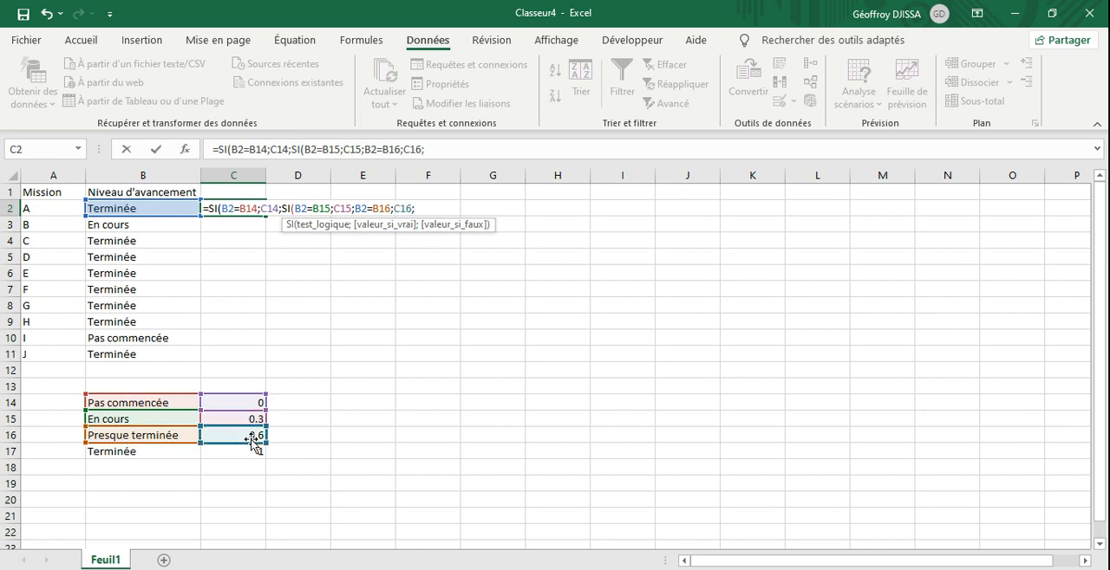
type("si")
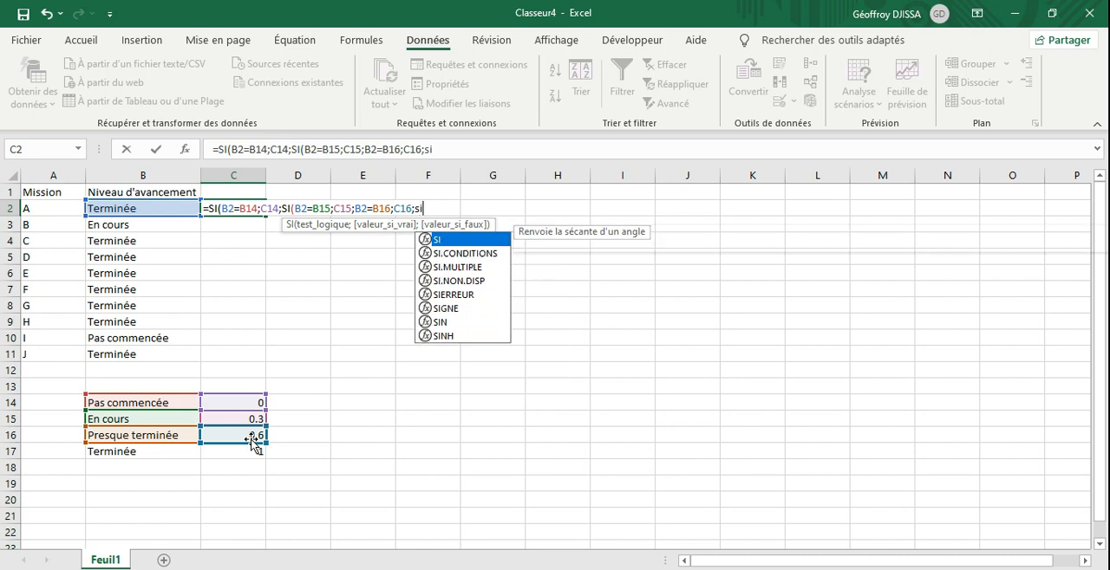
Step: Open another nested SI( at the end of the C2 formula and insert the missing SI( before B2=B16
double_click(451, 240)
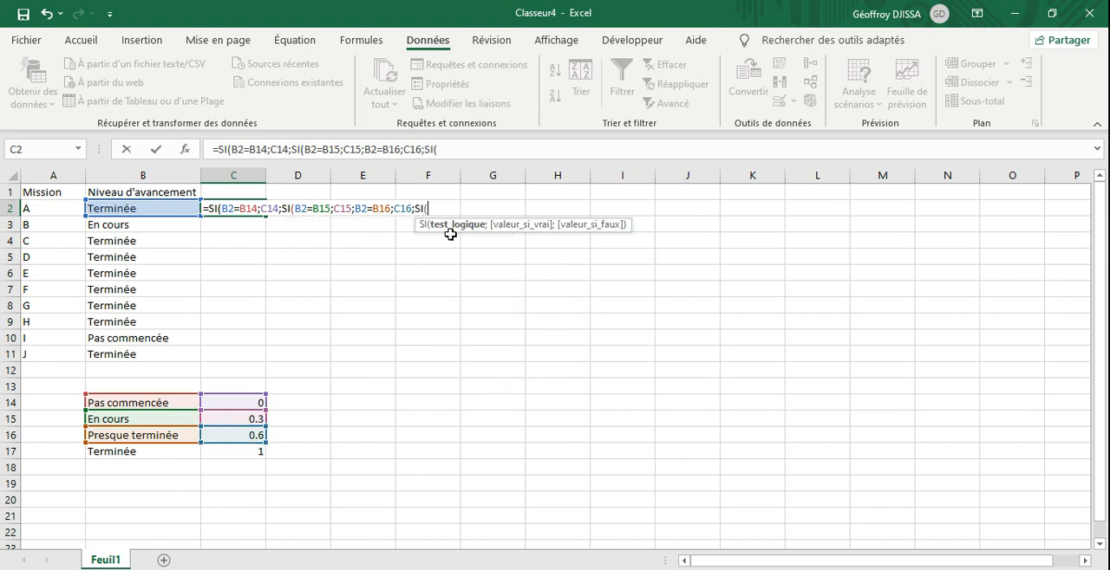
left_click(356, 212)
type("si")
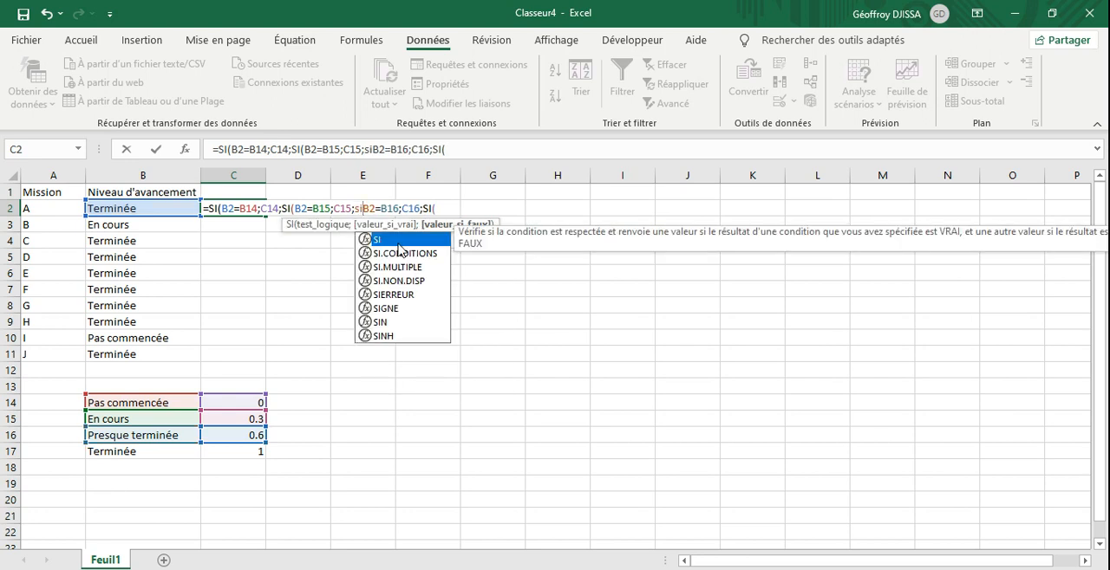
key("Tab")
left_click(456, 210)
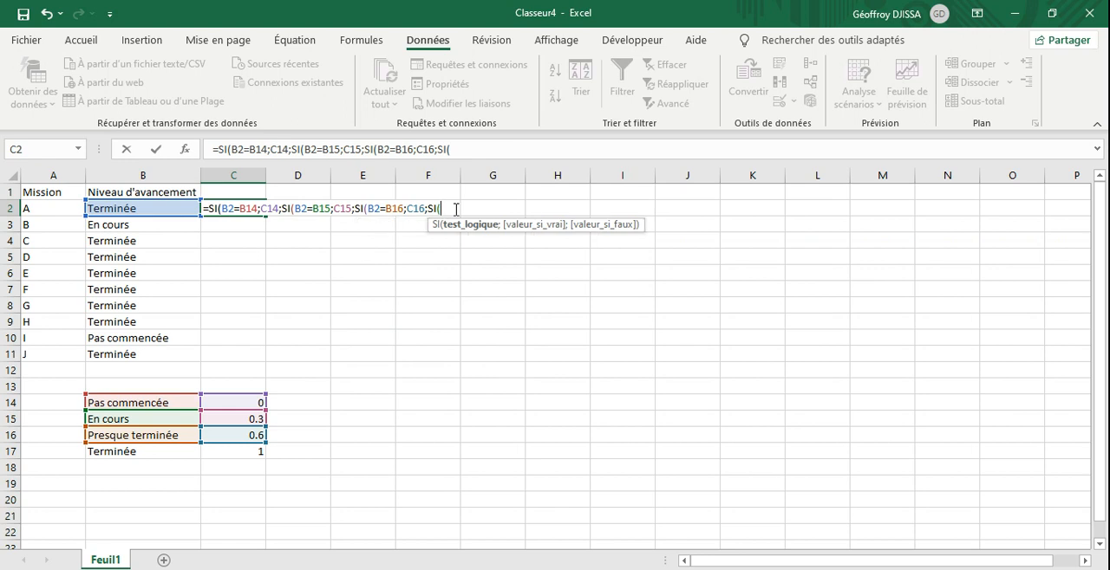
Step: Fill the last nested SI of the C2 formula with the test B2=B17 returning C17: B2=B17;C17;
left_click(178, 206)
type("=")
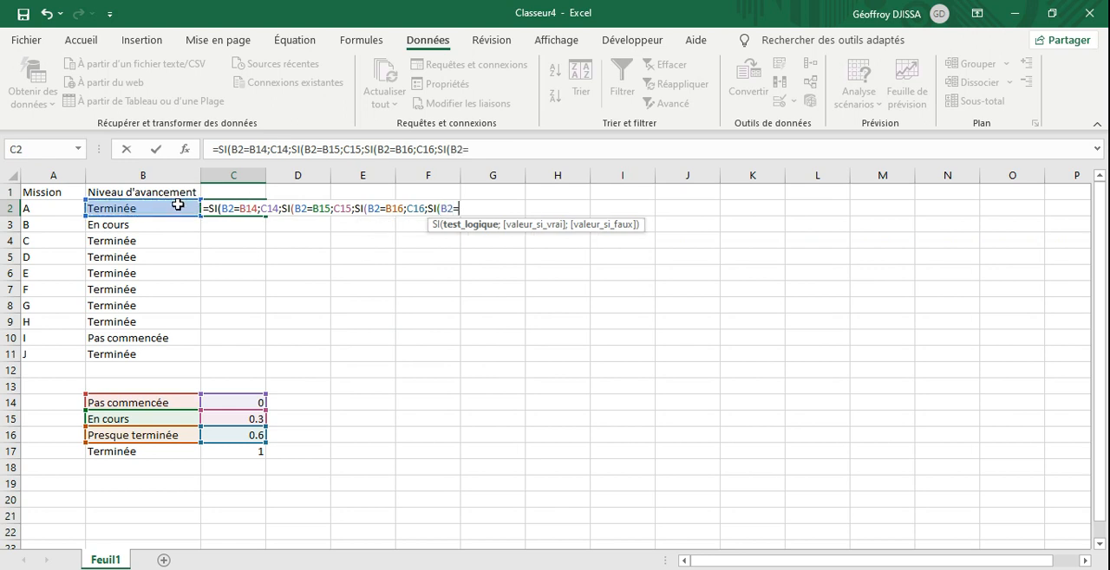
left_click(142, 450)
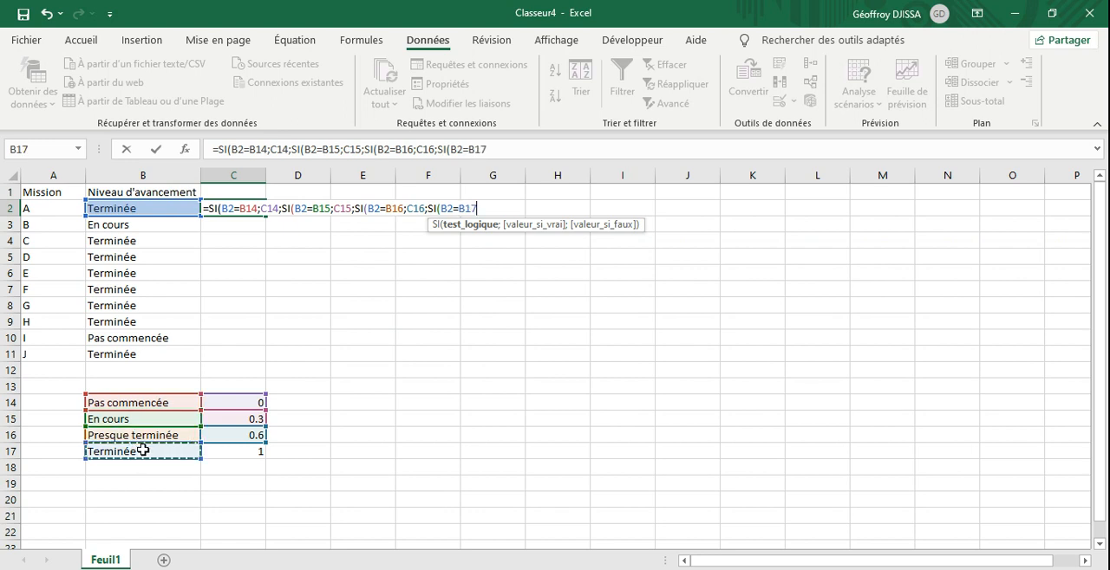
type(";")
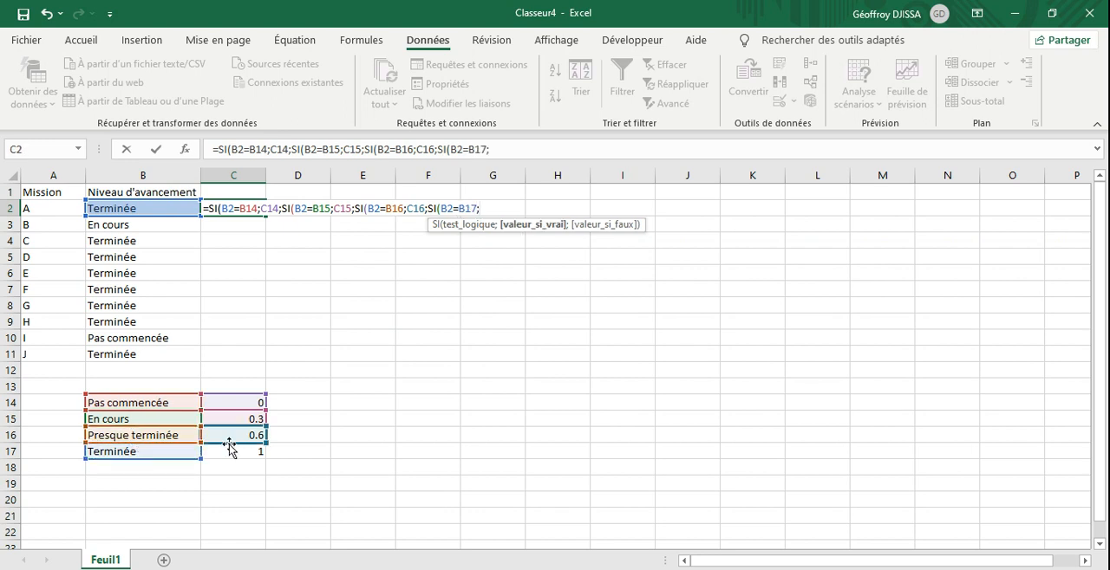
left_click(237, 455)
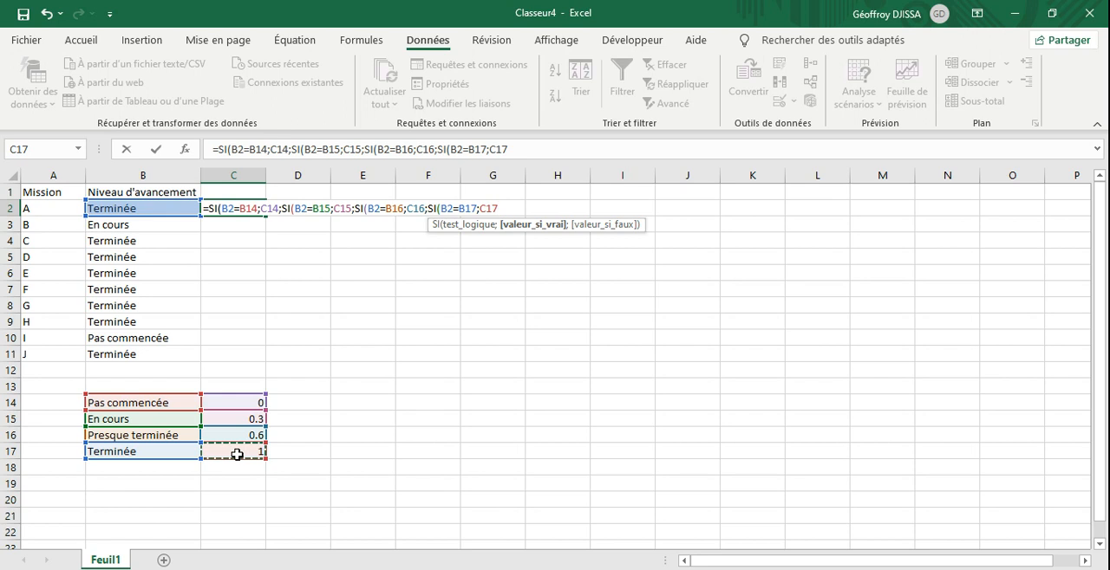
type(";")
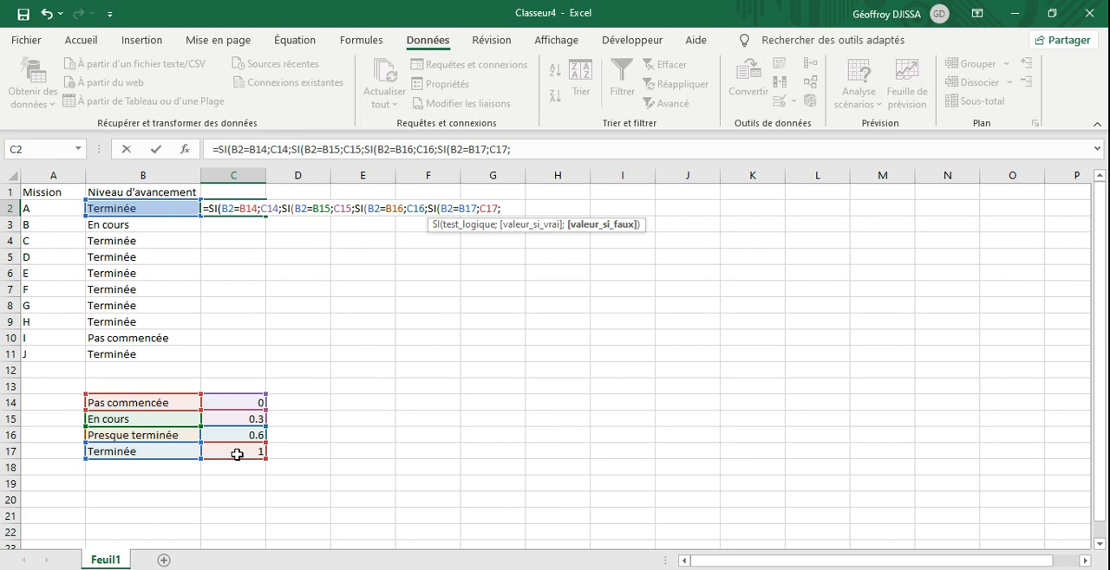
Step: Finish the C2 formula with an empty text "" as the last false value and four closing parentheses
type("\"\")))")
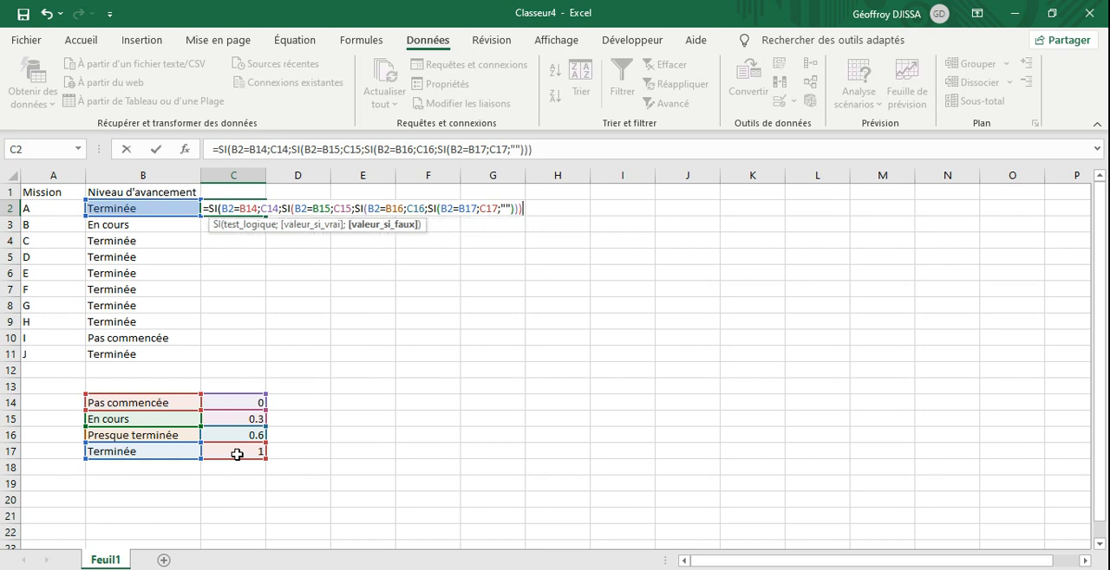
type(")")
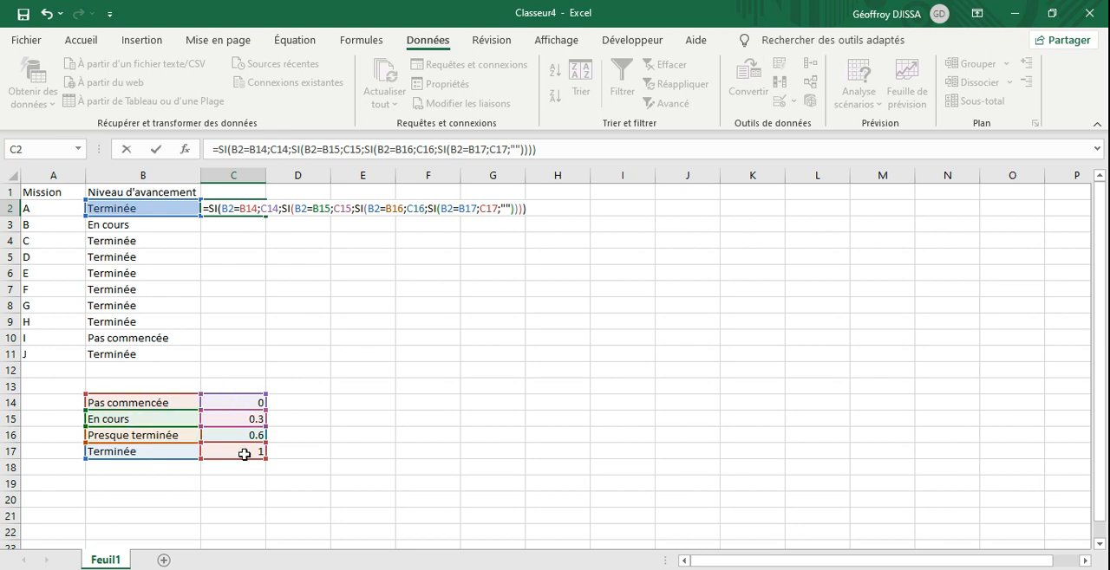
Step: Make the references B14, C14, B15 and C15 absolute in the C2 formula: $B$14, $C$14, $B$15, $C$15
left_click(257, 151)
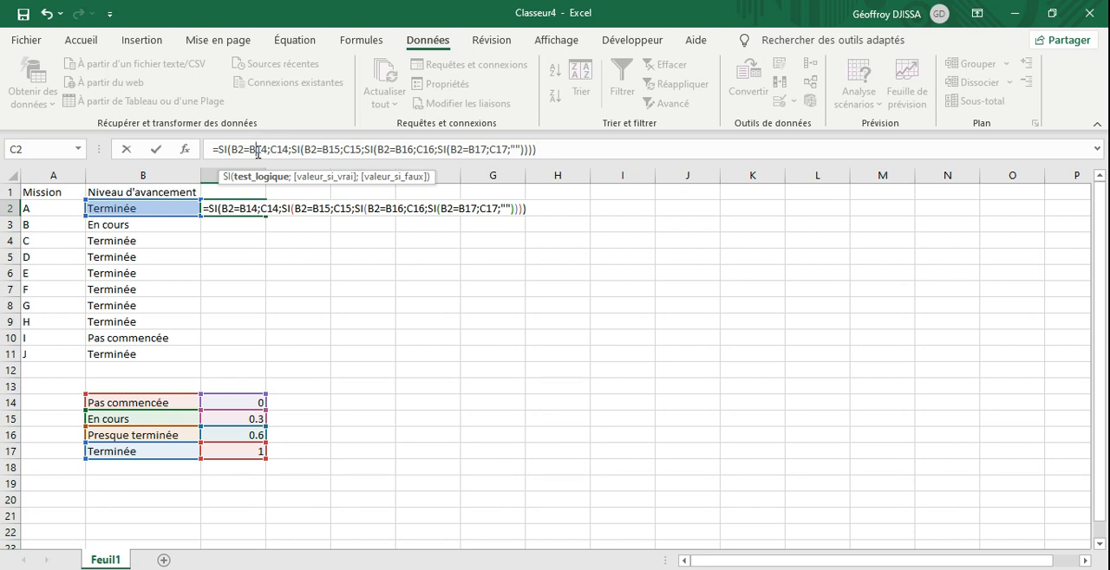
key("F4")
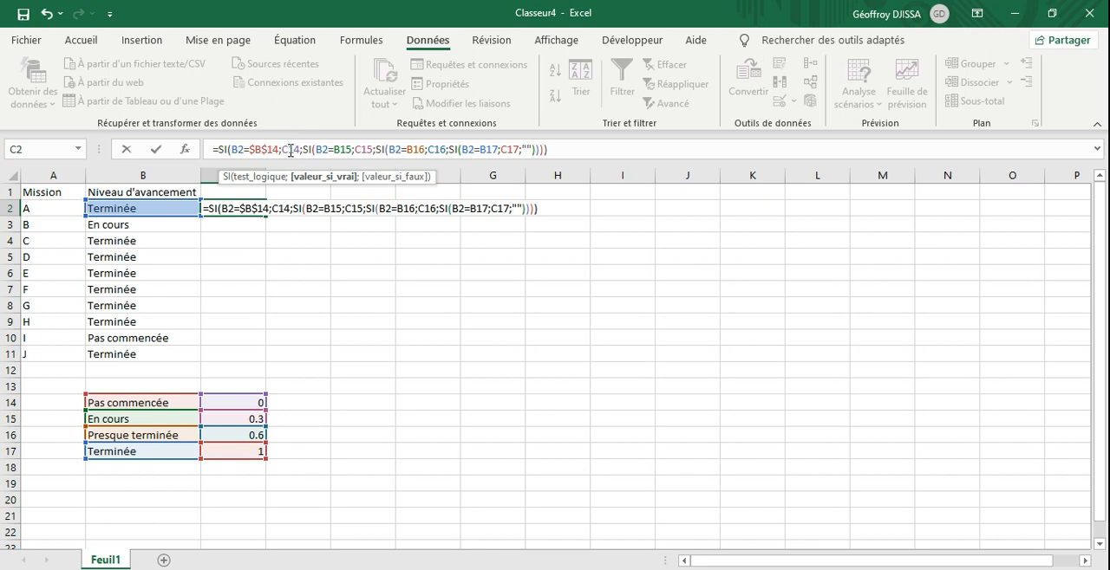
key("F4")
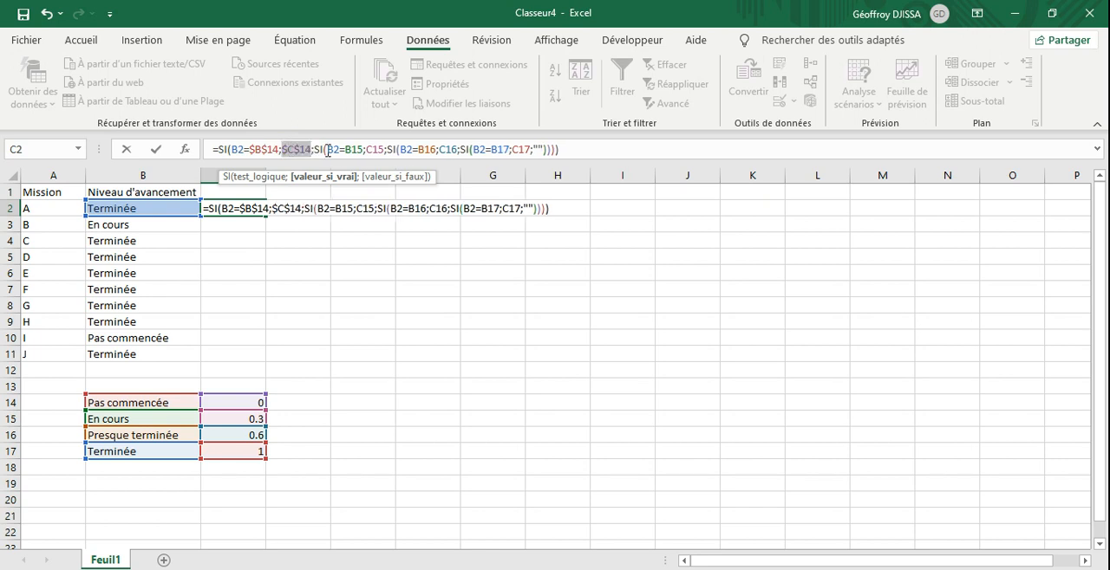
left_click(355, 153)
key("F4")
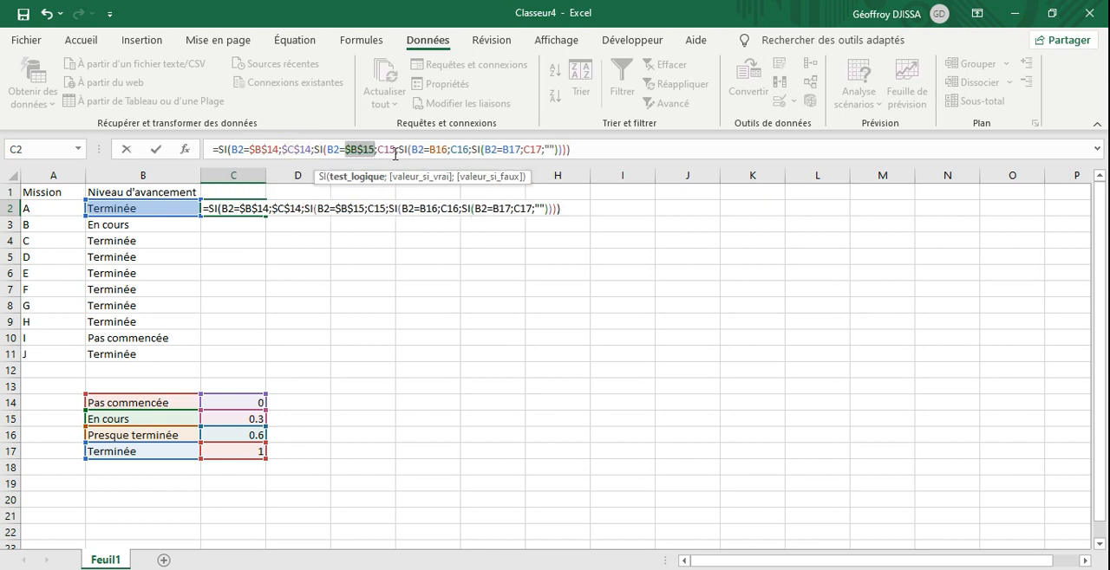
left_click(383, 149)
key("F4")
Step: Make the references B16, C16, B17 and C17 absolute in the C2 formula and validate it
left_click(446, 148)
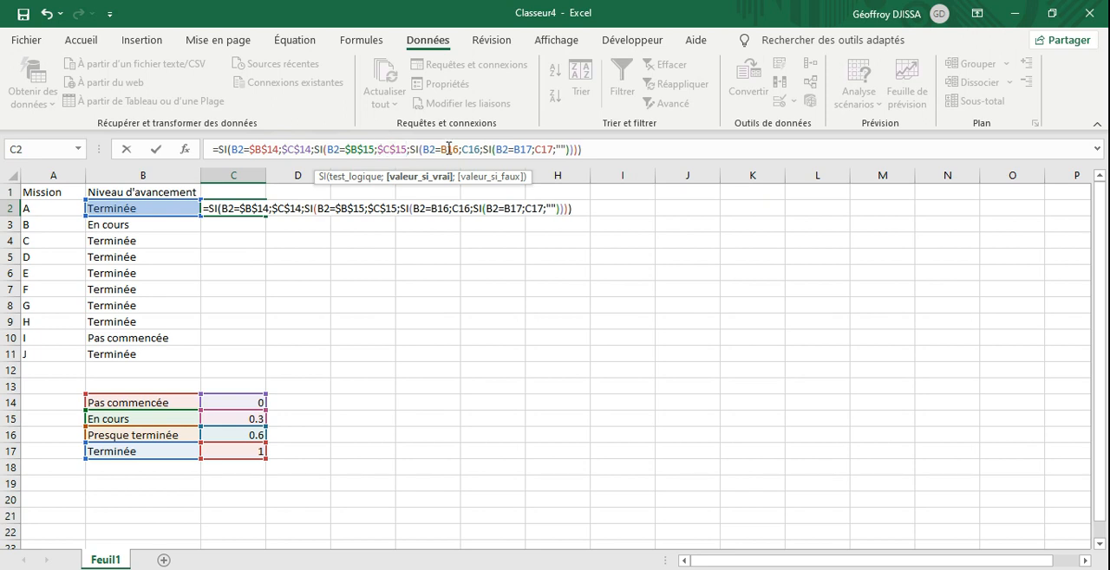
key("F4")
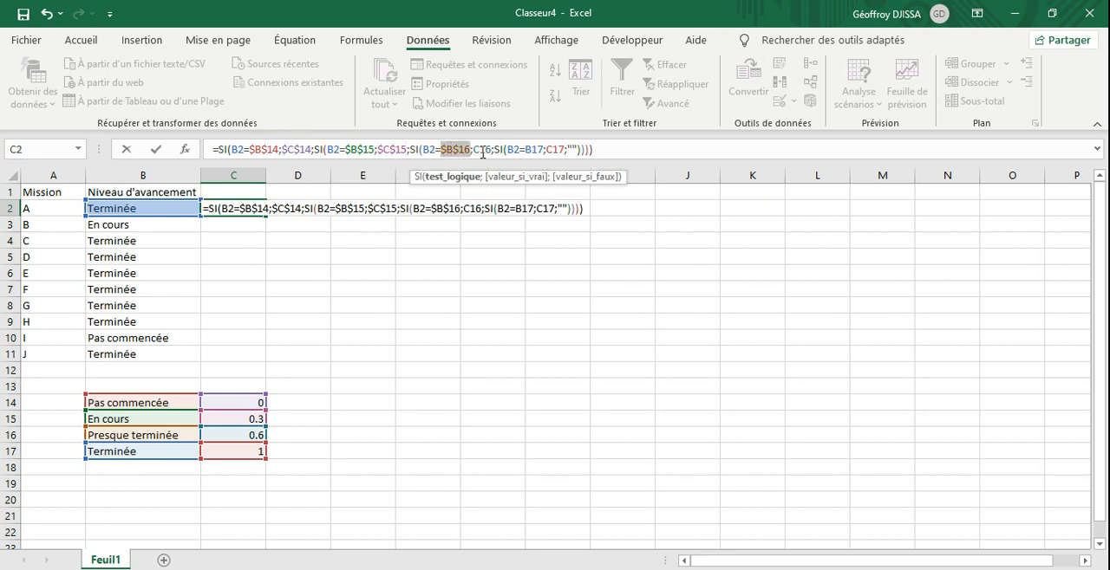
left_click(482, 150)
key("F4")
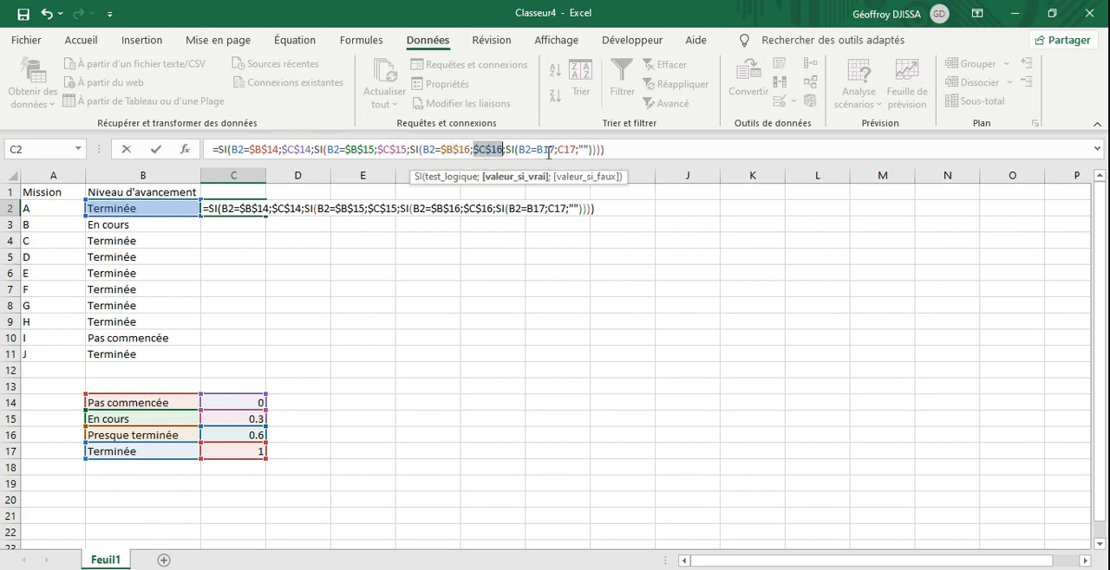
left_click(548, 151)
key("F4")
key("F4")
key("F4")
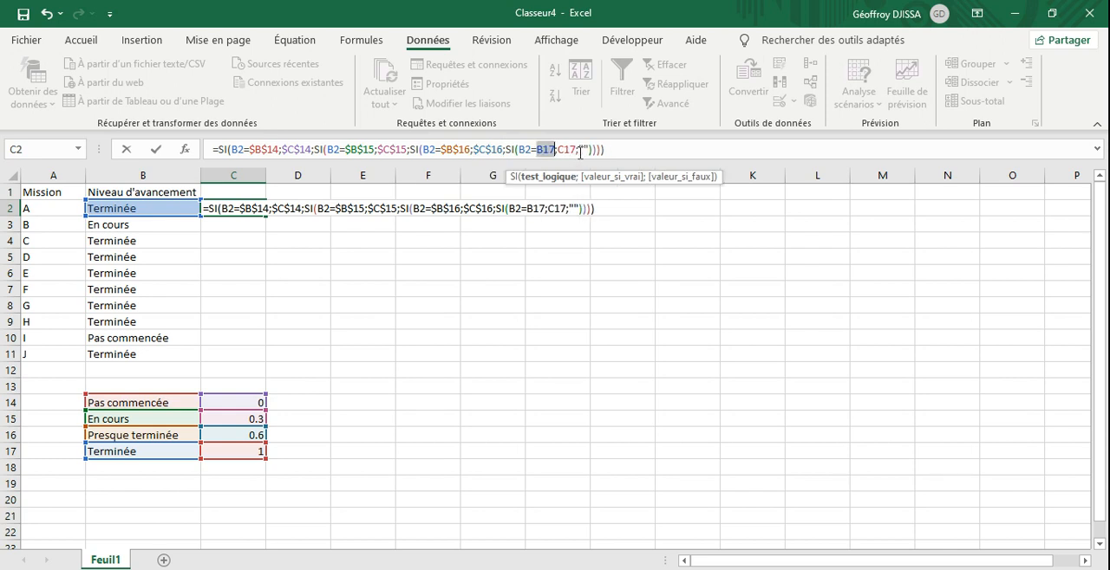
key("F4")
left_click(580, 150)
key("F4")
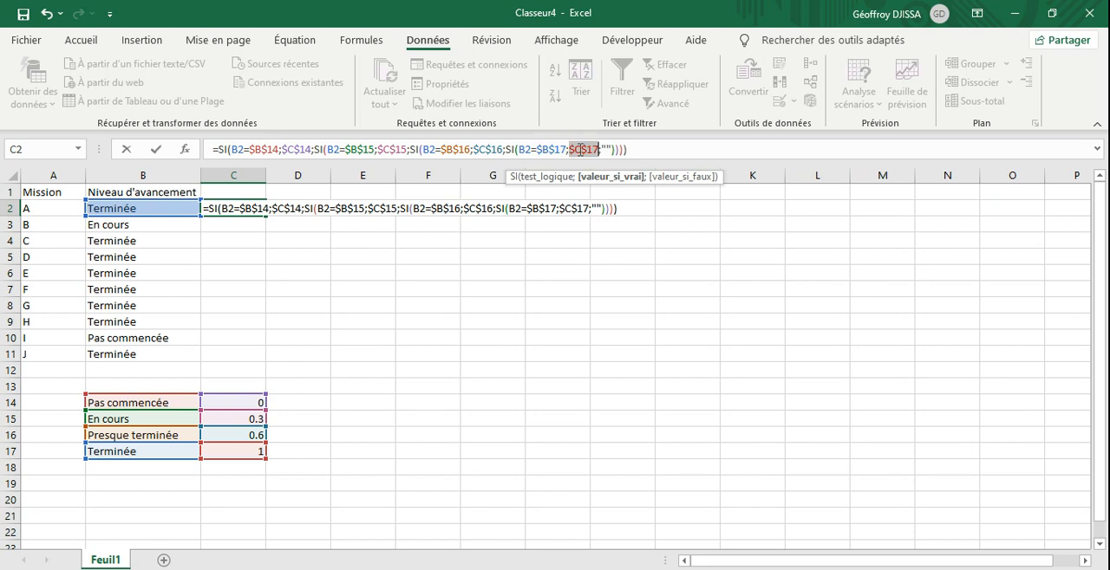
left_click(635, 149)
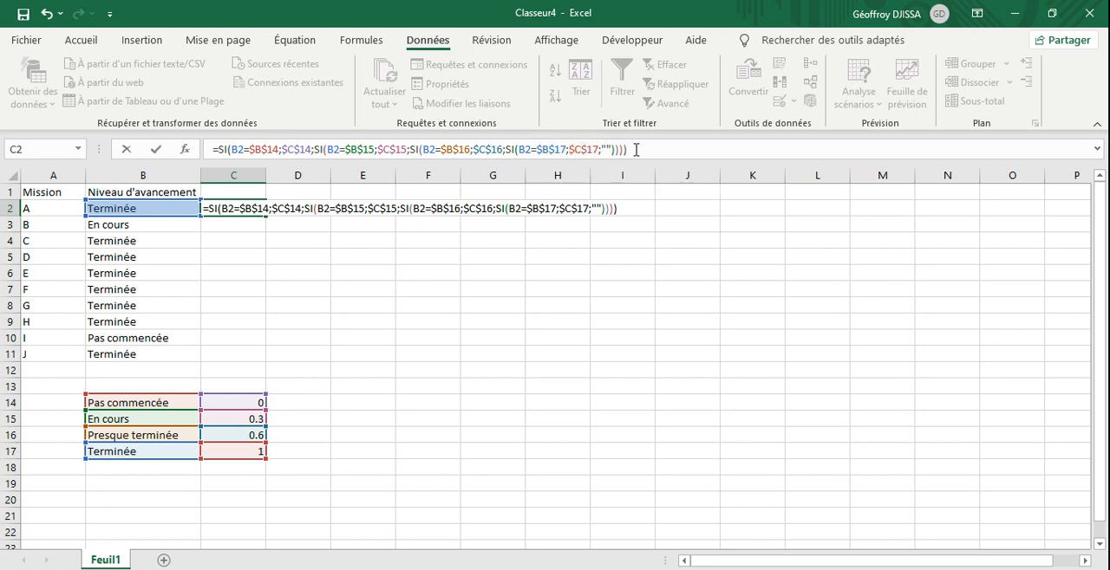
key("Return")
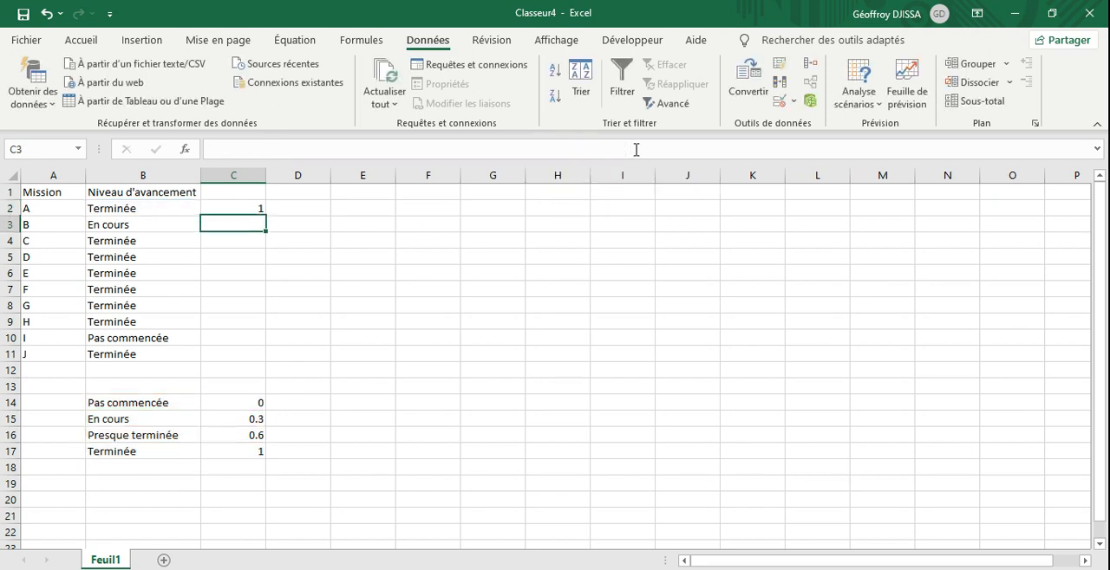
Step: Fill the C2 formula down through C11 for all missions
left_click(253, 210)
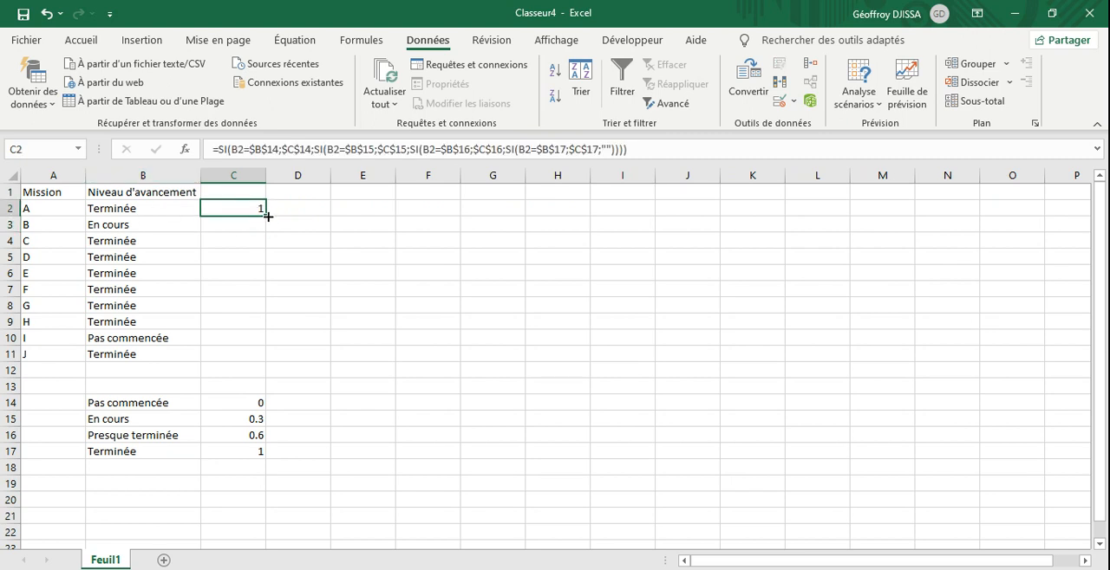
left_click_drag(266, 216, 255, 361)
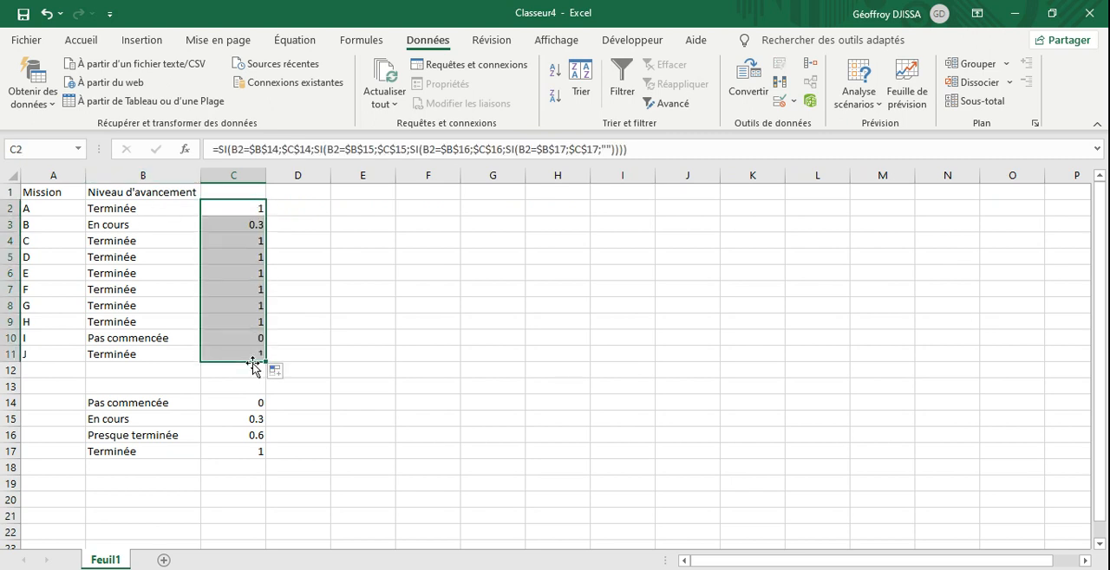
Step: Set the progress level of mission E to Presque terminée, mission G to En cours and mission J to Pas commencée
left_click(111, 278)
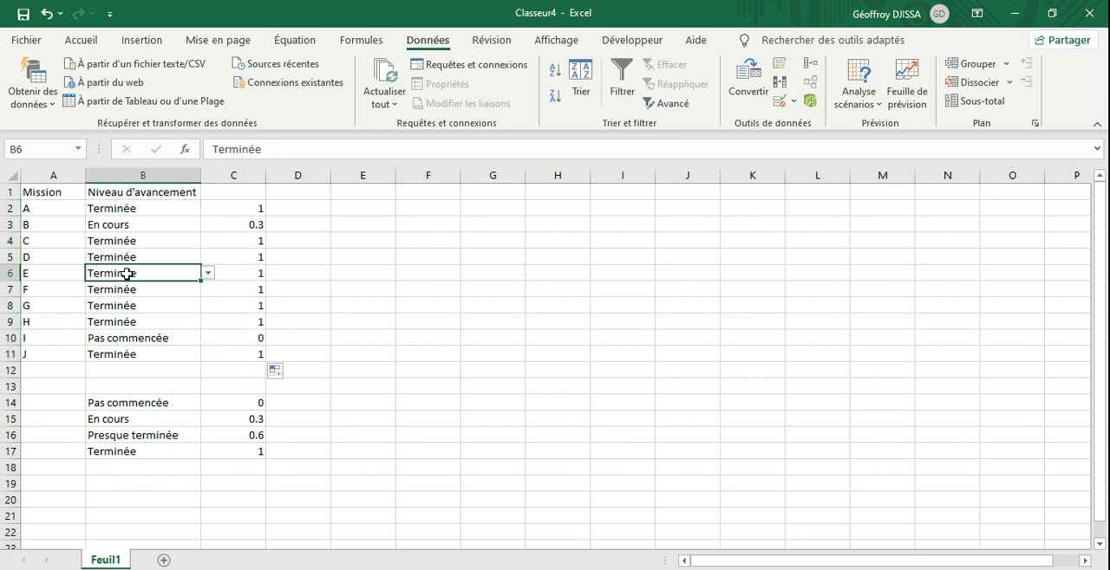
left_click(209, 273)
left_click(150, 305)
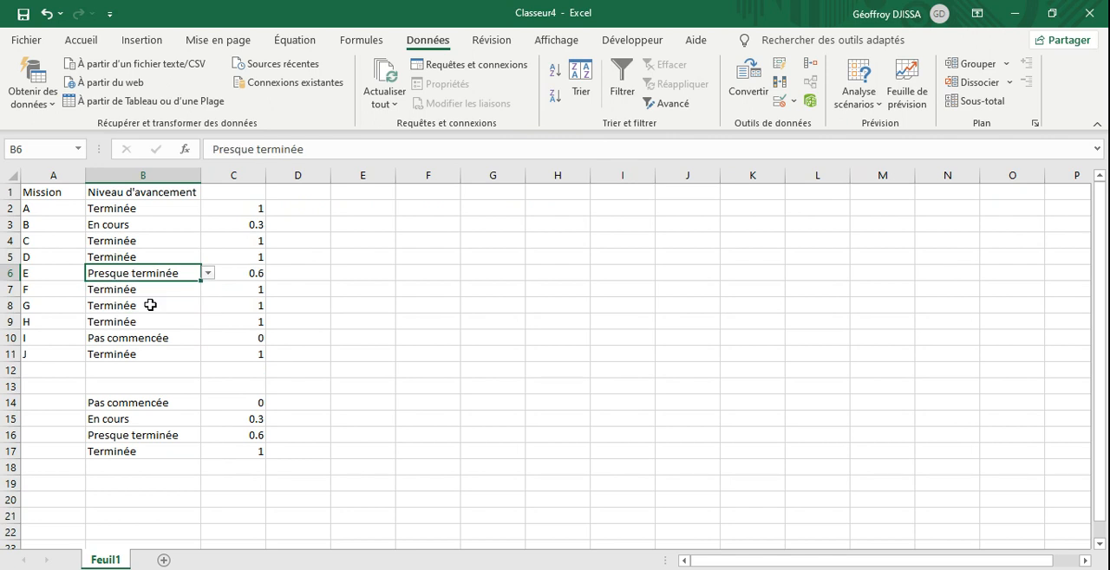
left_click(151, 309)
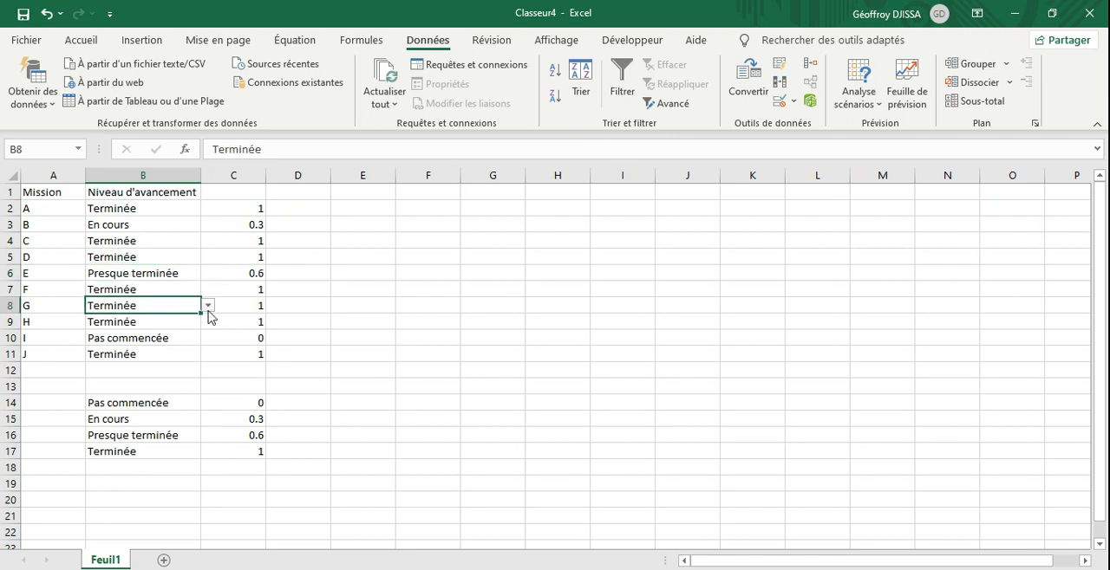
left_click(208, 307)
left_click(145, 325)
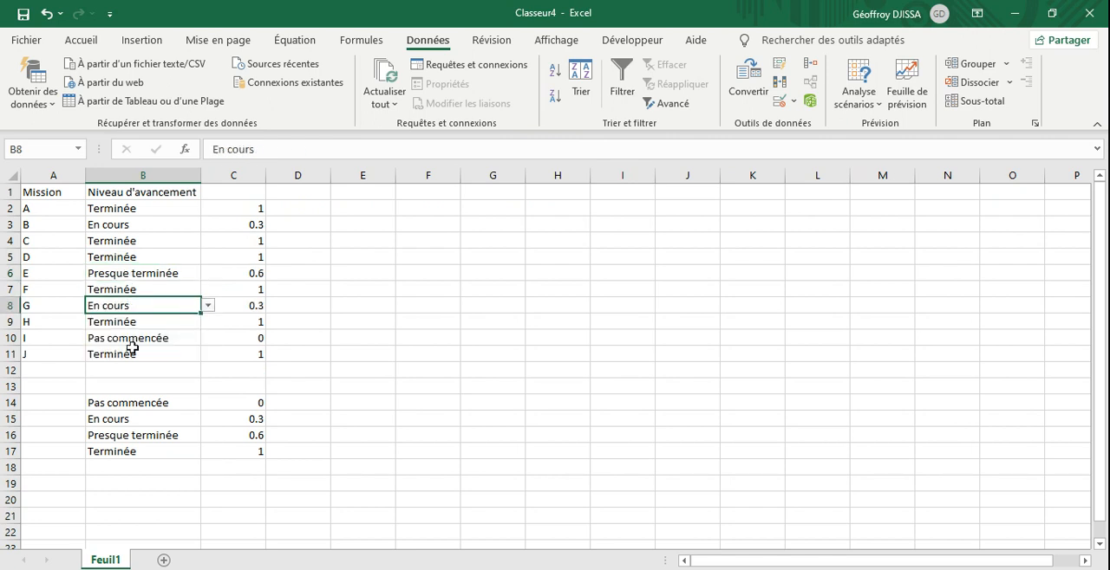
left_click(135, 351)
left_click(208, 355)
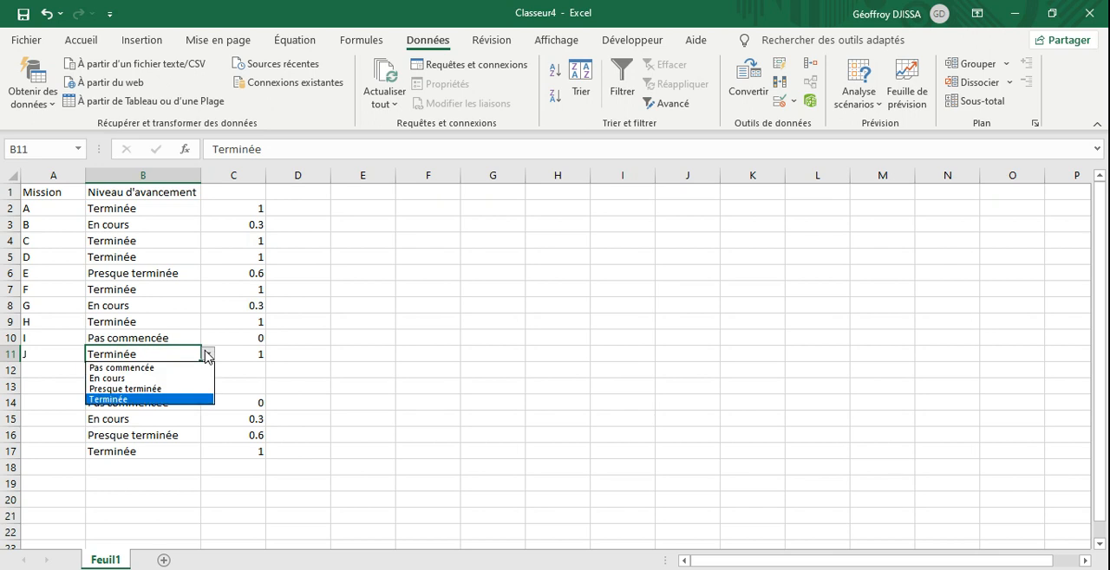
left_click(146, 368)
left_click(315, 406)
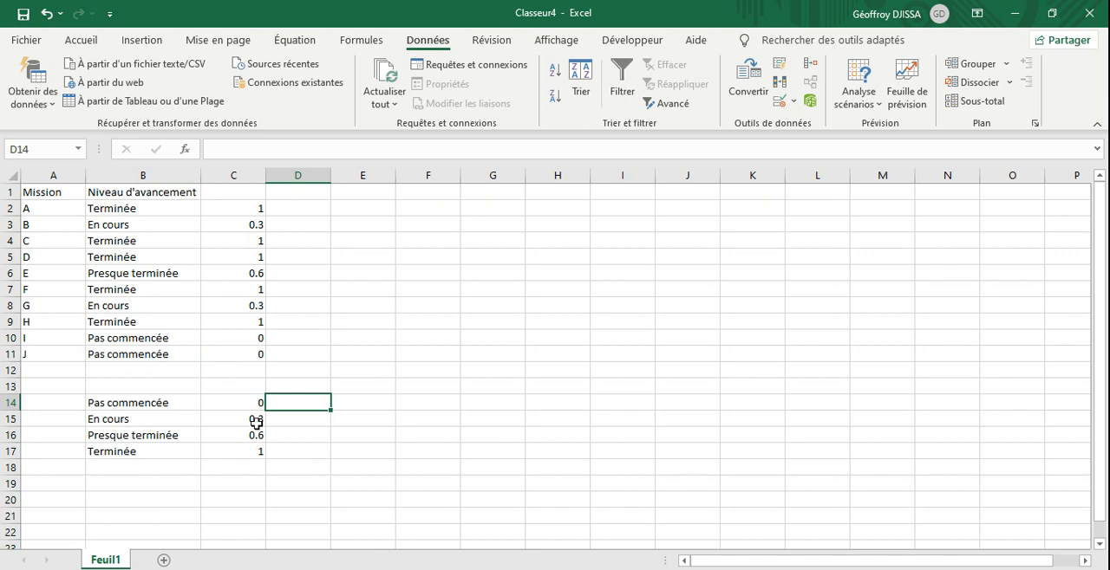
Step: Move the progress level table B14:C17 to cell A1 of a new sheet
left_click_drag(144, 403, 240, 452)
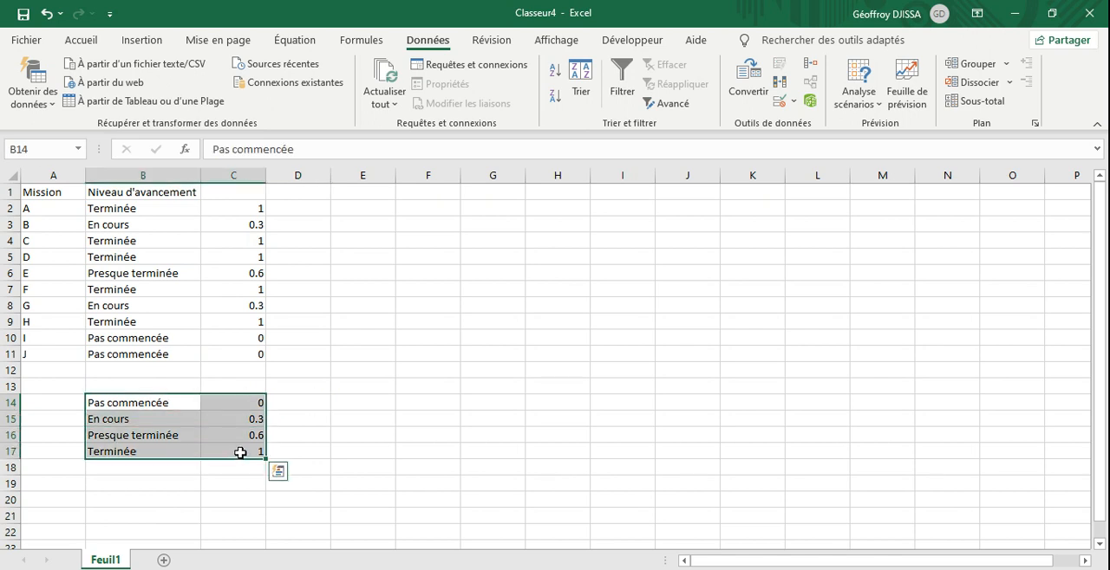
key("ctrl+c")
left_click(165, 560)
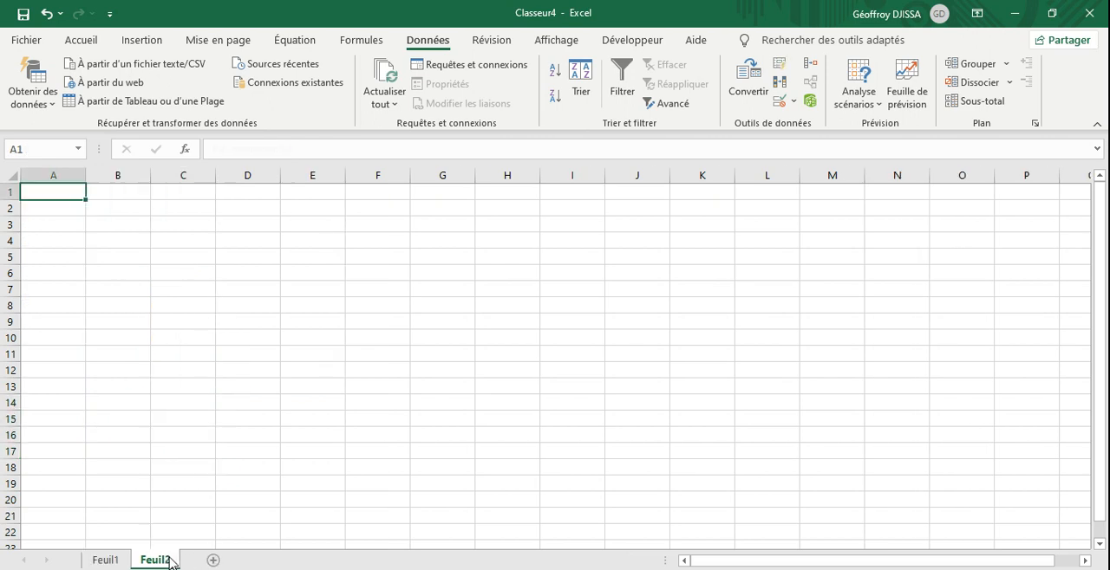
key("ctrl+v")
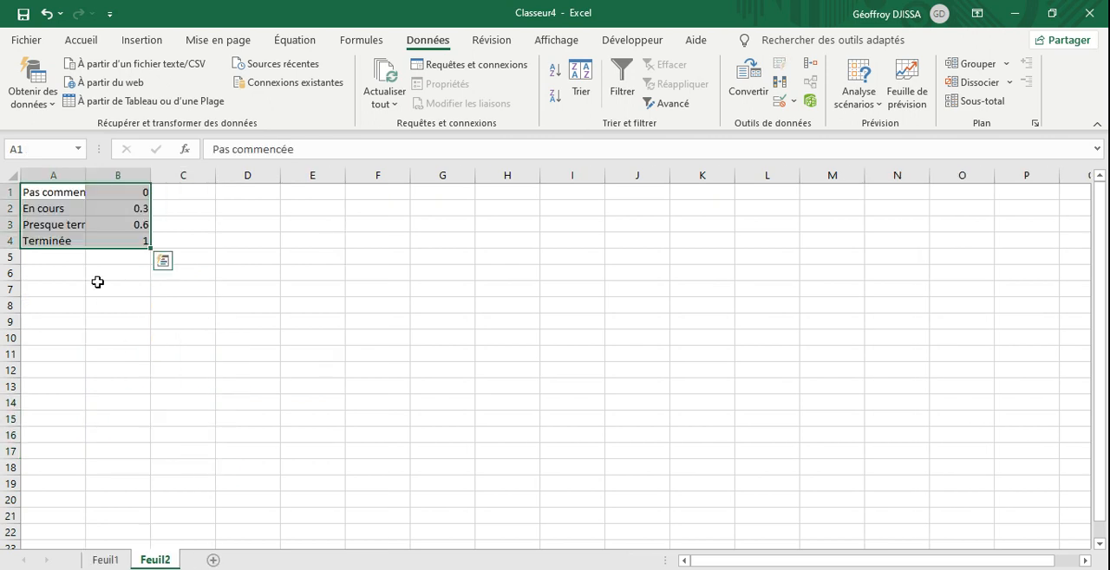
left_click(147, 304)
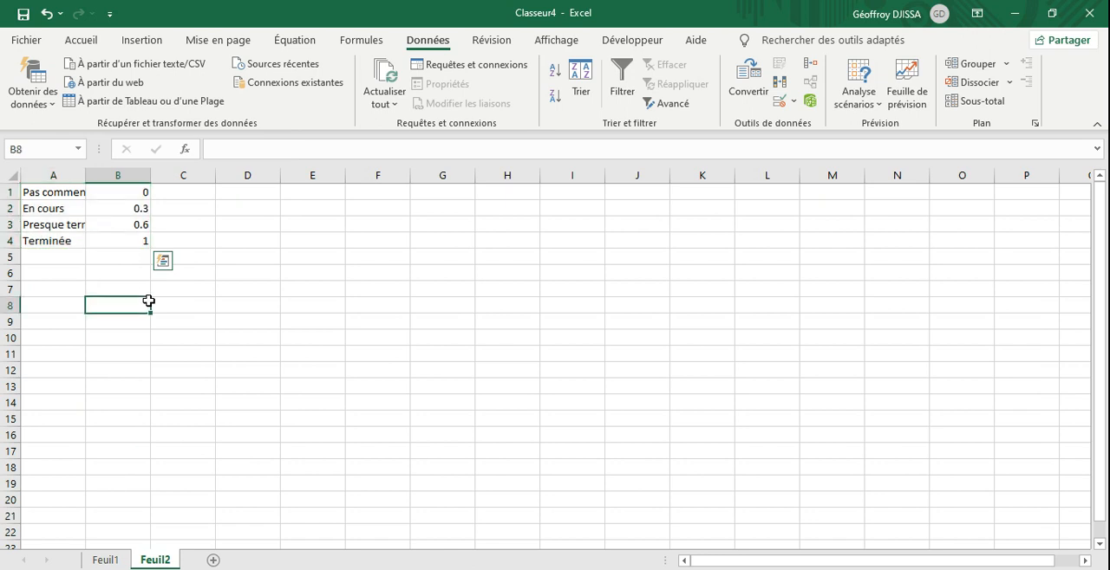
Step: Rename the new sheet holding the progress level table as Ne pas touché
right_click(167, 557)
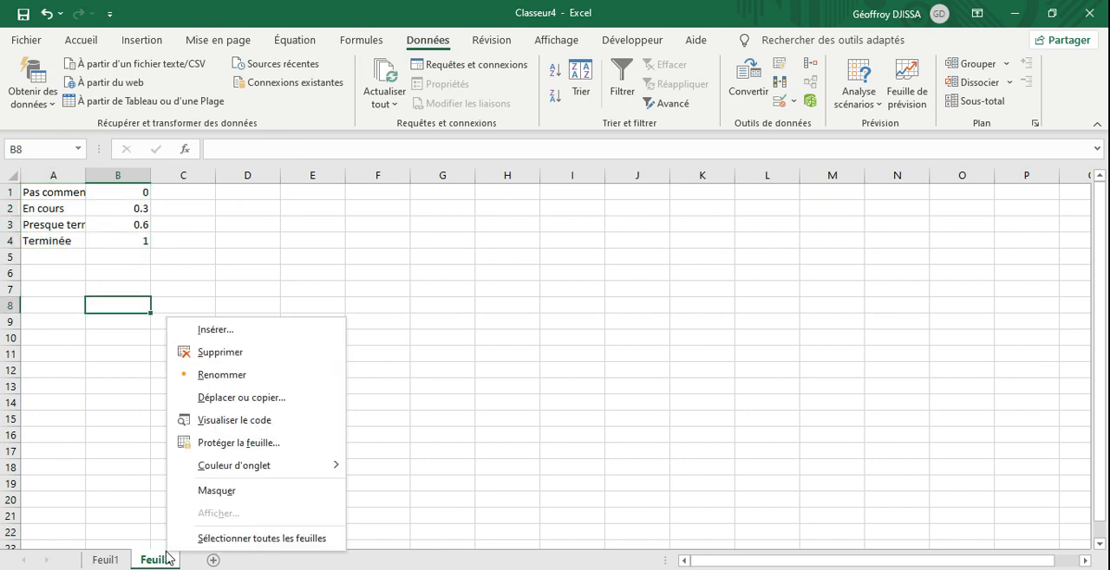
left_click(225, 373)
type("Ne")
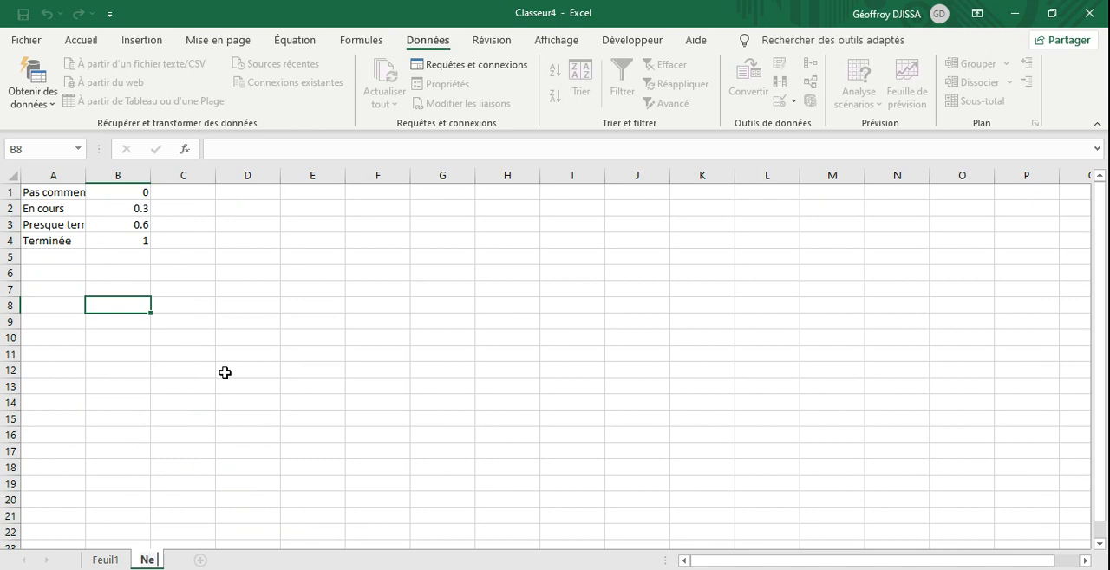
type(" pas touché")
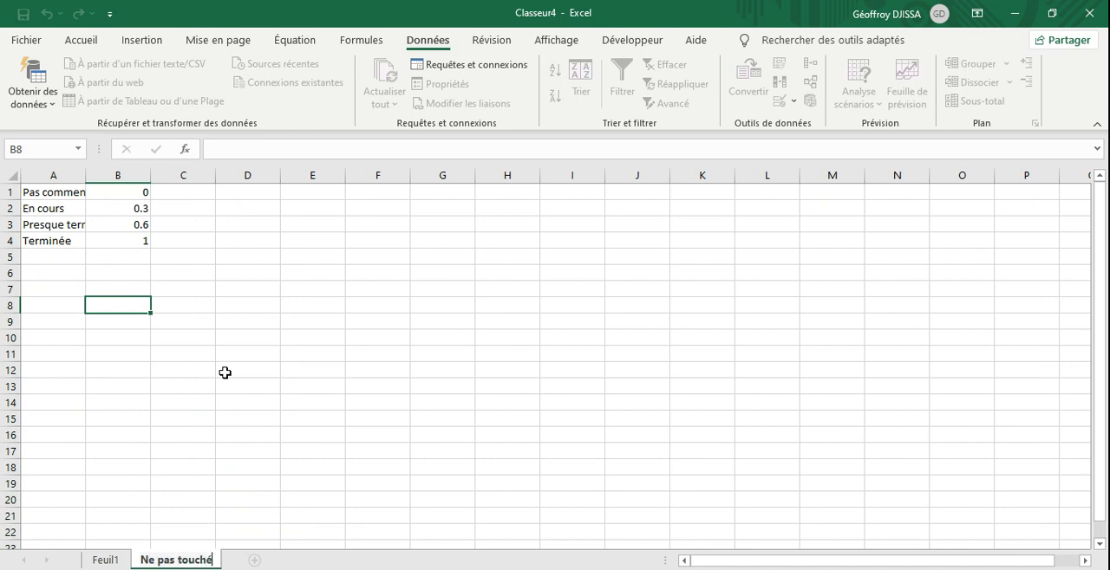
key("Return")
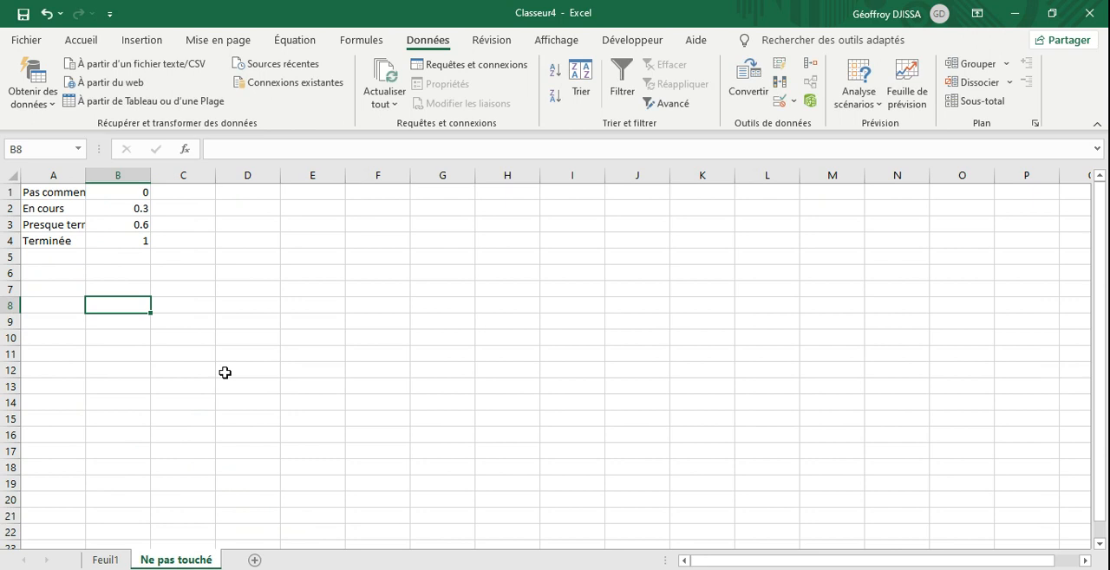
Step: Hide the Ne pas touché sheet
right_click(193, 562)
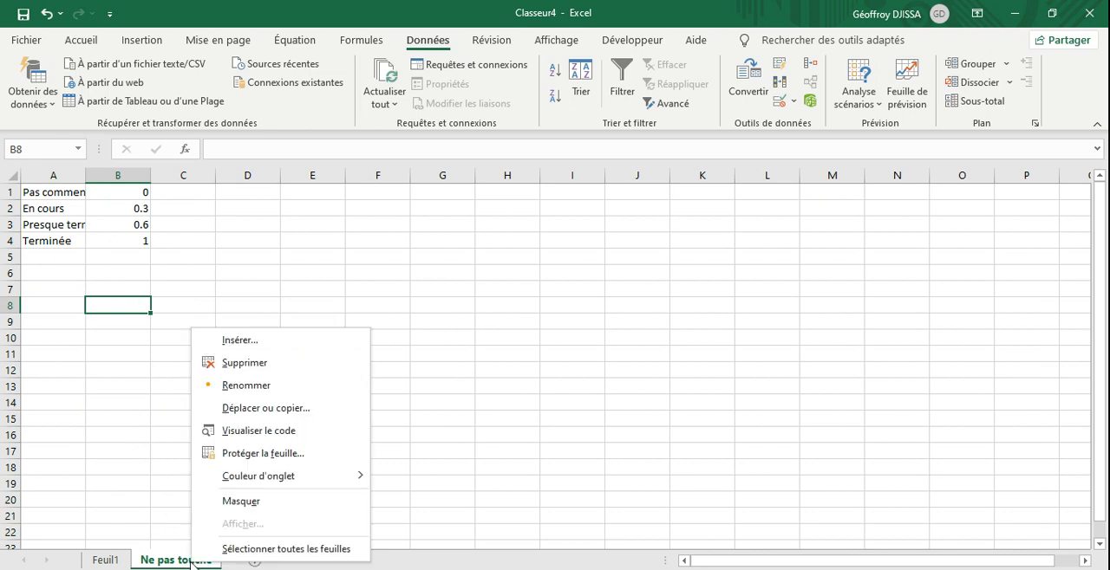
left_click(246, 503)
left_click(241, 502)
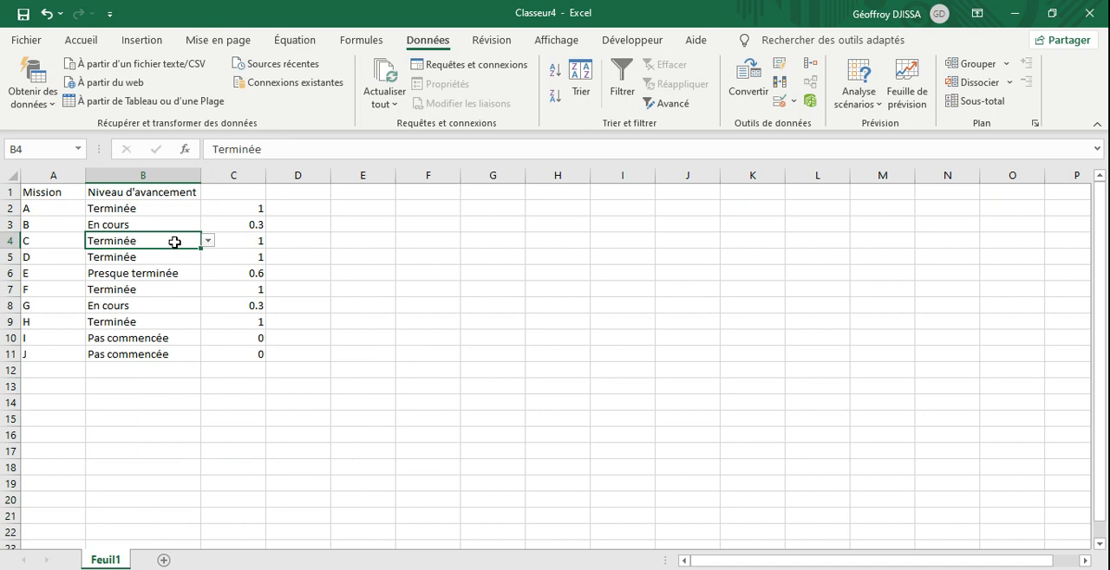
Step: Set the progress level of mission C to Pas commencée, mission E to En cours and mission H to Presque terminée
left_click(208, 242)
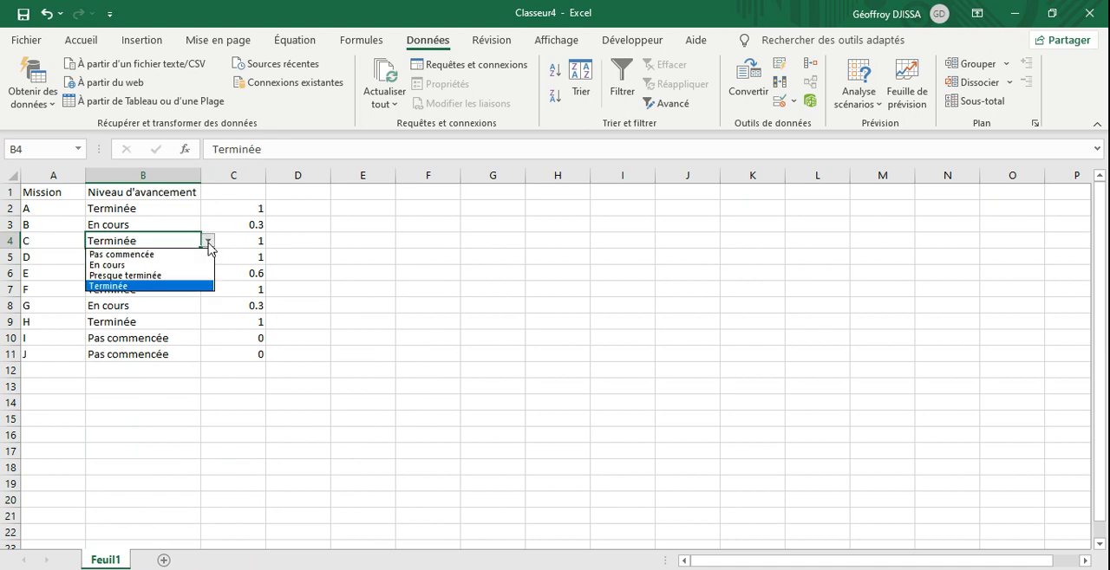
left_click(174, 257)
left_click(154, 273)
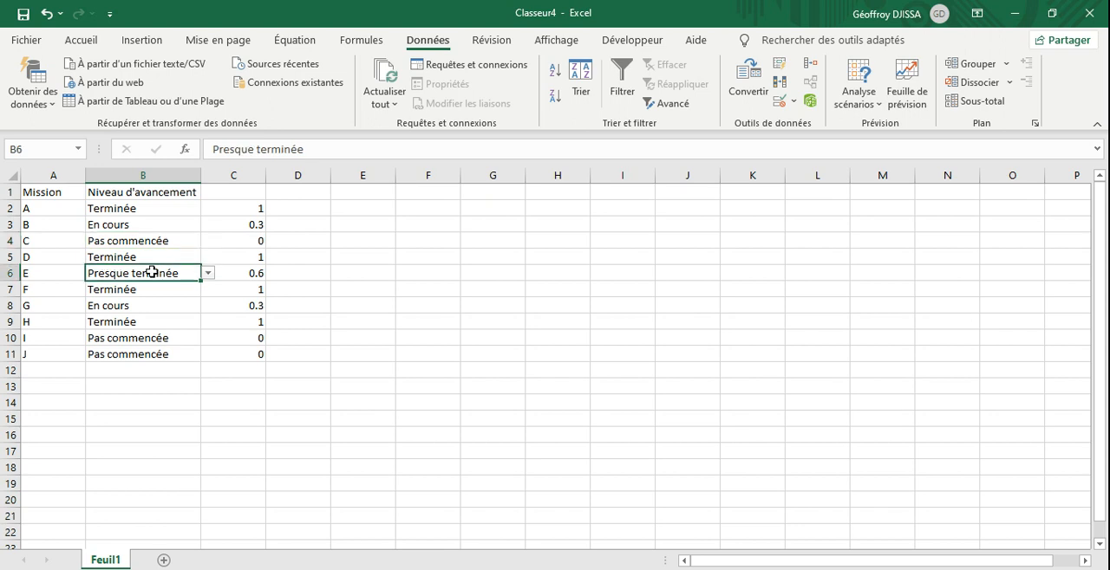
left_click(208, 273)
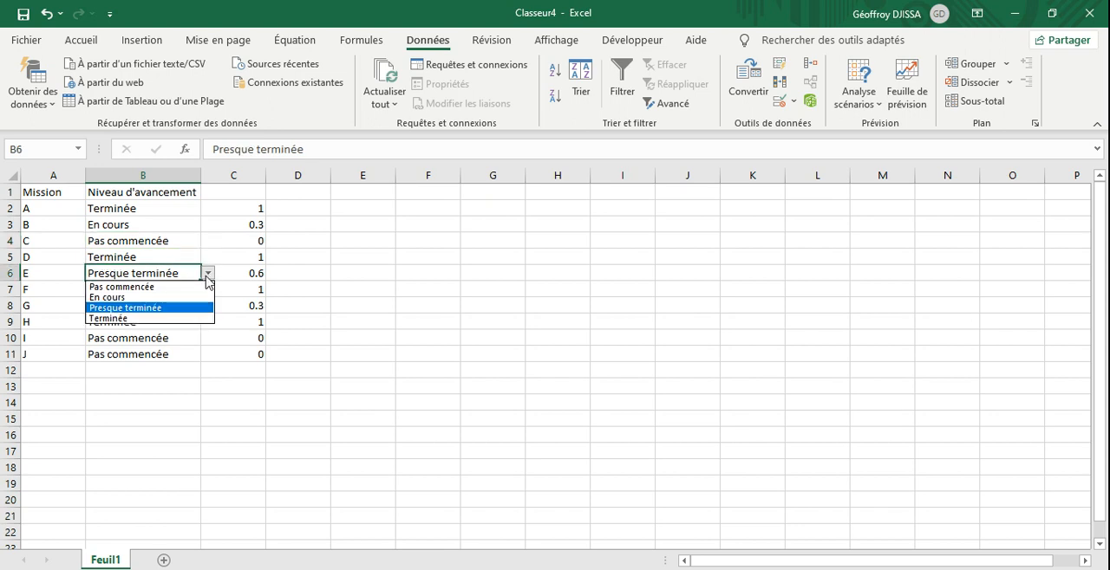
left_click(151, 296)
left_click(149, 322)
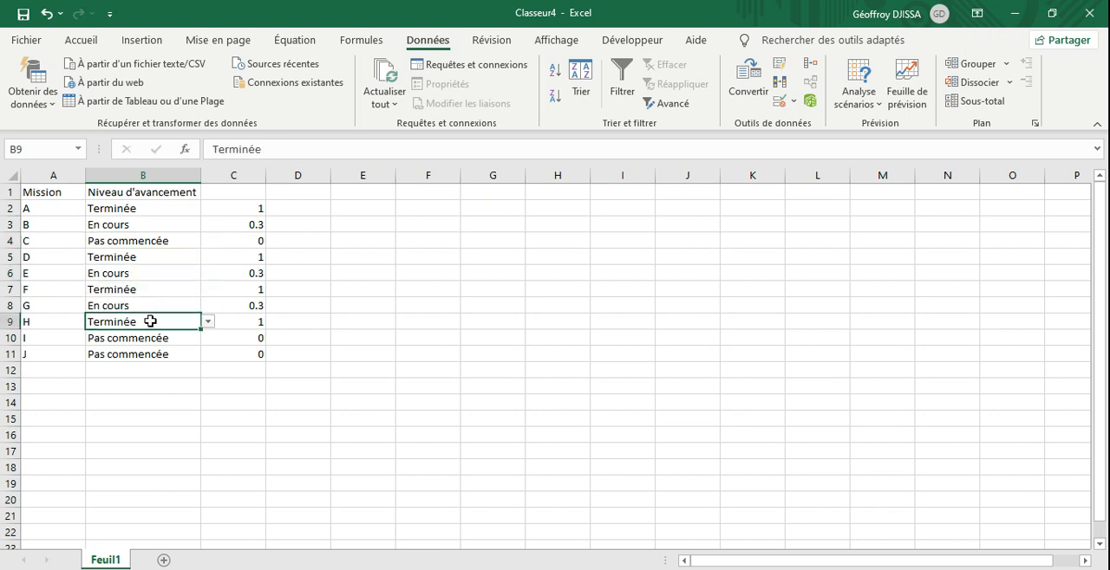
left_click(208, 322)
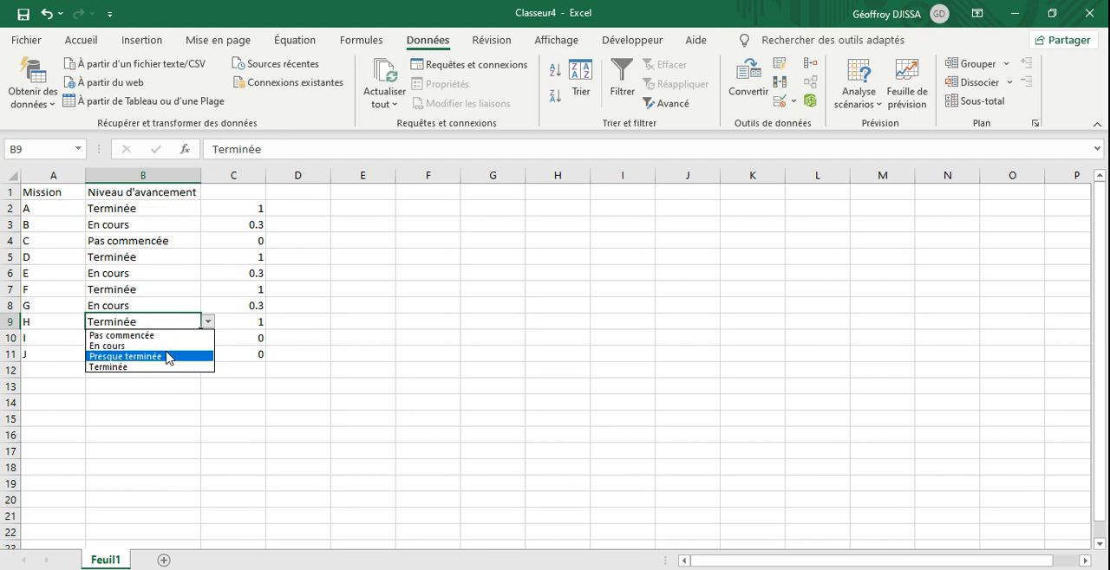
left_click(164, 354)
left_click(166, 405)
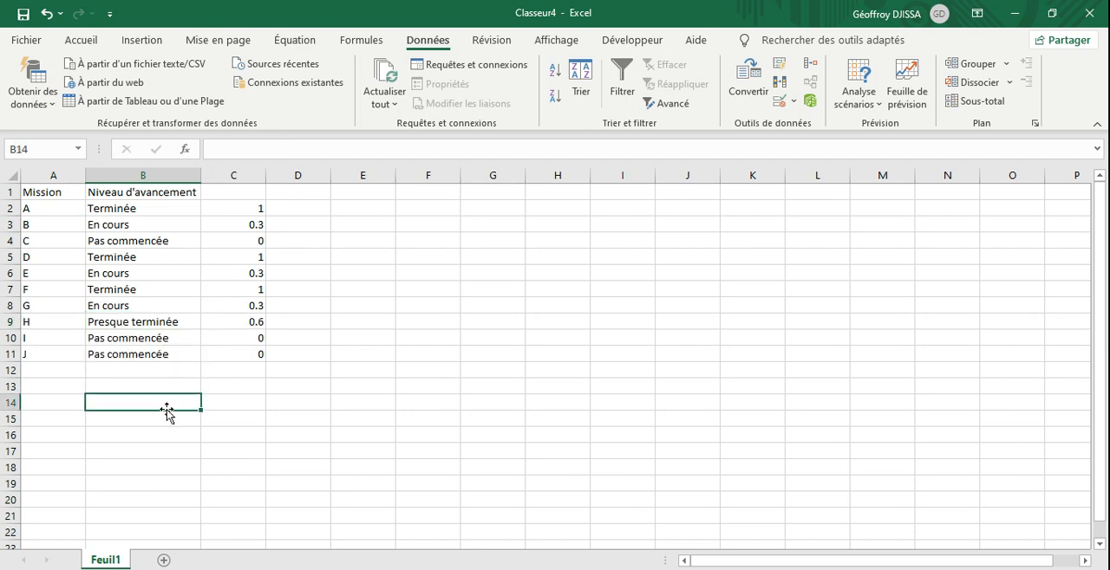
Step: Enter the reference value 1 in header cell C1 above the progress values
left_click(234, 196)
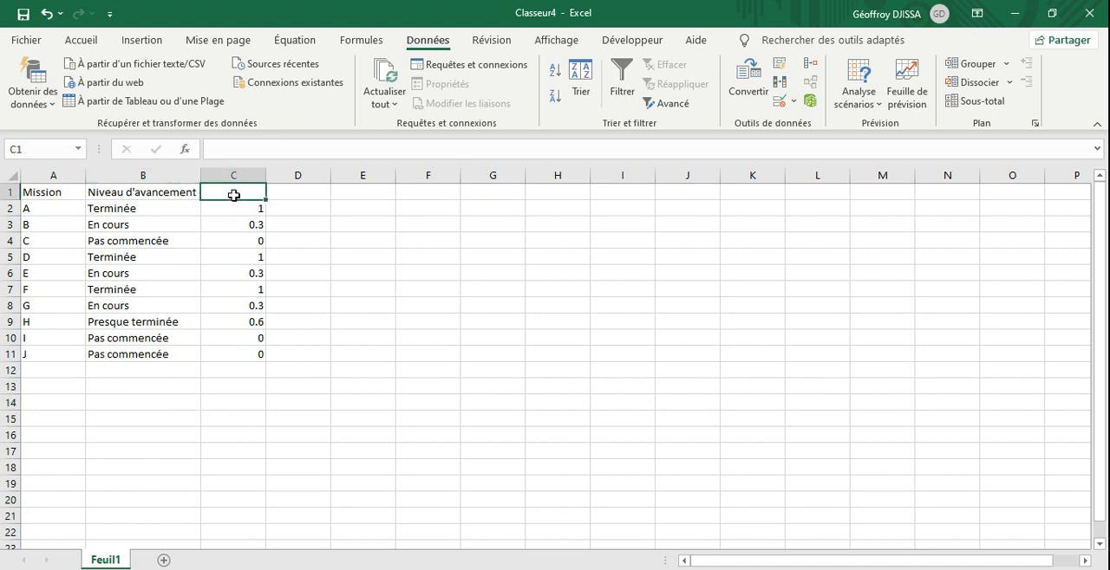
type("1")
key("ctrl+Return")
Step: Format C1:C11 as percentages without decimals
left_click_drag(249, 189, 245, 354)
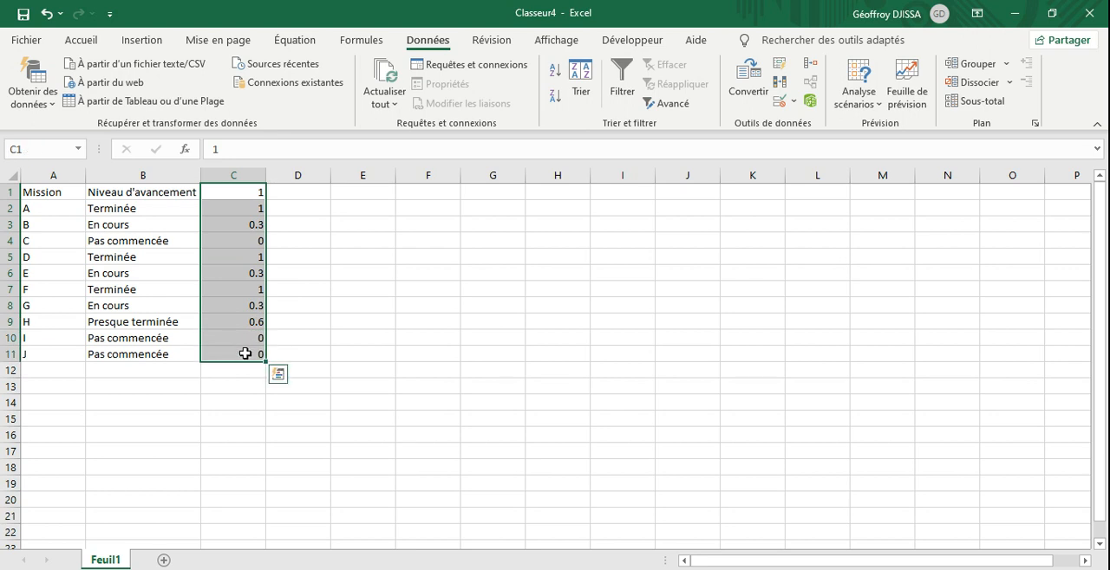
left_click(84, 45)
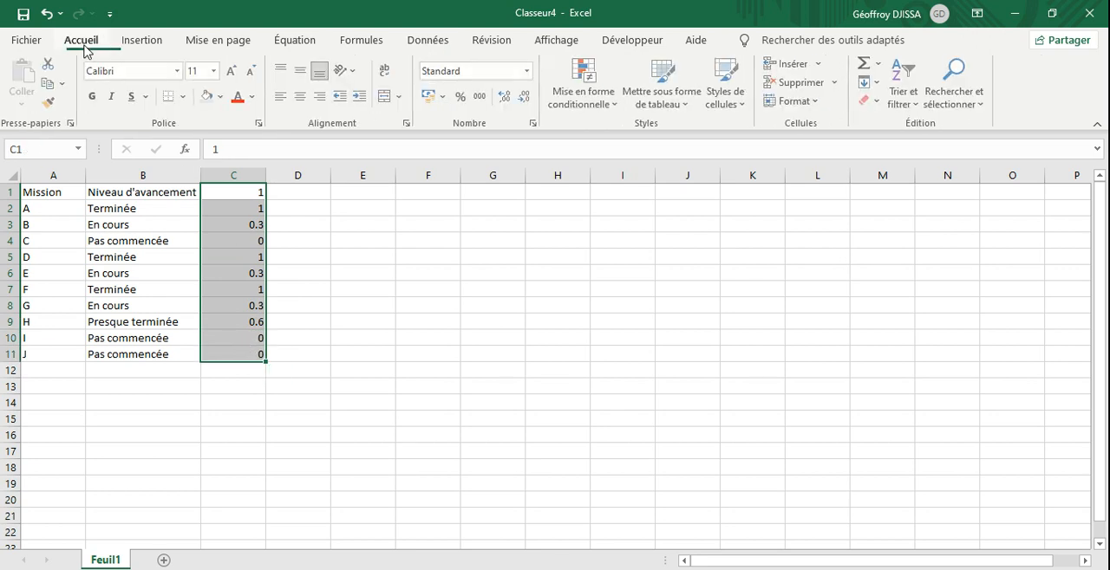
left_click(527, 74)
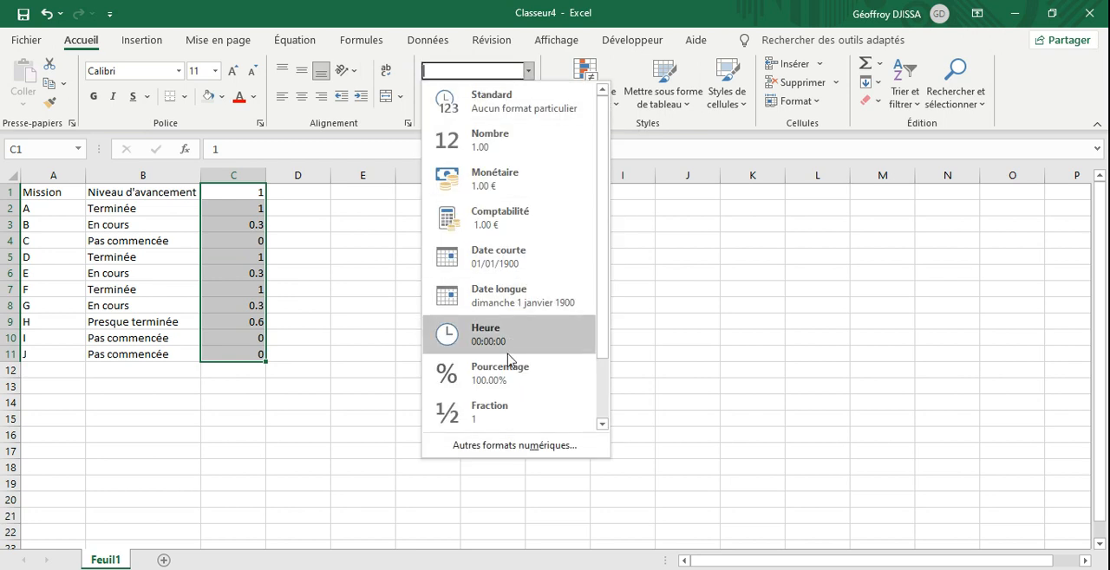
left_click(507, 373)
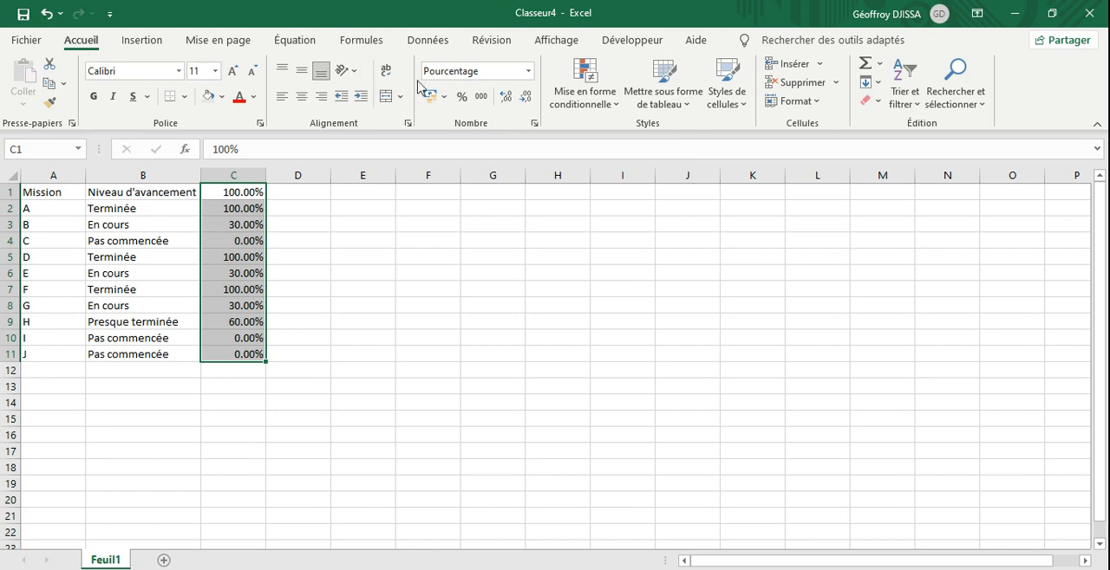
left_click(526, 98)
left_click(527, 98)
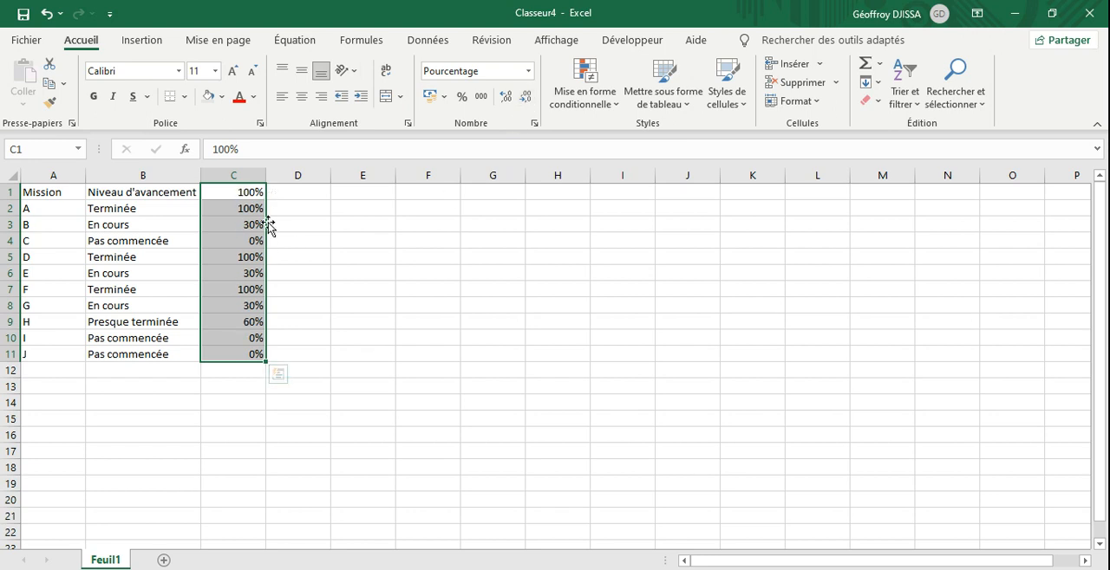
left_click(326, 319)
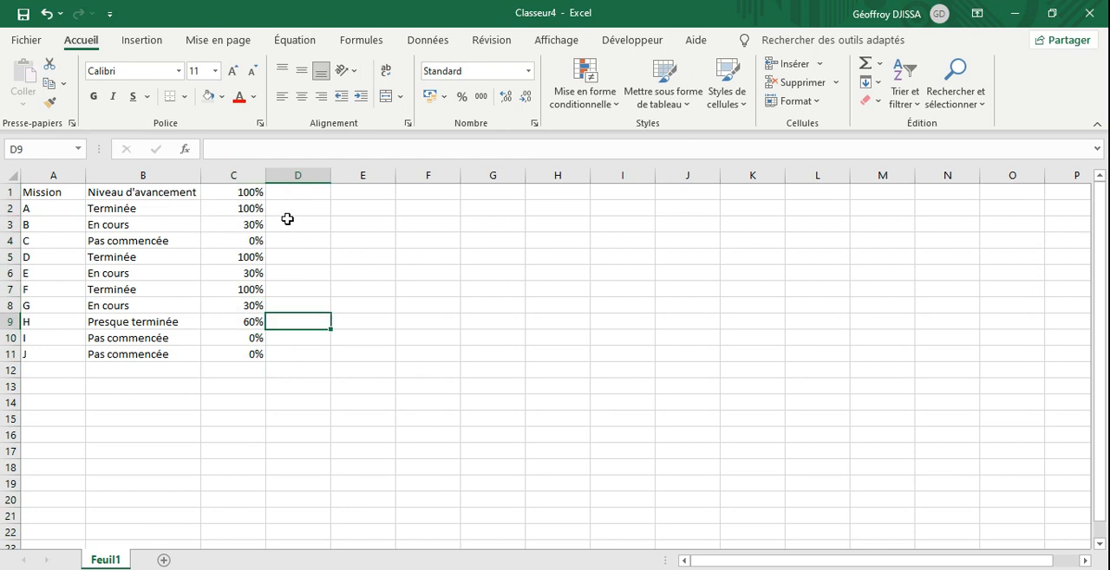
Step: Apply light blue gradient data bars to C1:C11 with conditional formatting
left_click_drag(250, 193, 252, 352)
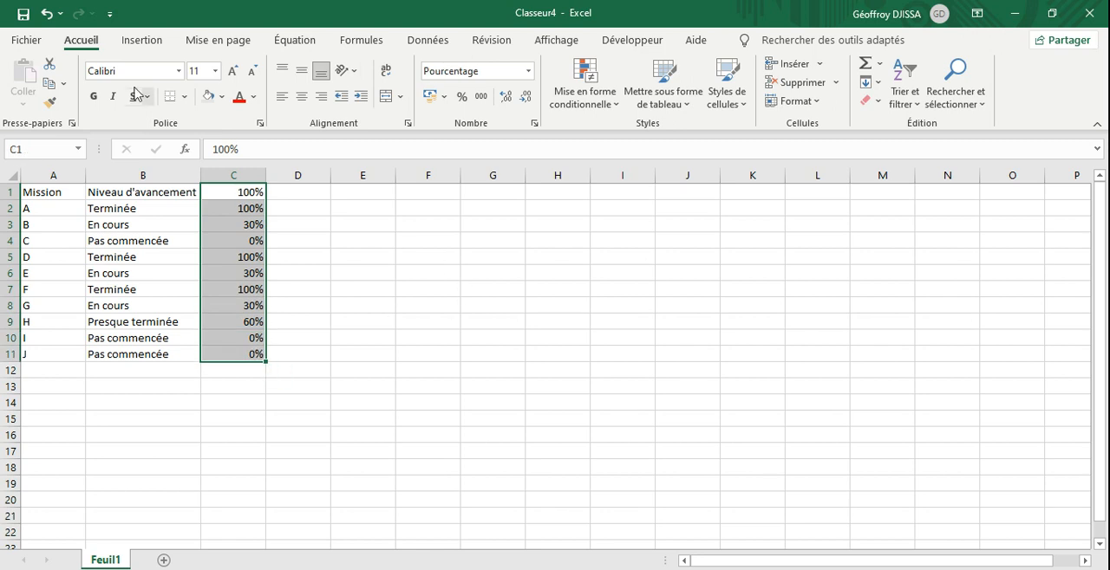
left_click(615, 105)
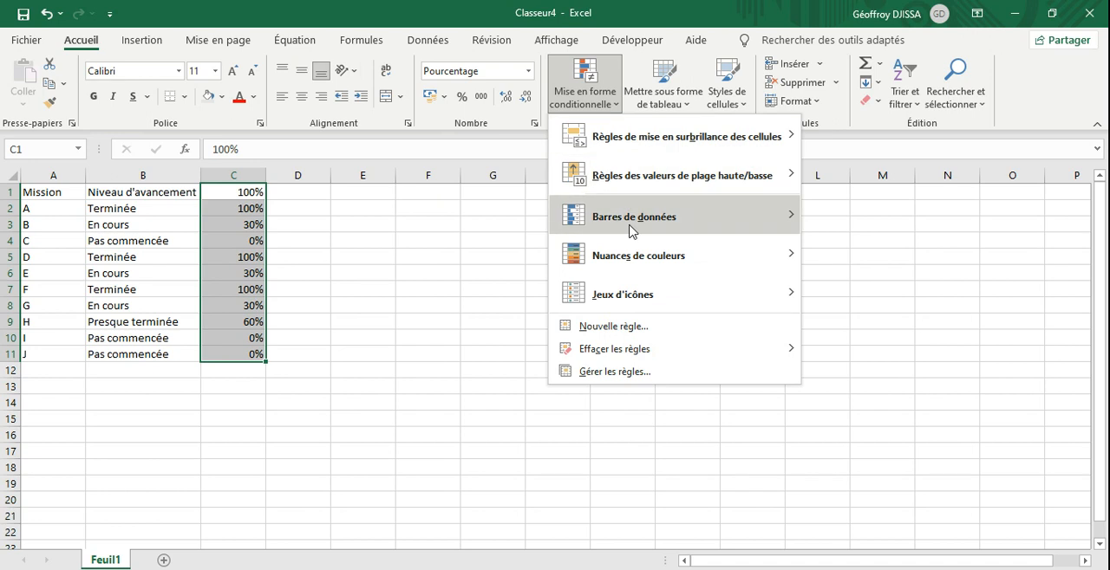
mouse_move(630, 231)
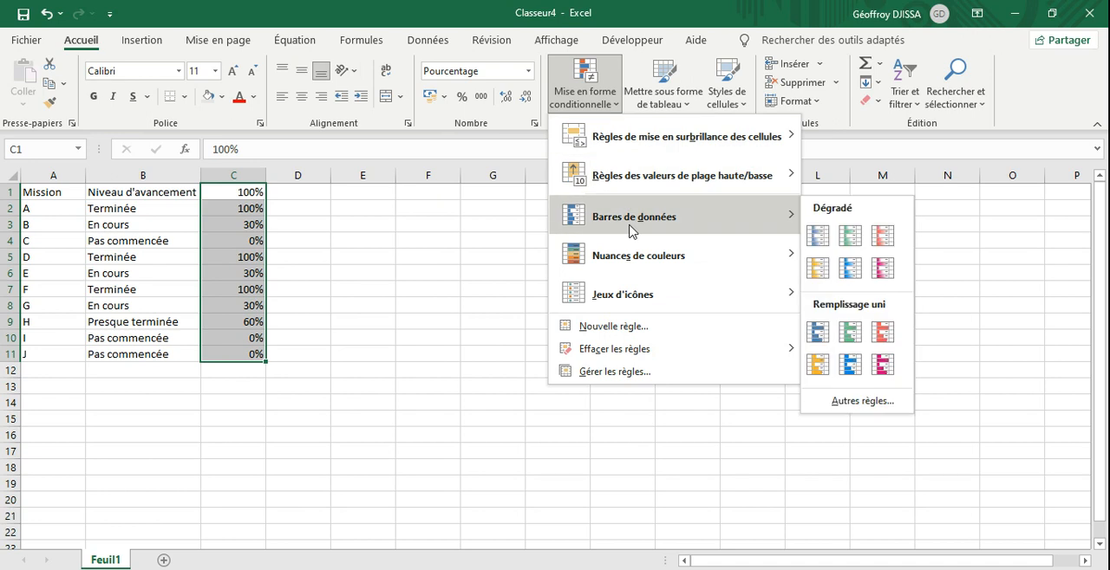
left_click(849, 269)
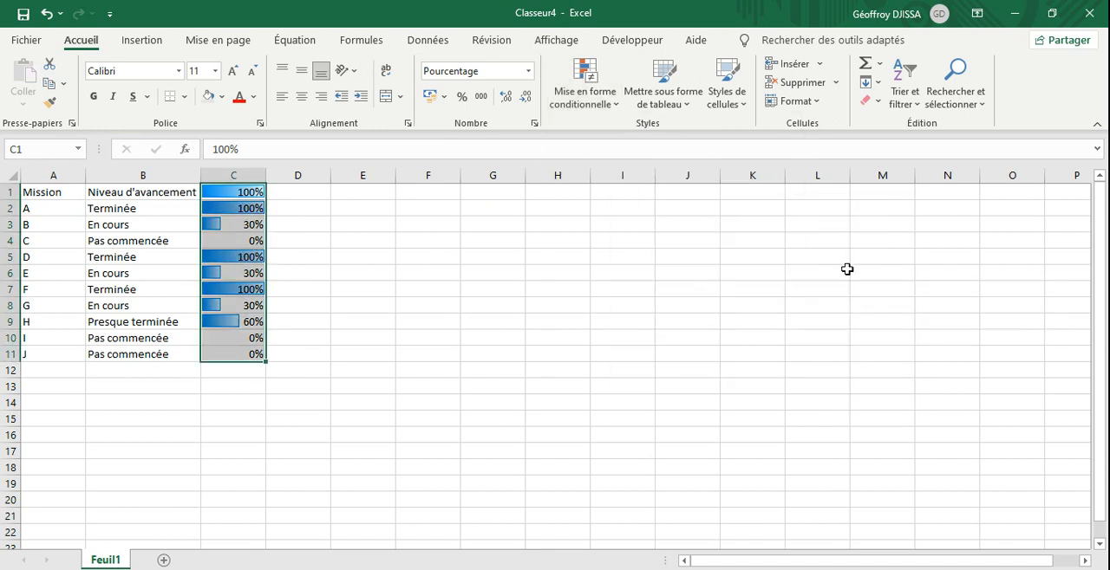
Step: Edit the data bar rule on C1:C11 to show the bar only, and widen column C to about double
left_click(618, 113)
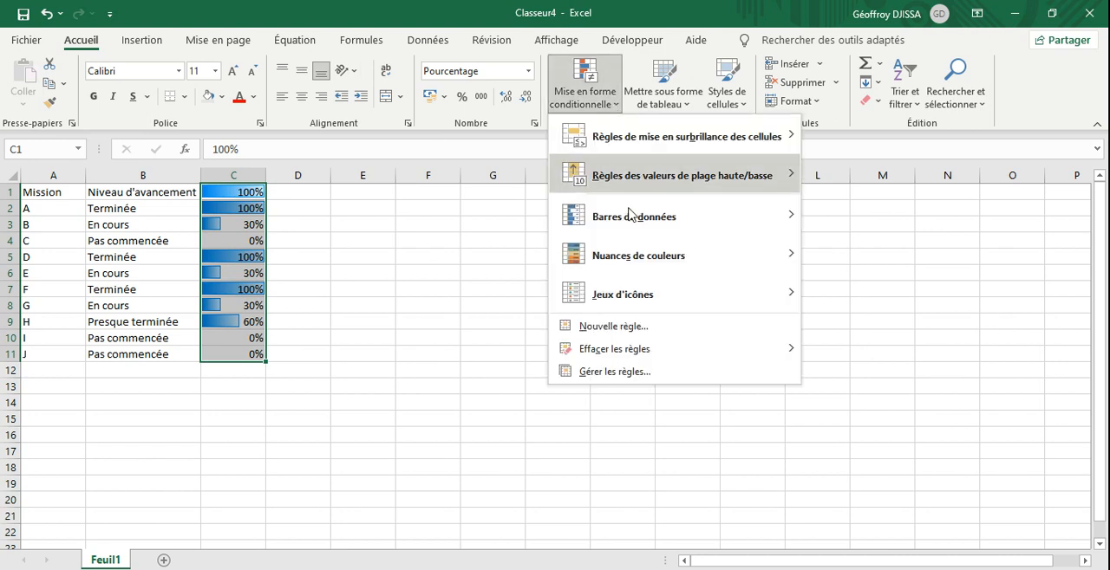
left_click(628, 373)
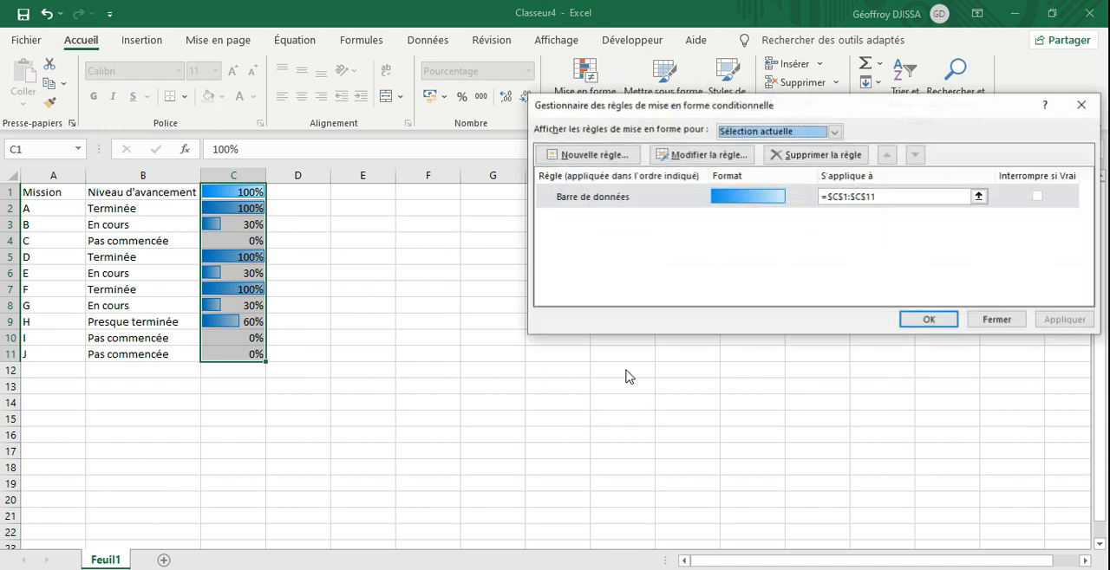
left_click(703, 156)
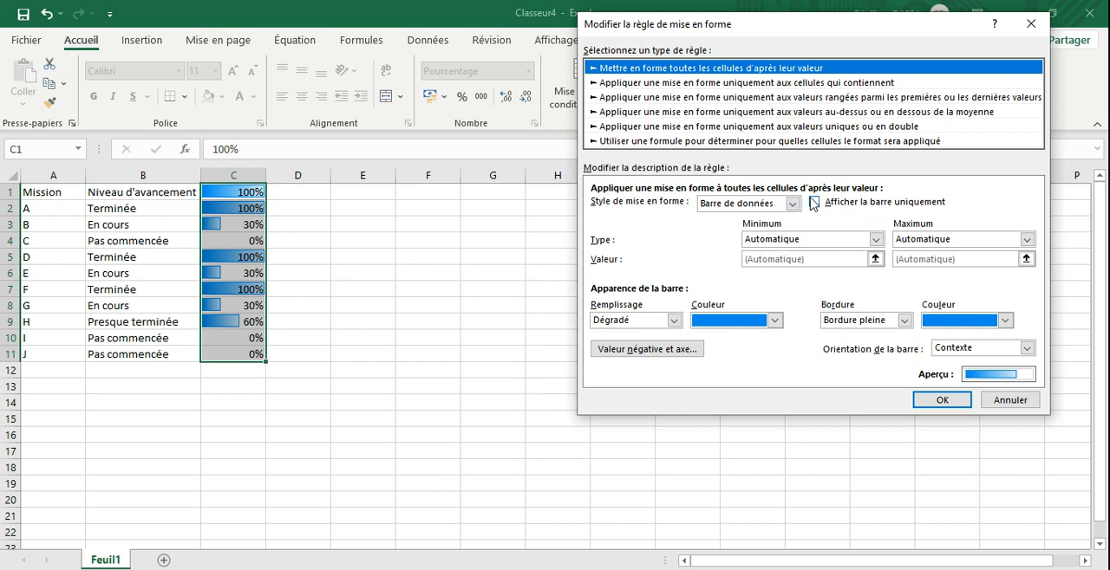
left_click(814, 203)
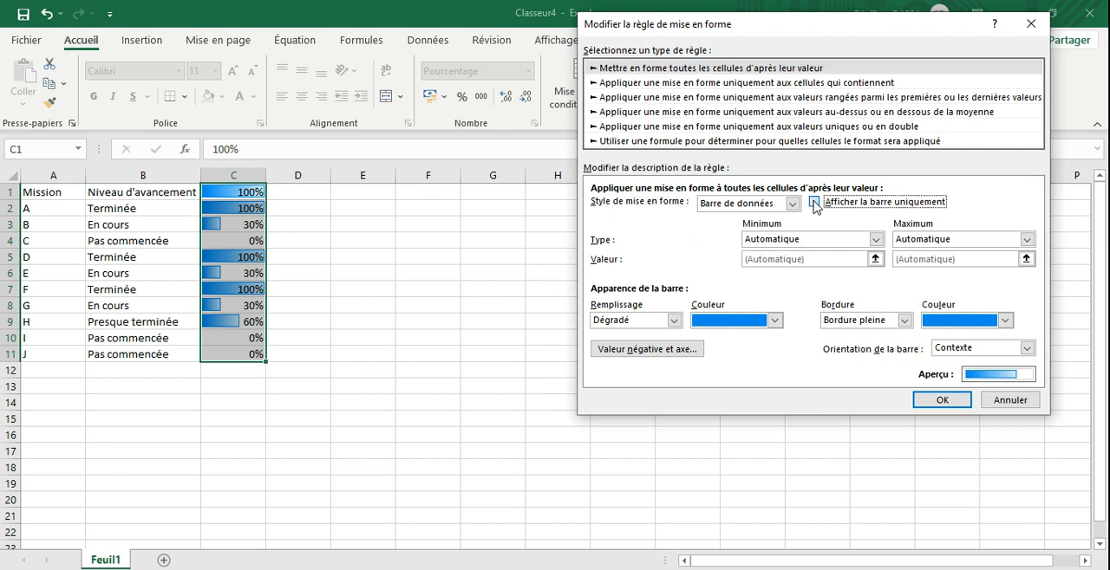
left_click(925, 400)
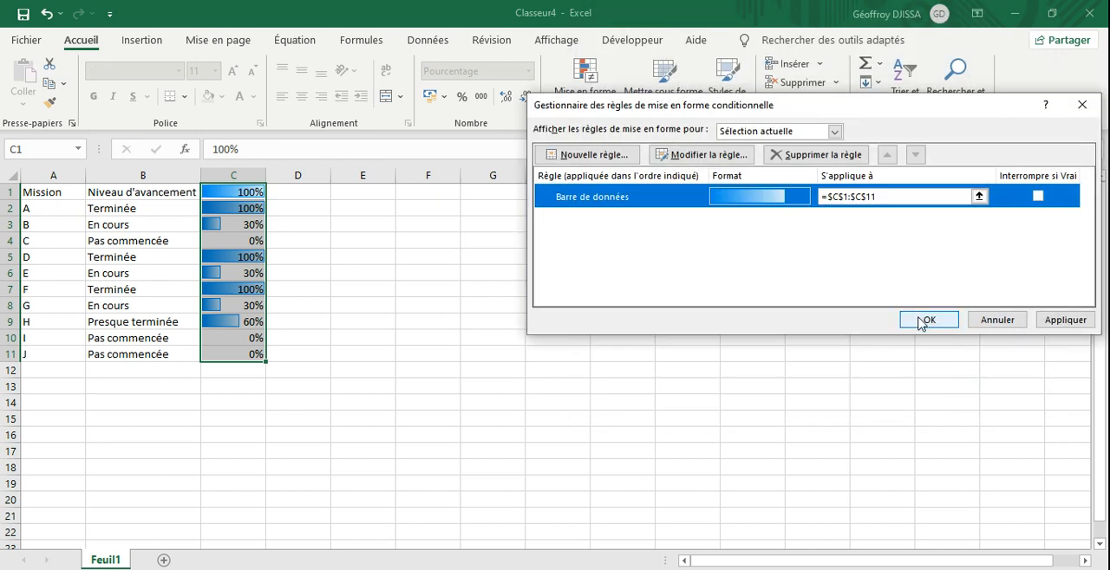
left_click(918, 317)
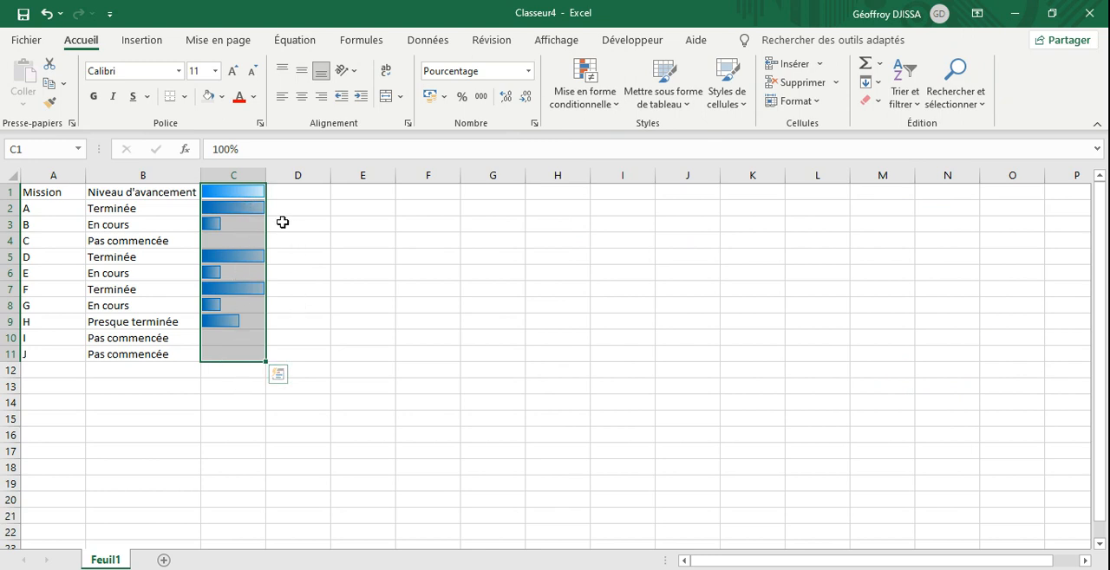
left_click(351, 316)
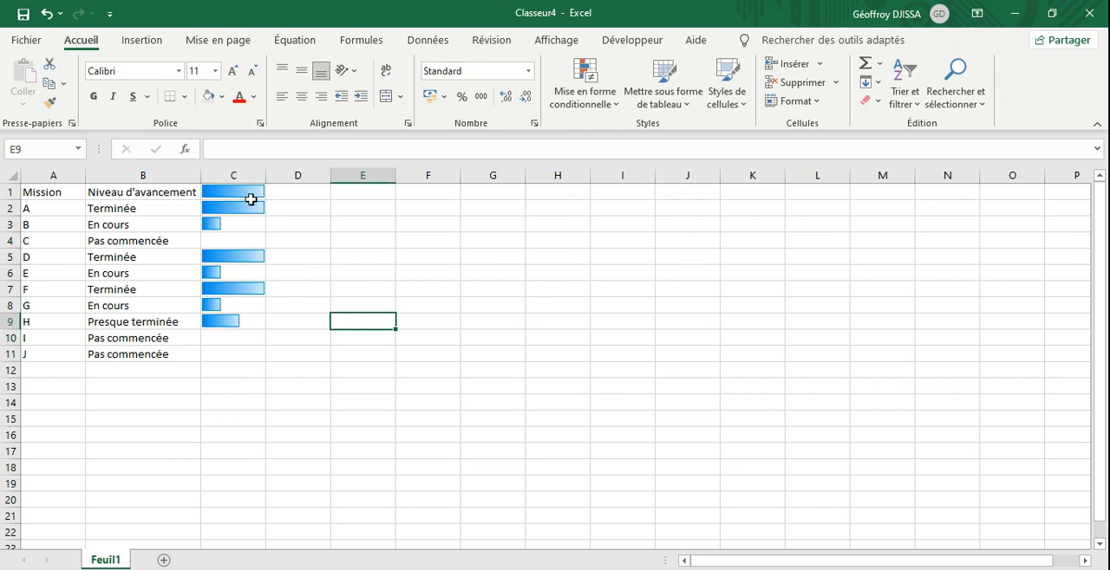
left_click_drag(265, 175, 329, 176)
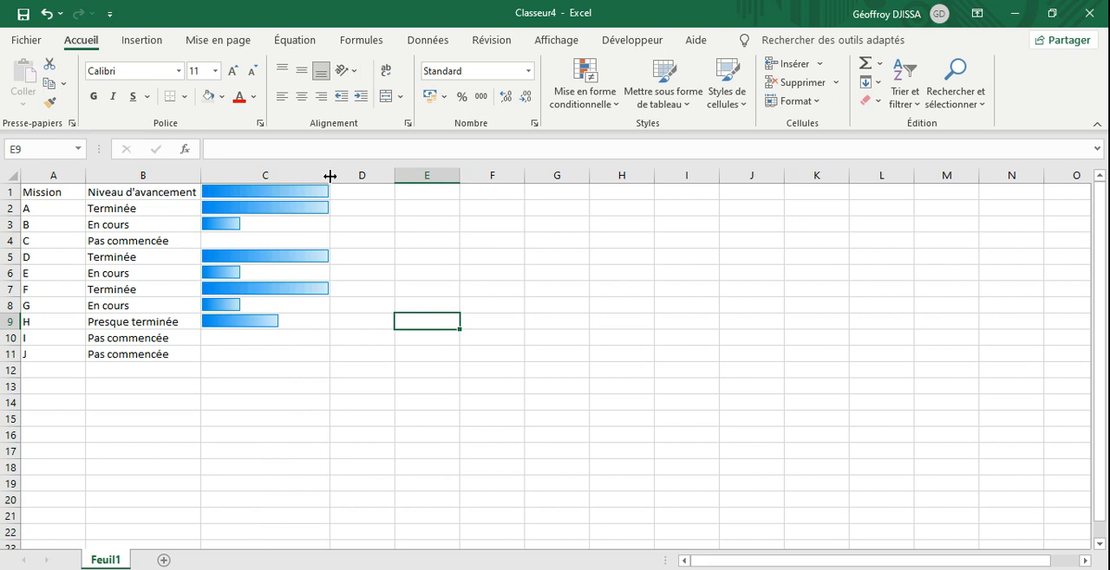
Step: Set the progress level of mission I to En cours and of mission J to Terminée
left_click(152, 338)
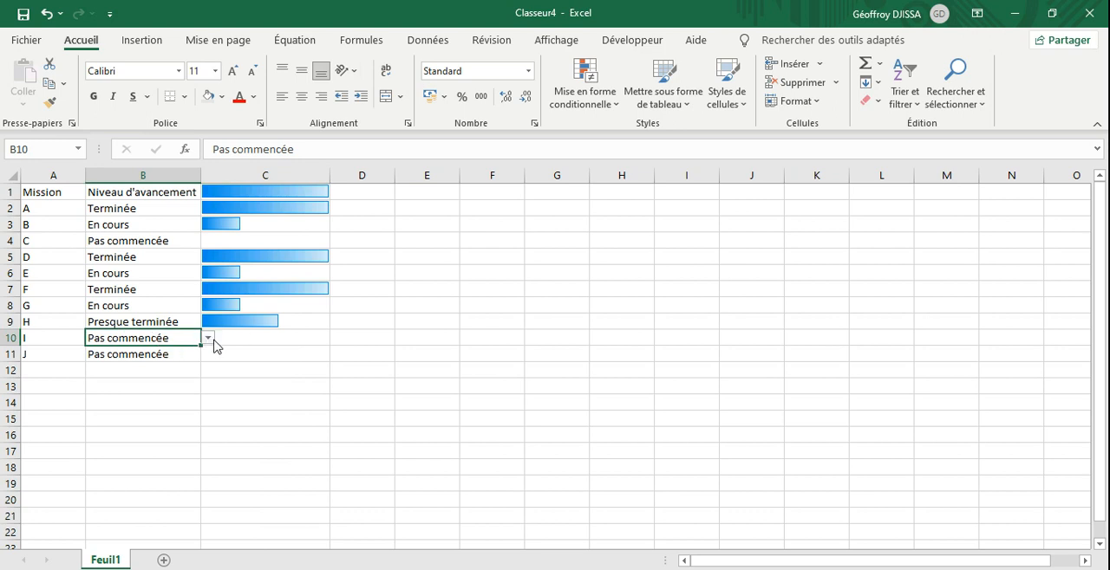
left_click(209, 338)
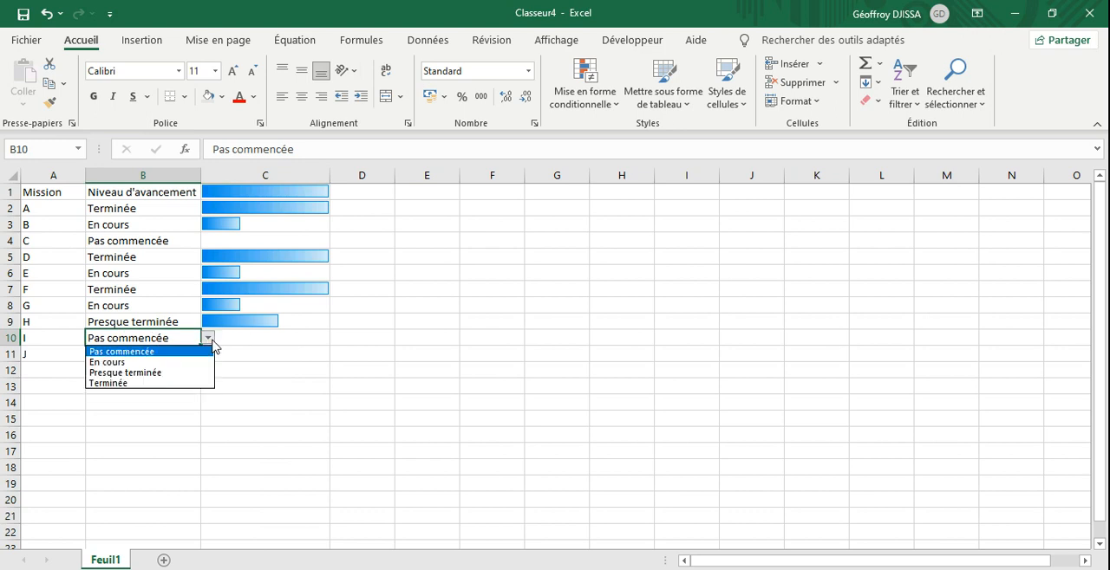
left_click(160, 364)
left_click(157, 355)
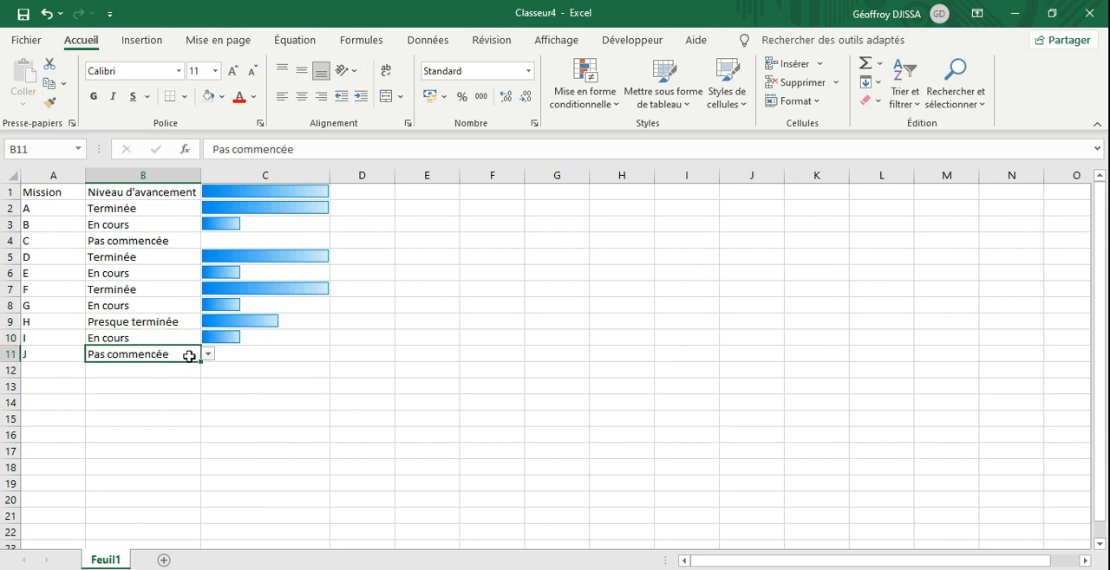
left_click(209, 355)
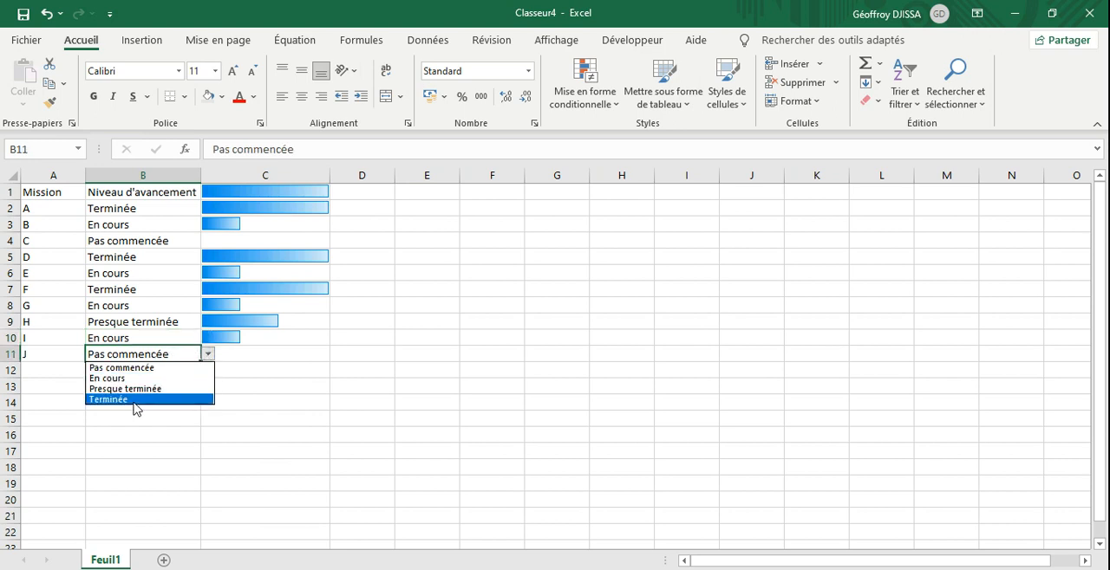
left_click(134, 402)
left_click(287, 407)
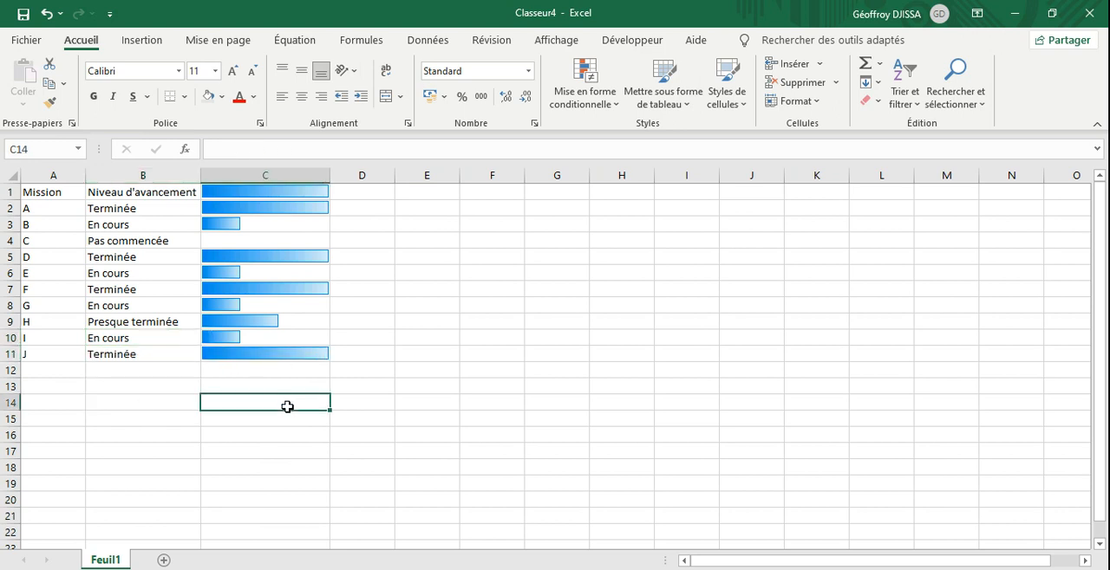
Step: Apply a green gradient data bar to header cell C1 with conditional formatting
left_click(255, 192)
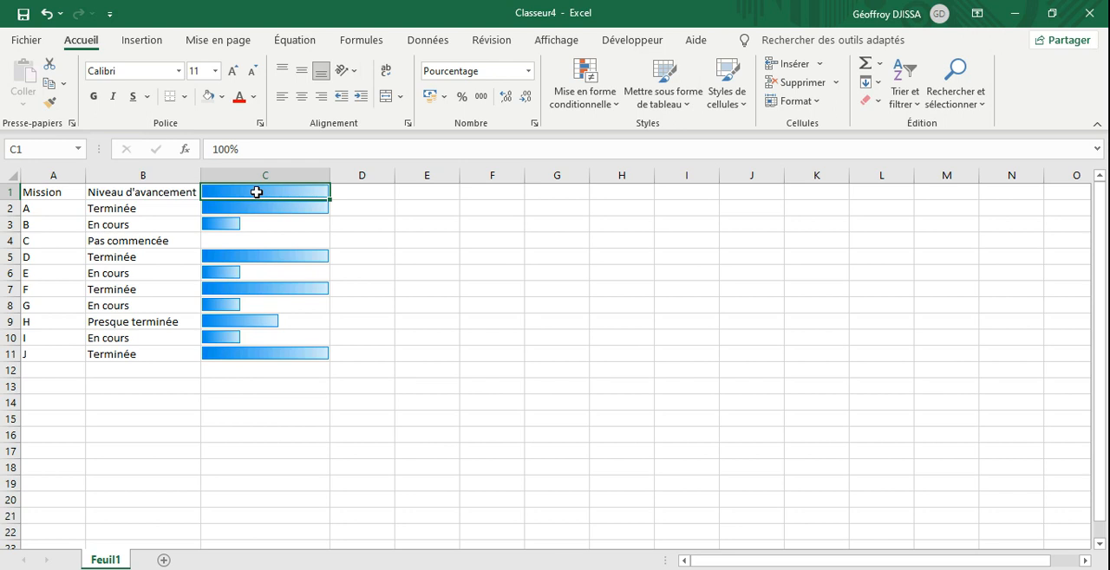
left_click(618, 107)
mouse_move(631, 227)
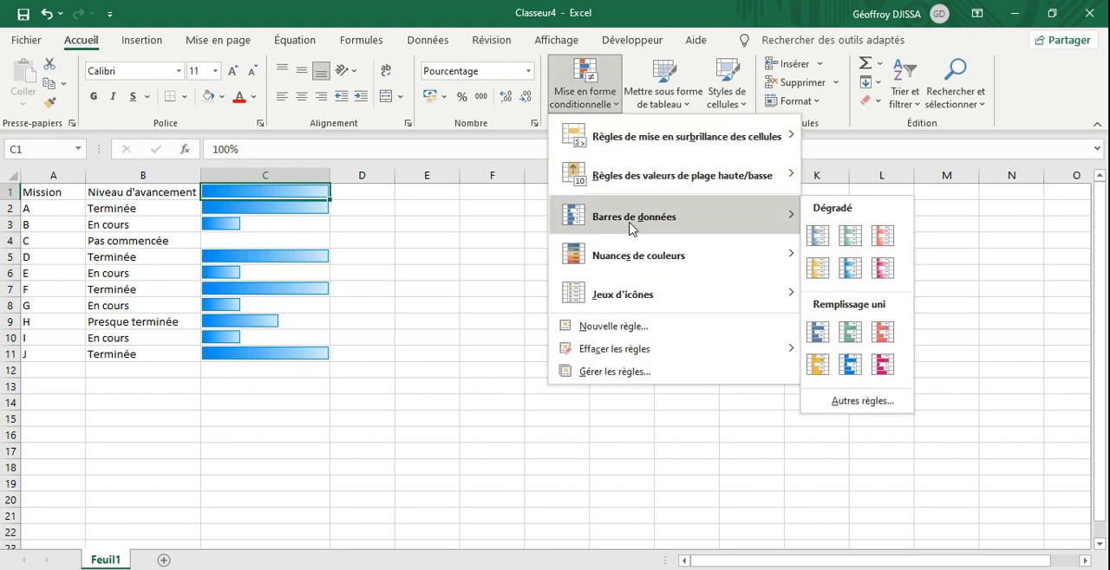
left_click(850, 237)
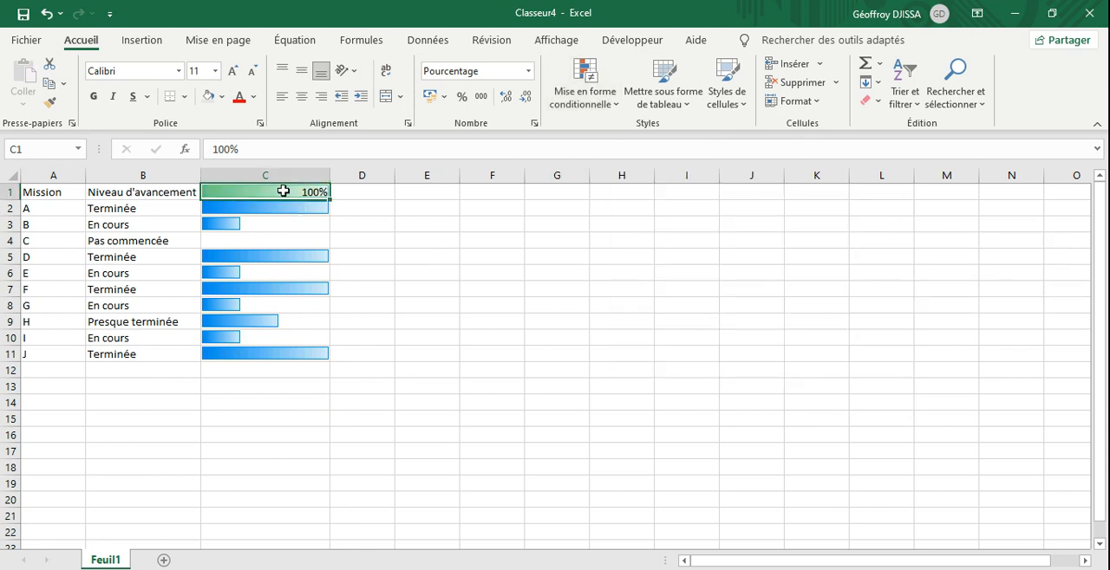
Step: Edit the green data bar rule on C1 to show the bar only
left_click(621, 112)
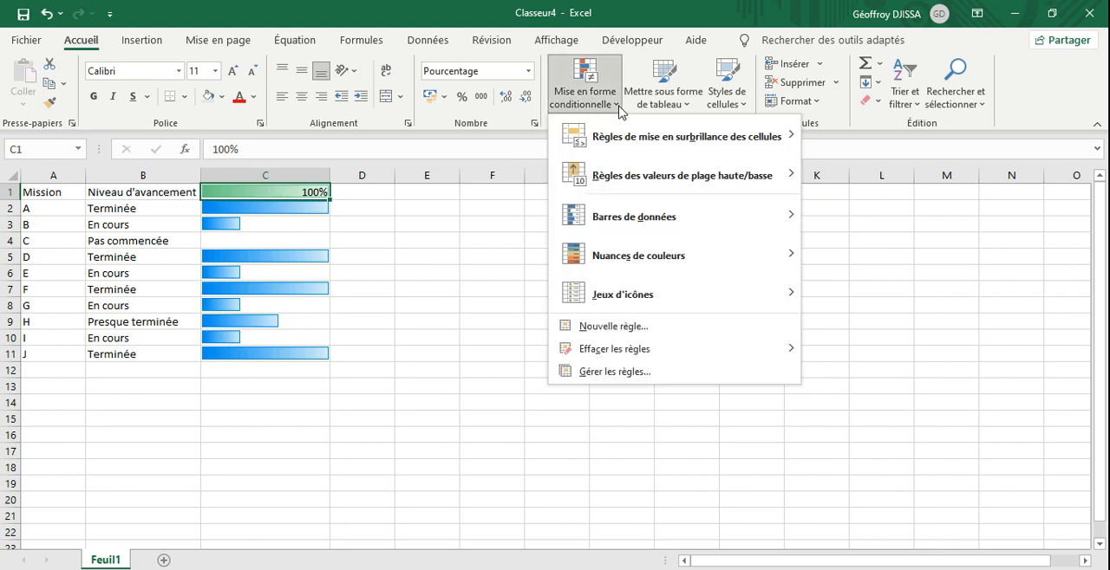
left_click(613, 372)
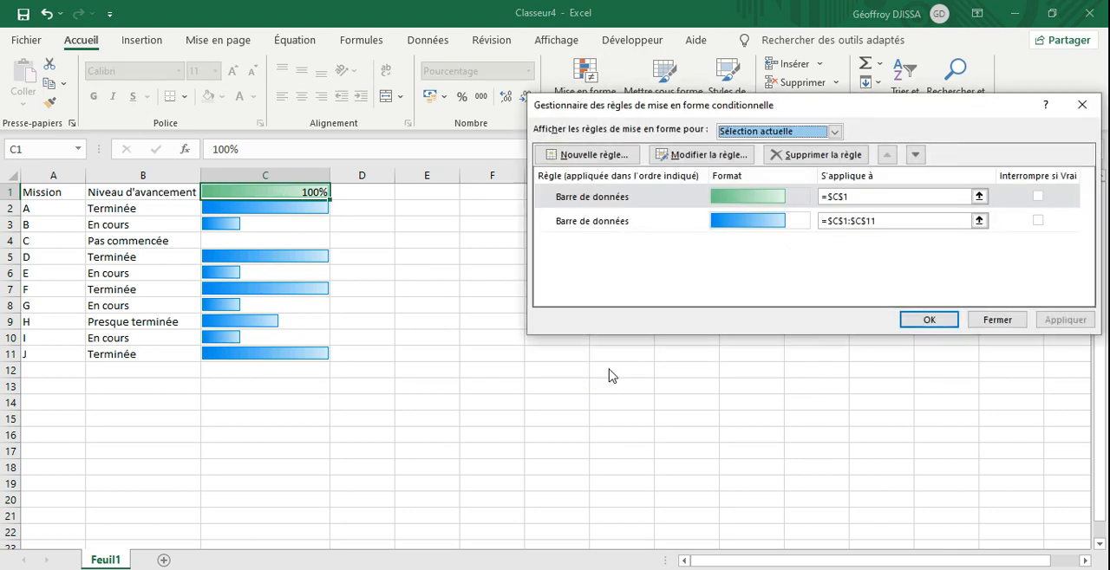
left_click(682, 204)
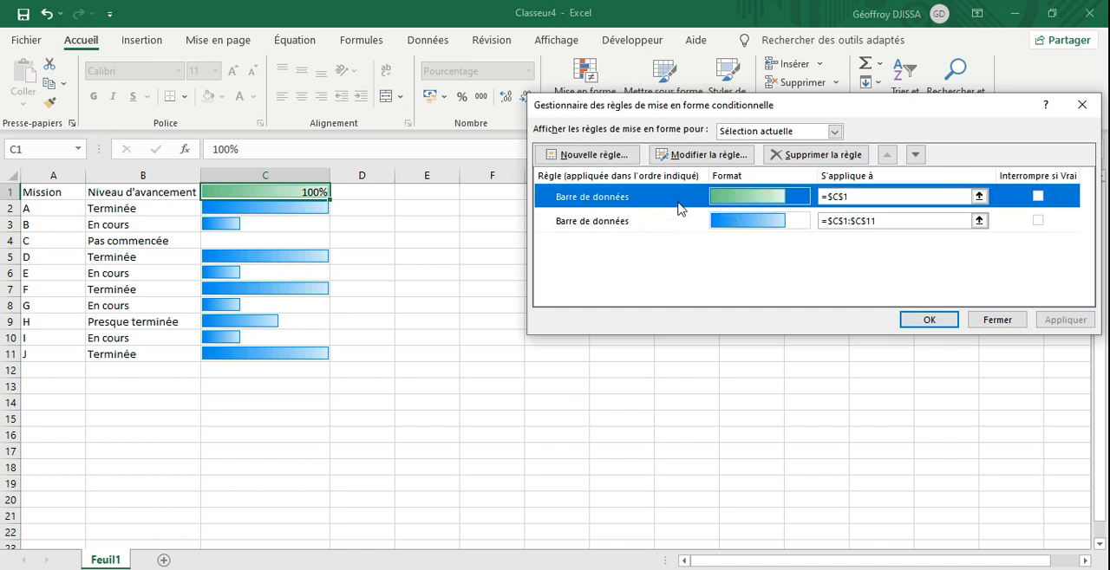
left_click(696, 155)
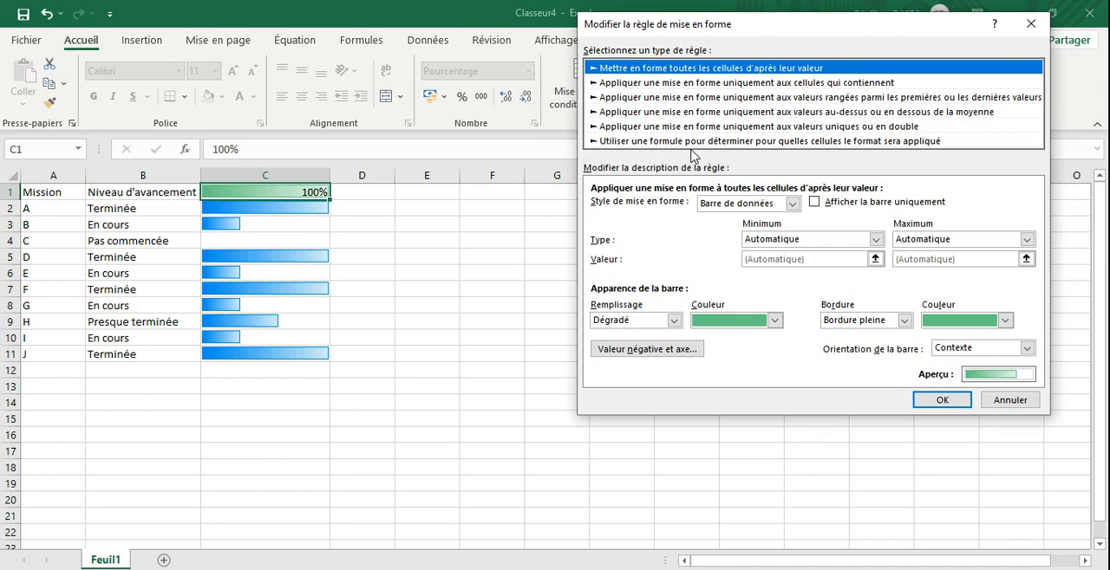
left_click(814, 203)
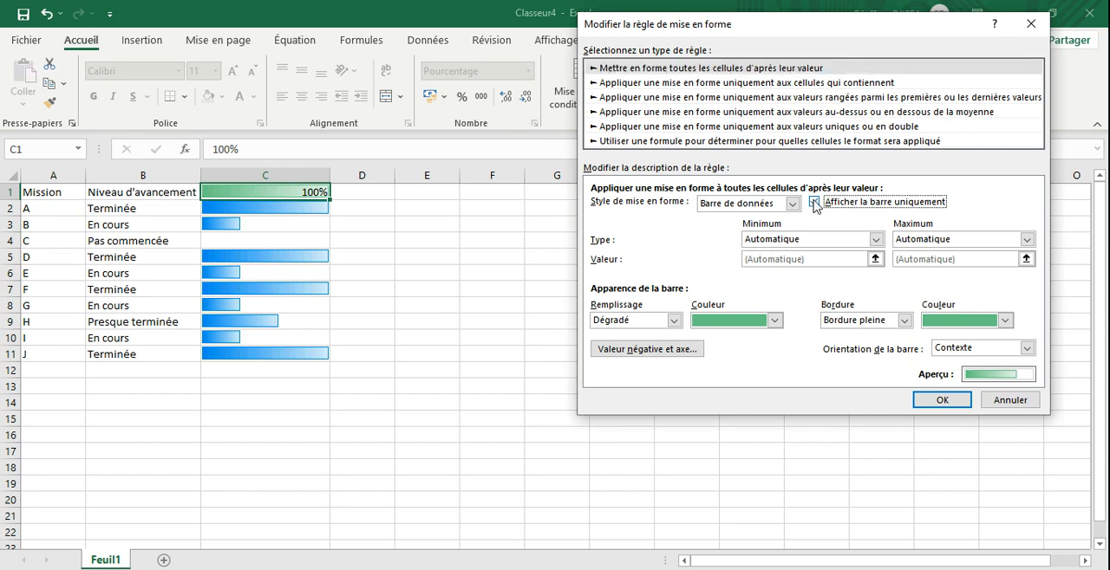
Step: Set the fill and border colours of C1's data bar to white and apply the rule change
left_click(774, 321)
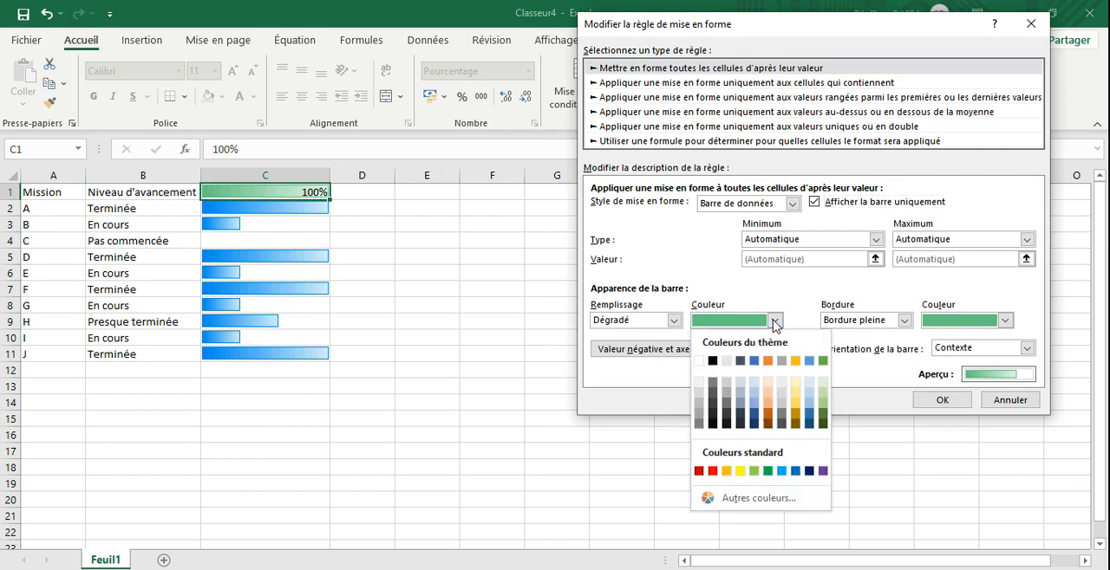
left_click(699, 361)
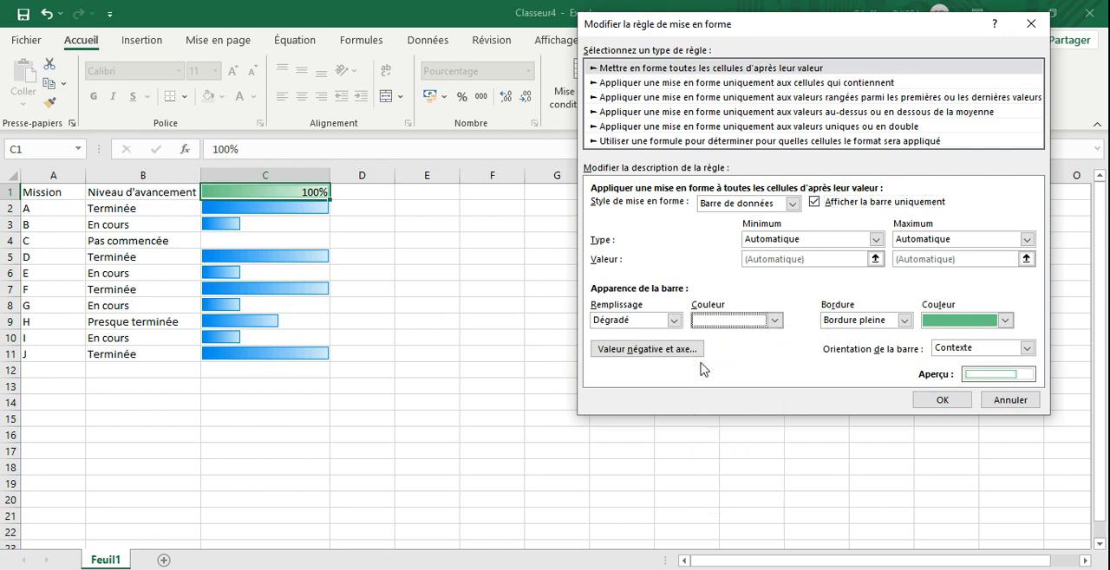
left_click(1004, 322)
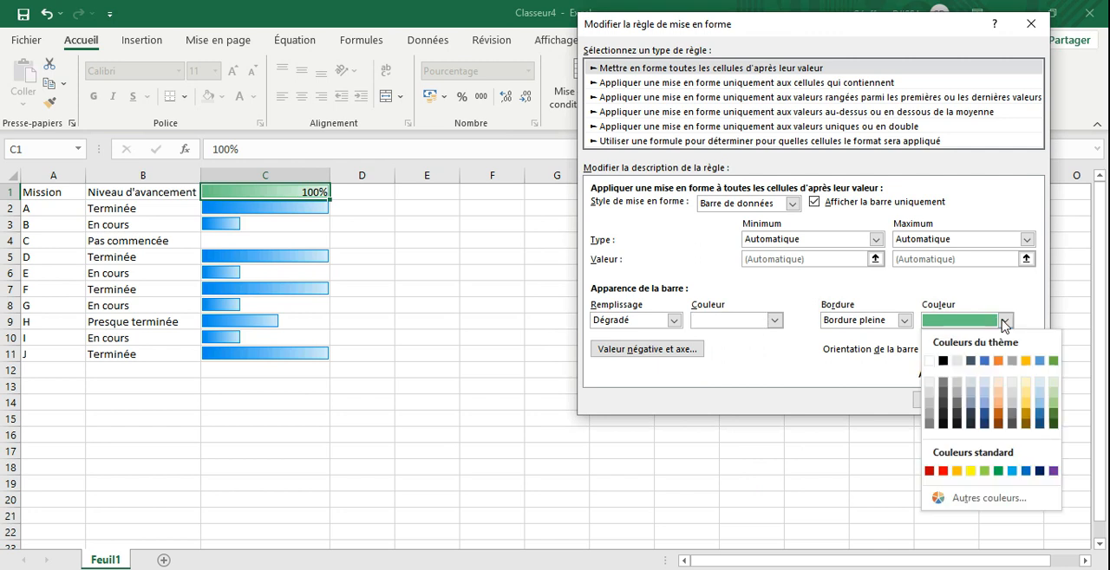
left_click(929, 362)
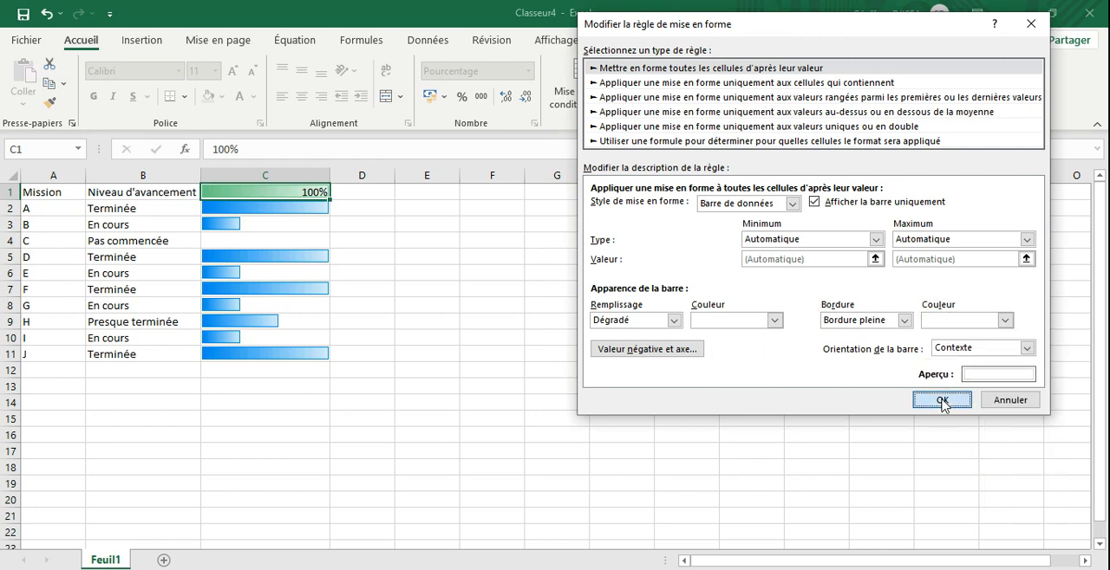
left_click(943, 401)
left_click(924, 323)
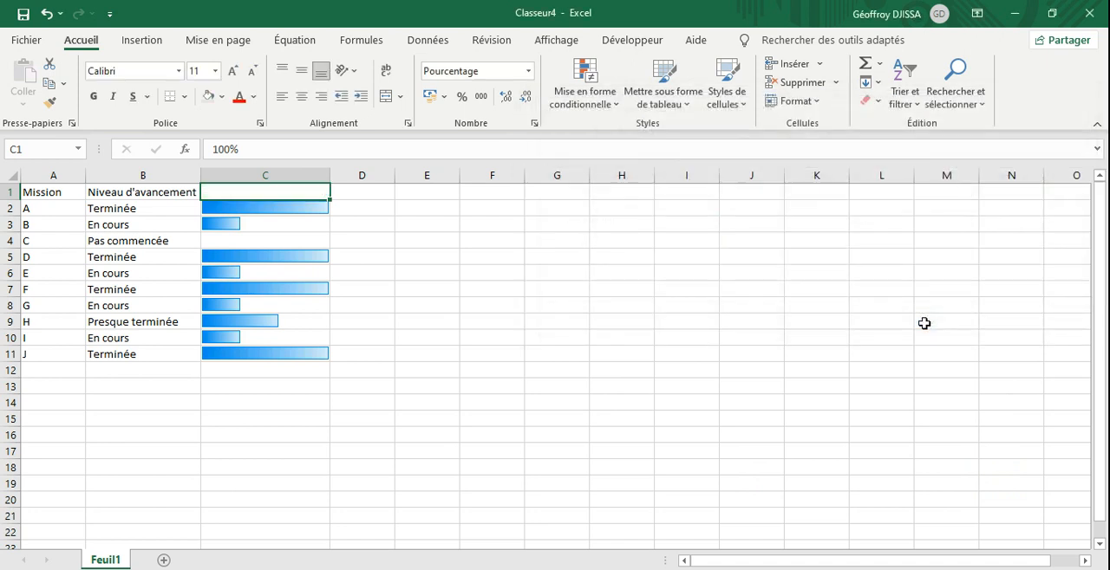
left_click(637, 307)
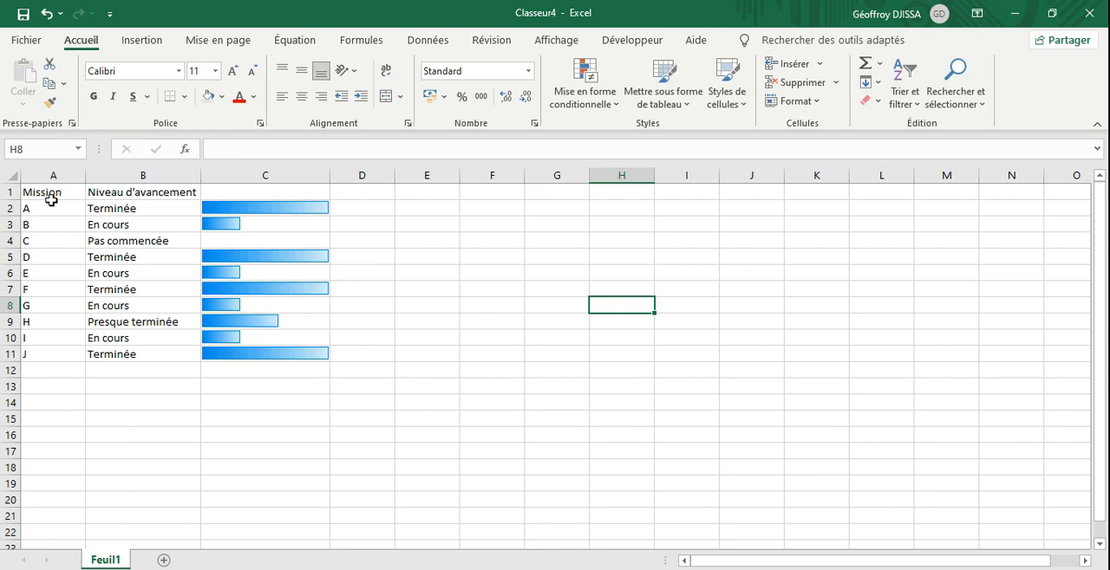
Step: Centre A1:B11 horizontally and vertically and set its font size to 14
left_click_drag(43, 189, 127, 349)
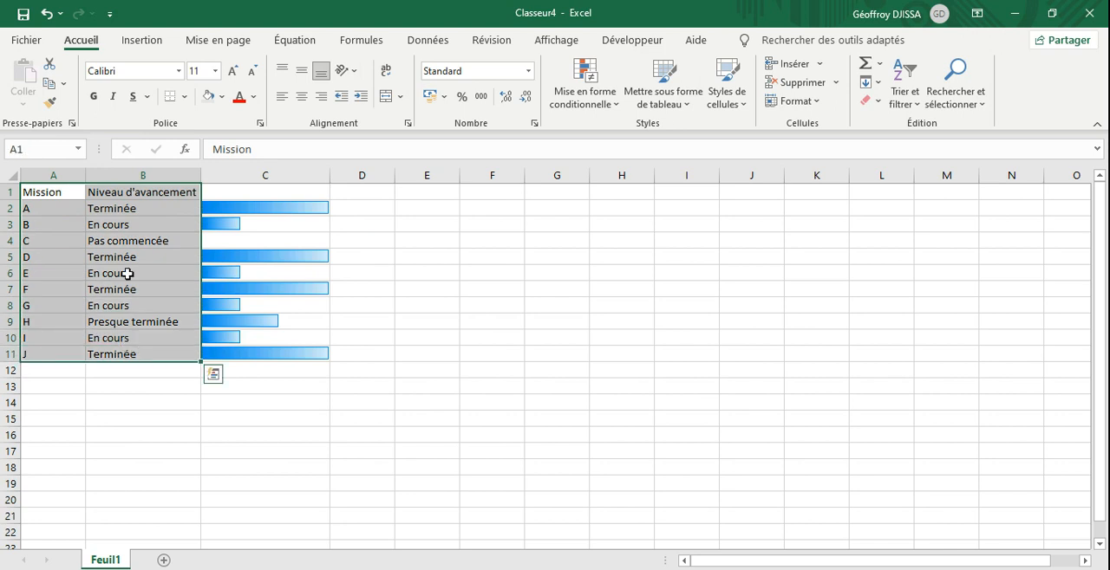
left_click(302, 97)
left_click(302, 72)
left_click(232, 71)
left_click(231, 71)
left_click(231, 71)
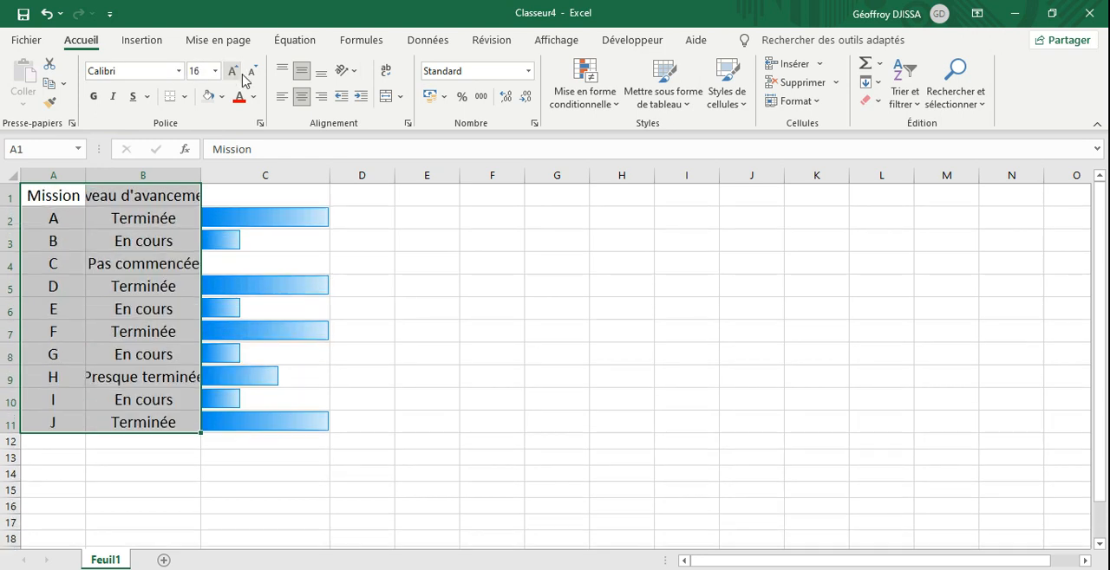
left_click(252, 72)
Step: Make headers A1:B1 bold with a light grey fill, and autofit the width of column B
left_click_drag(52, 193, 129, 195)
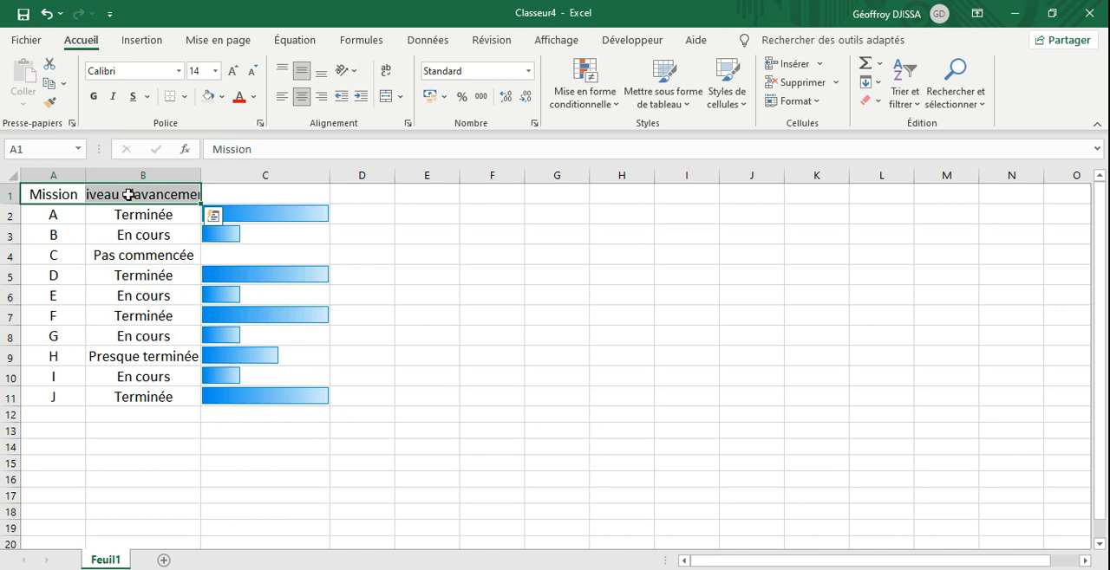
left_click(95, 99)
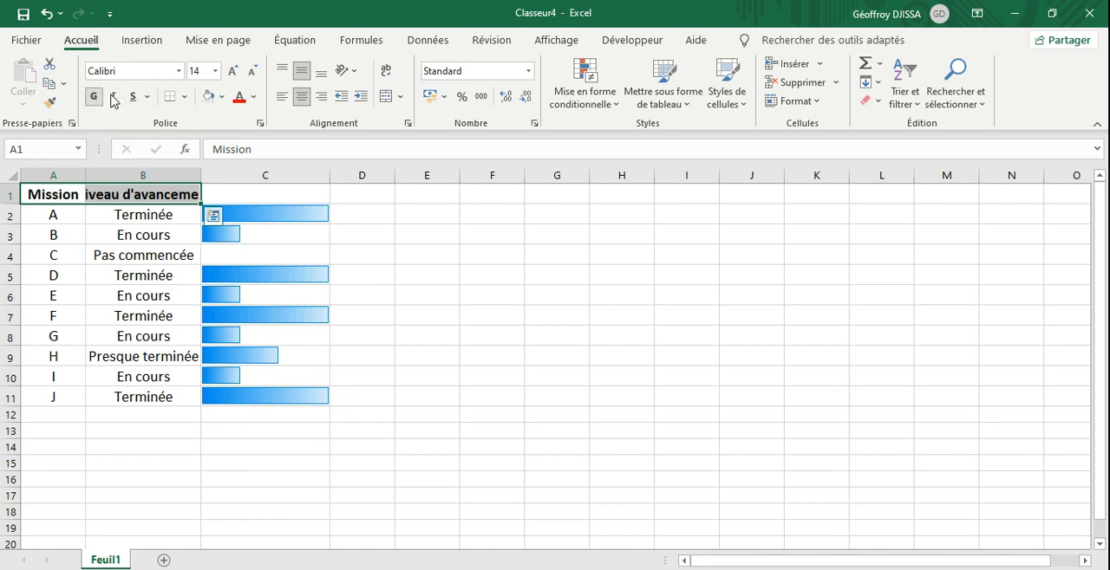
left_click(223, 99)
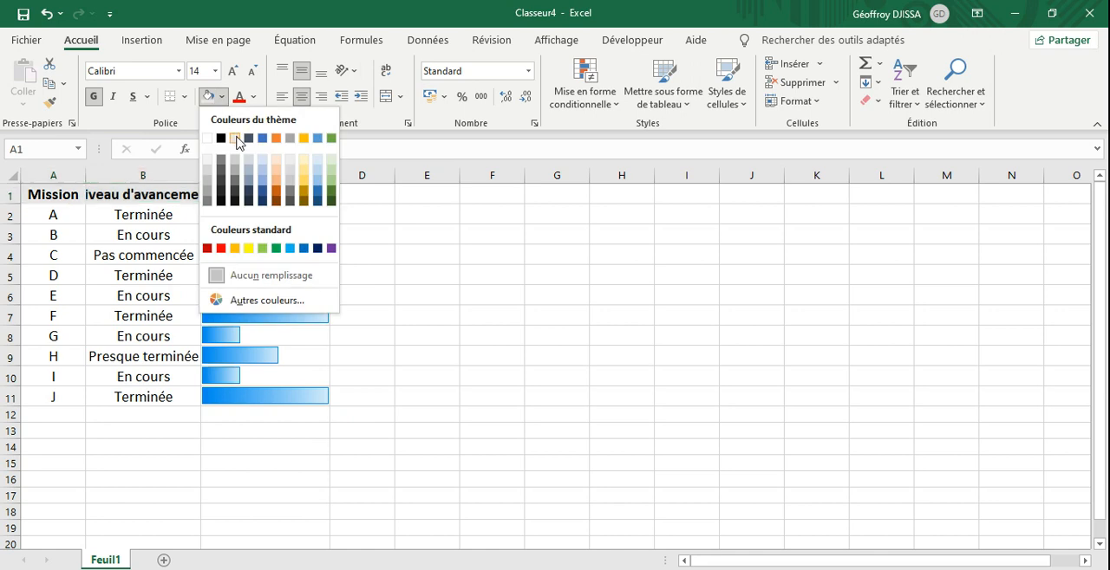
left_click(236, 138)
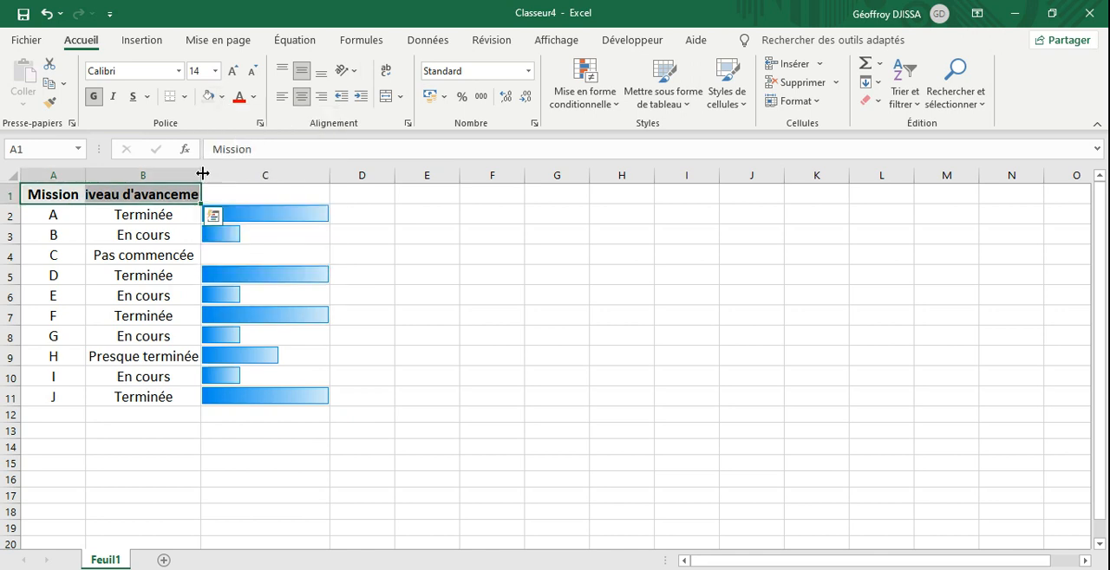
double_click(200, 173)
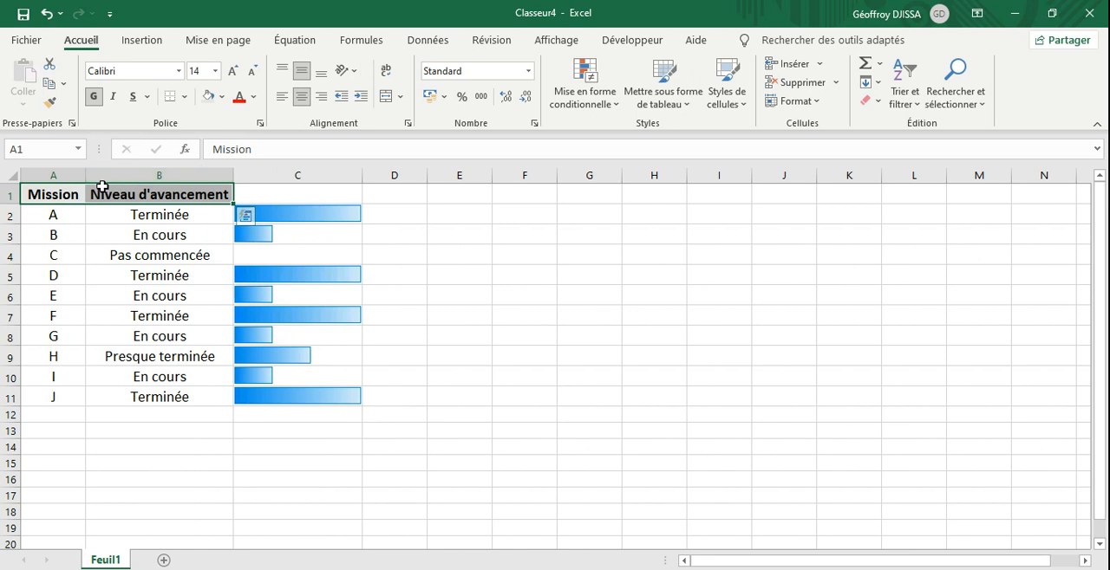
left_click(208, 464)
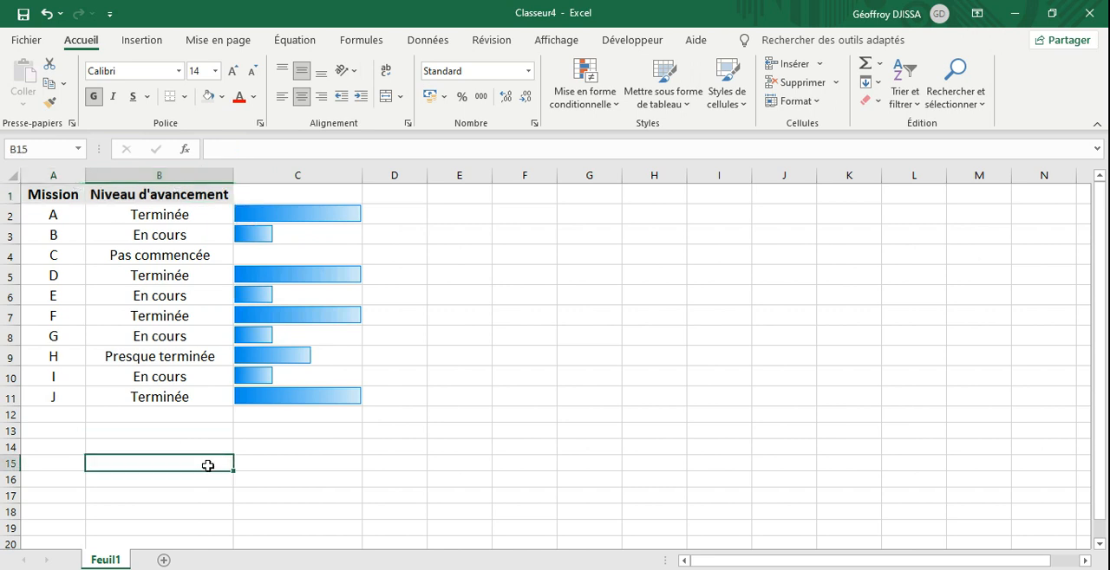
Step: Apply all borders to the table range A1:B11
left_click_drag(53, 197, 153, 390)
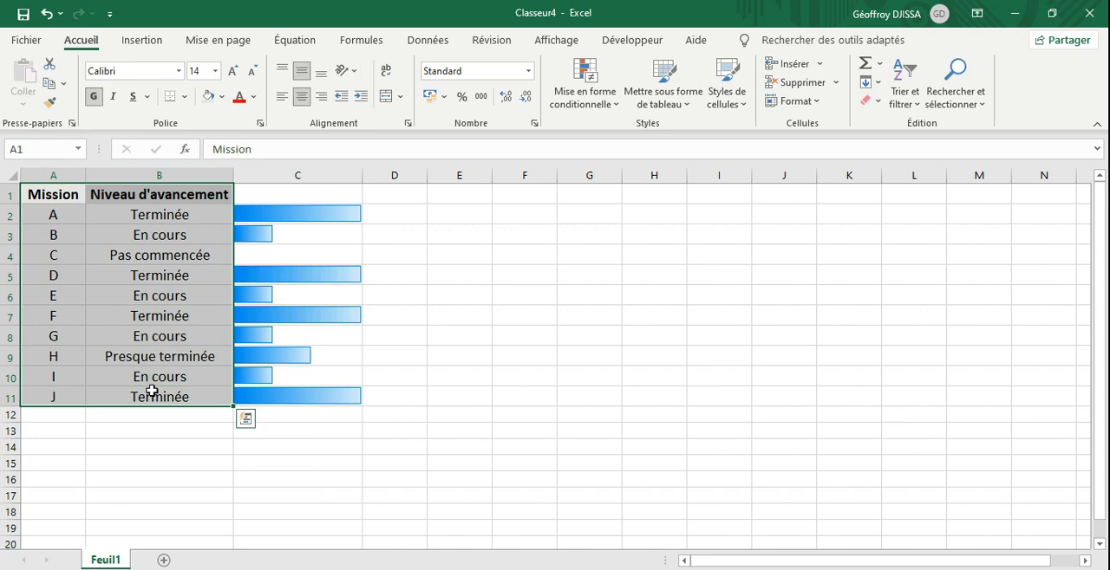
left_click(184, 96)
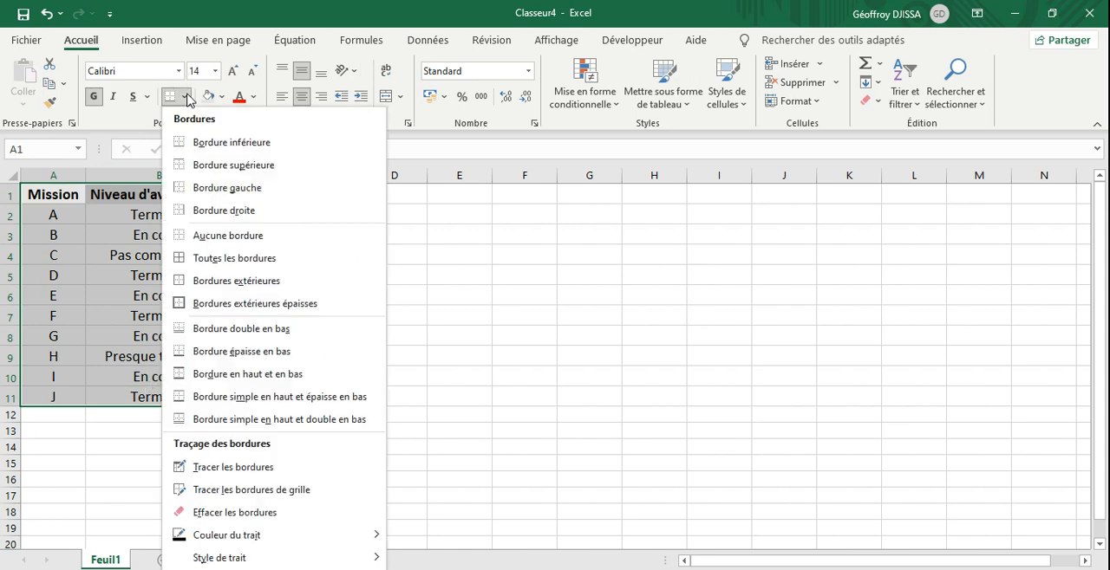
left_click(188, 260)
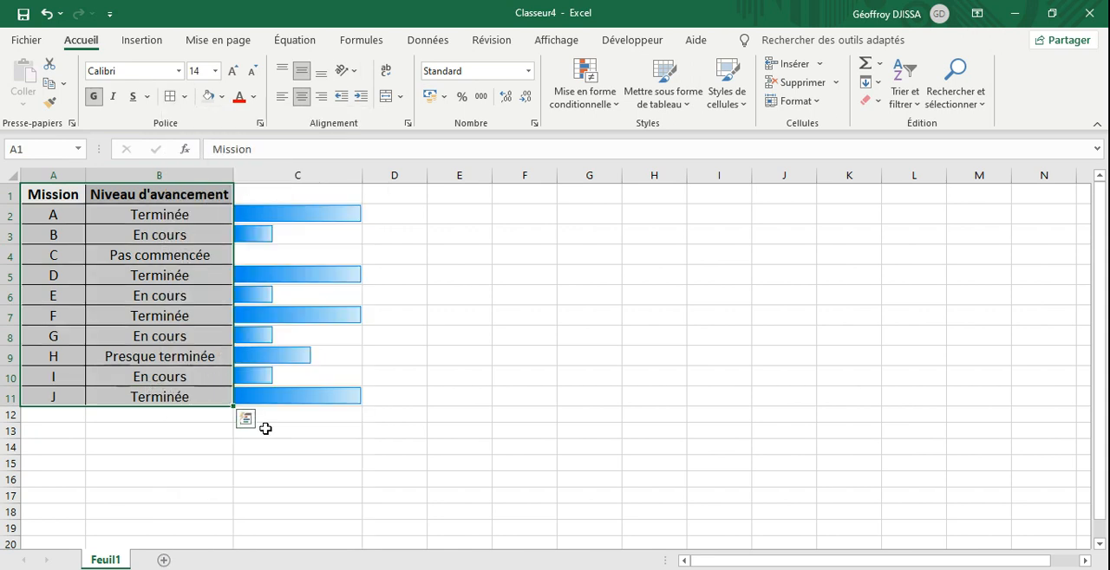
left_click(295, 462)
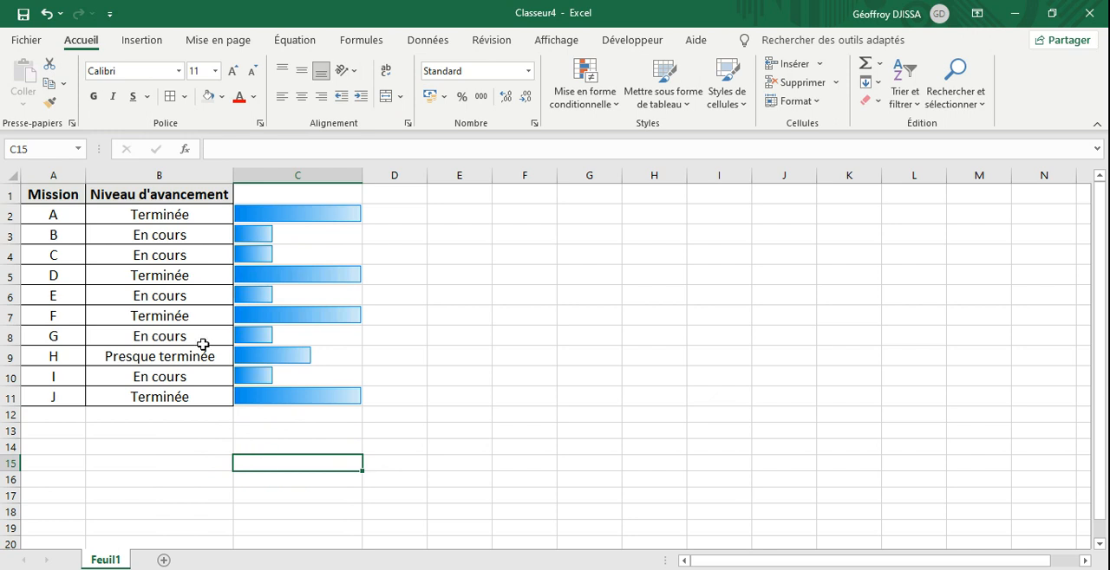
Step: Change the progress level of mission A to En cours and of mission B to Terminée
left_click(170, 215)
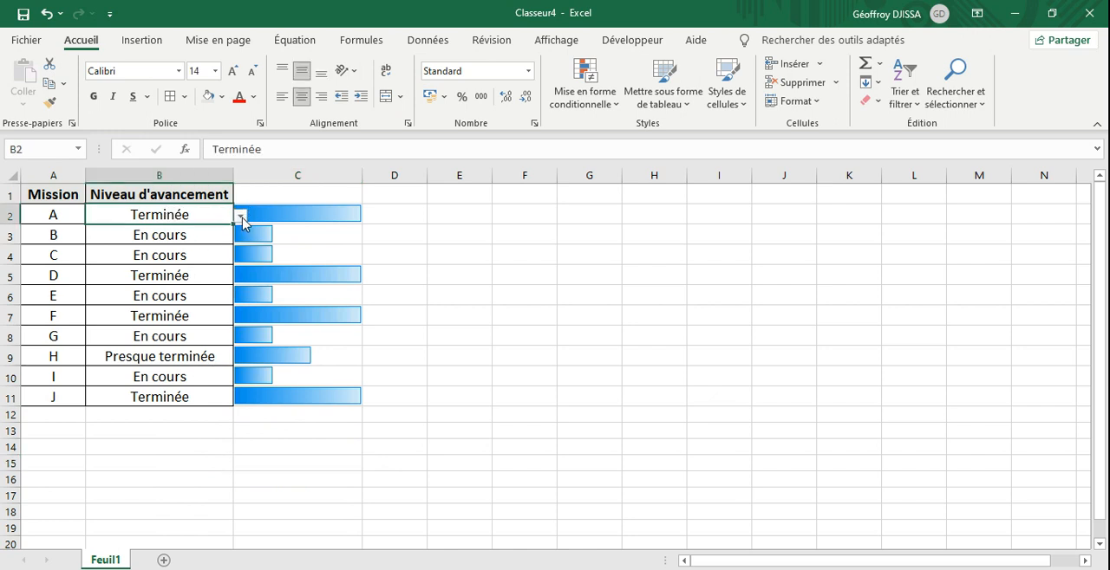
left_click(241, 217)
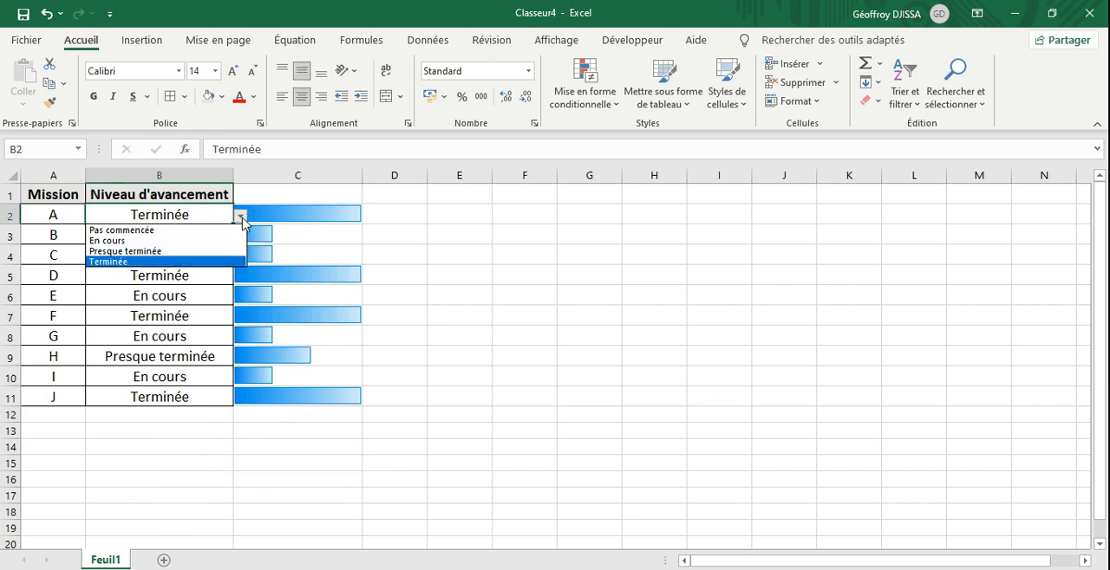
left_click(173, 241)
left_click(176, 239)
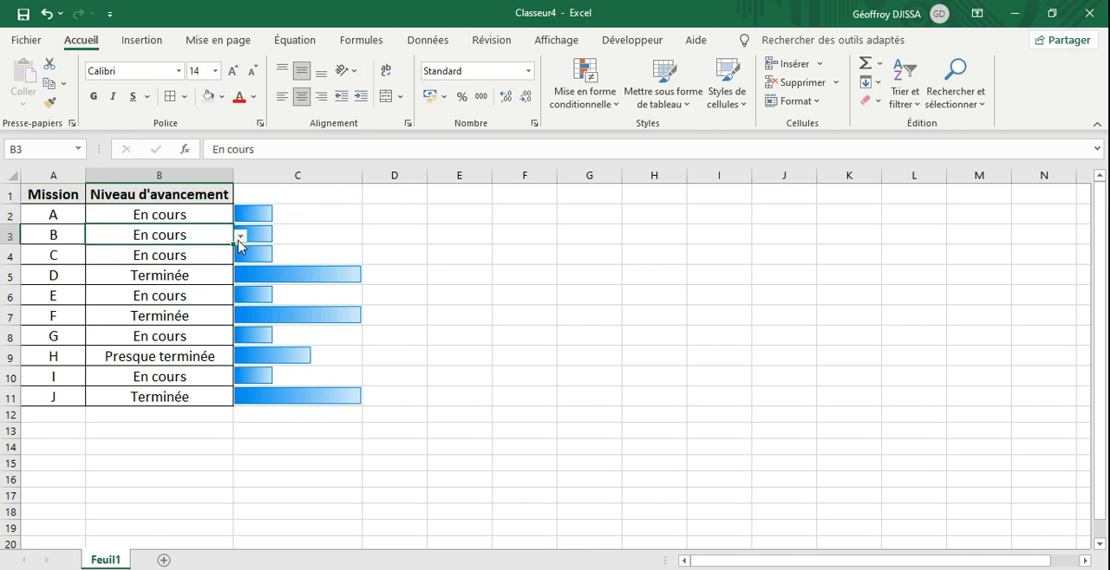
left_click(240, 239)
left_click(161, 282)
Step: Change the progress level of mission D to Pas commencée
left_click(181, 279)
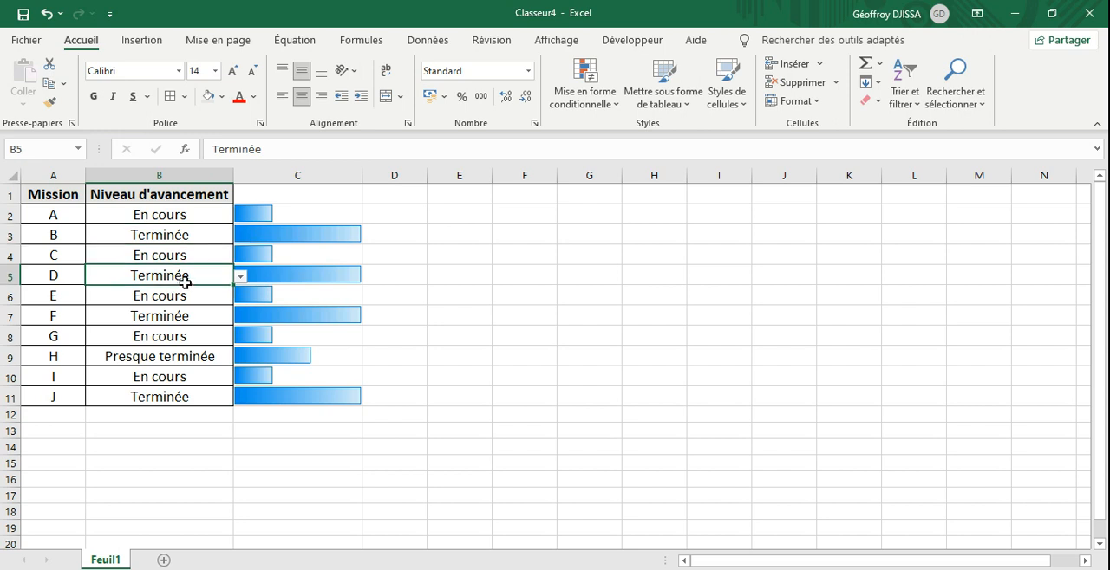
left_click(240, 277)
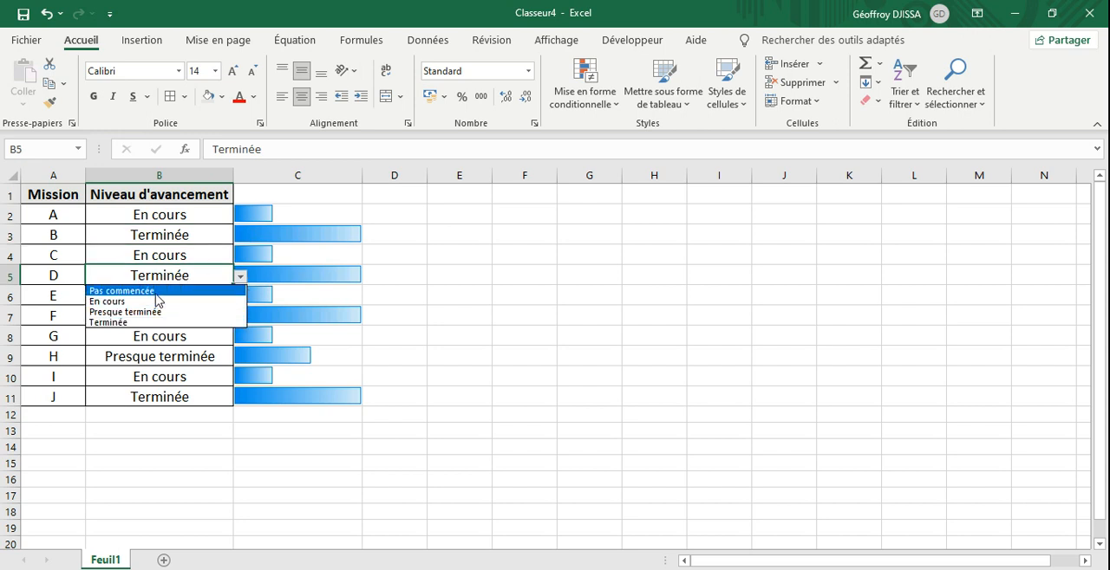
left_click(221, 291)
left_click(266, 411)
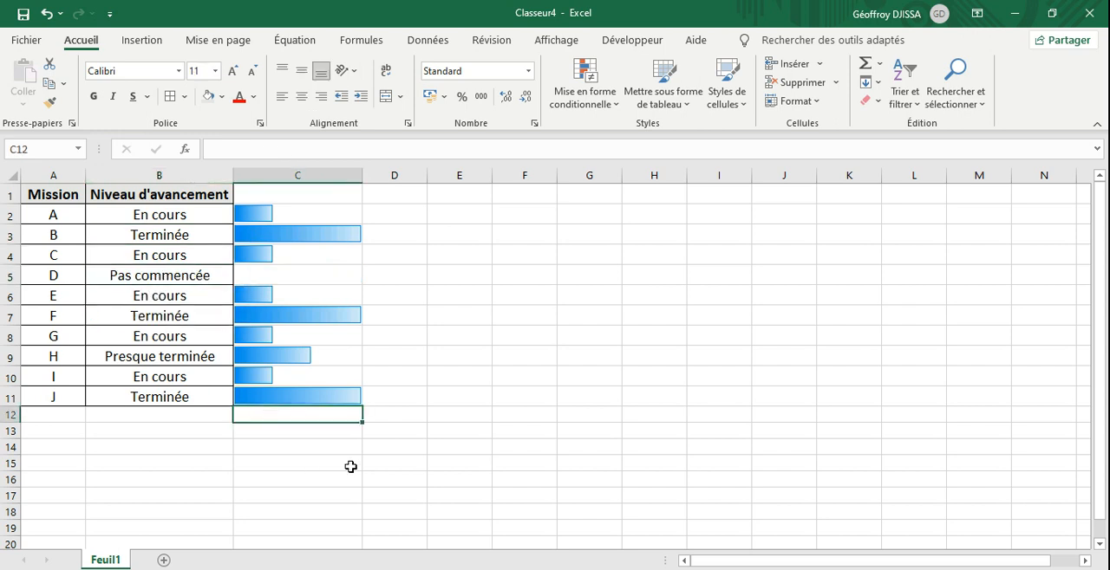
left_click(222, 431)
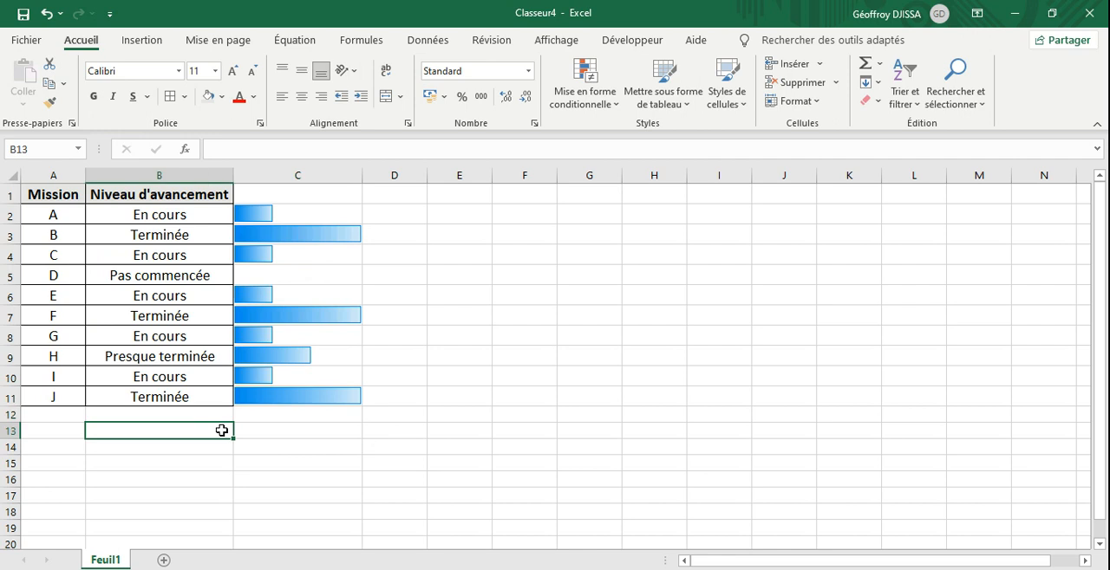